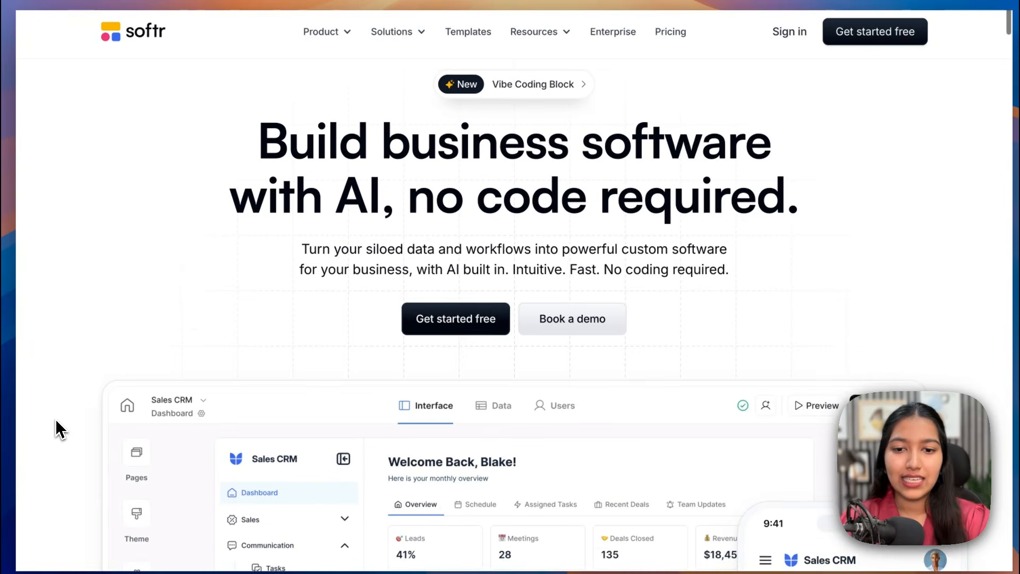
Step: Look over the Softr homepage and start the free sign-up
scroll(69, 422, "down", 2)
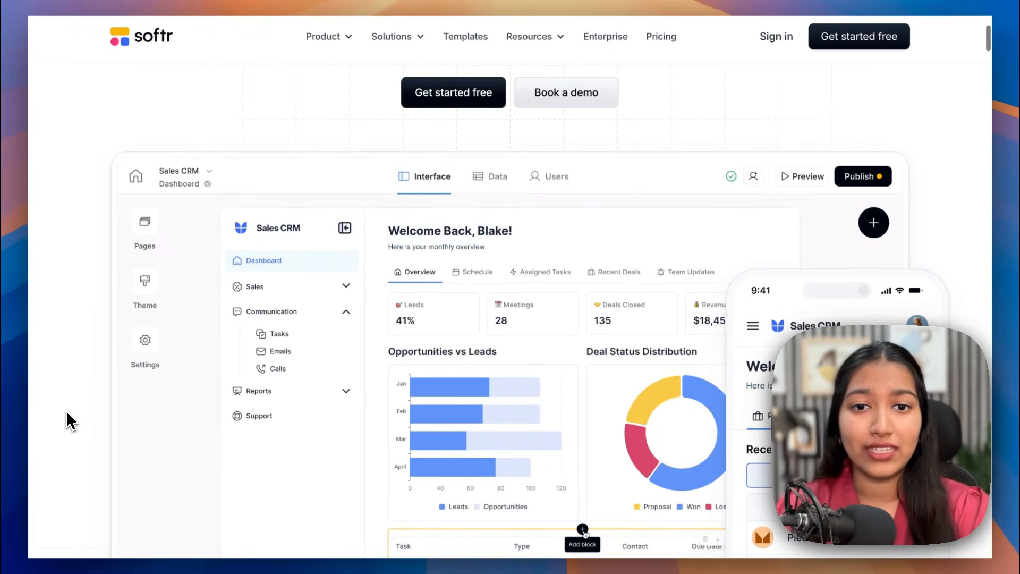
scroll(69, 422, "down", 2)
scroll(70, 423, "down", 1)
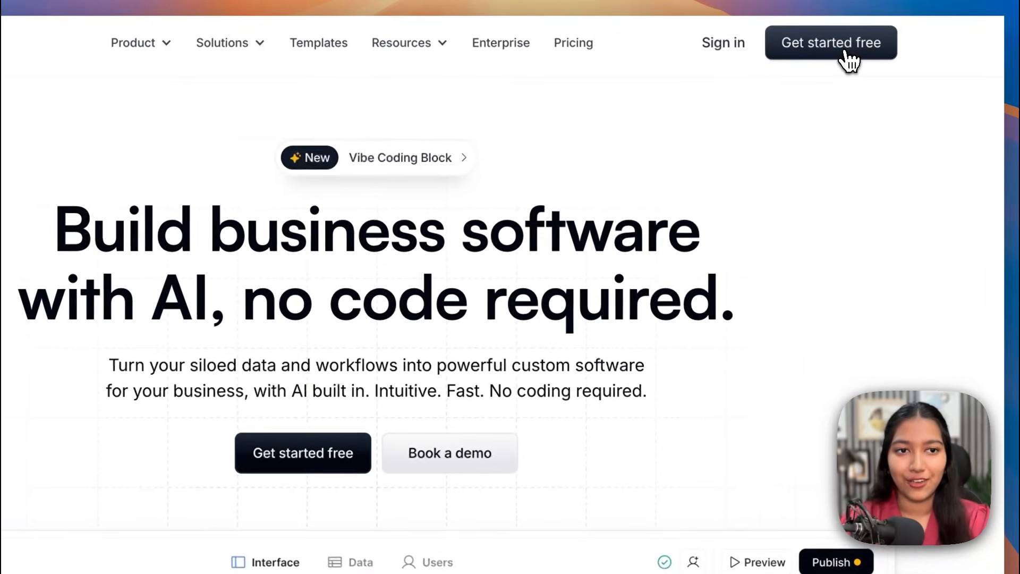
left_click(844, 52)
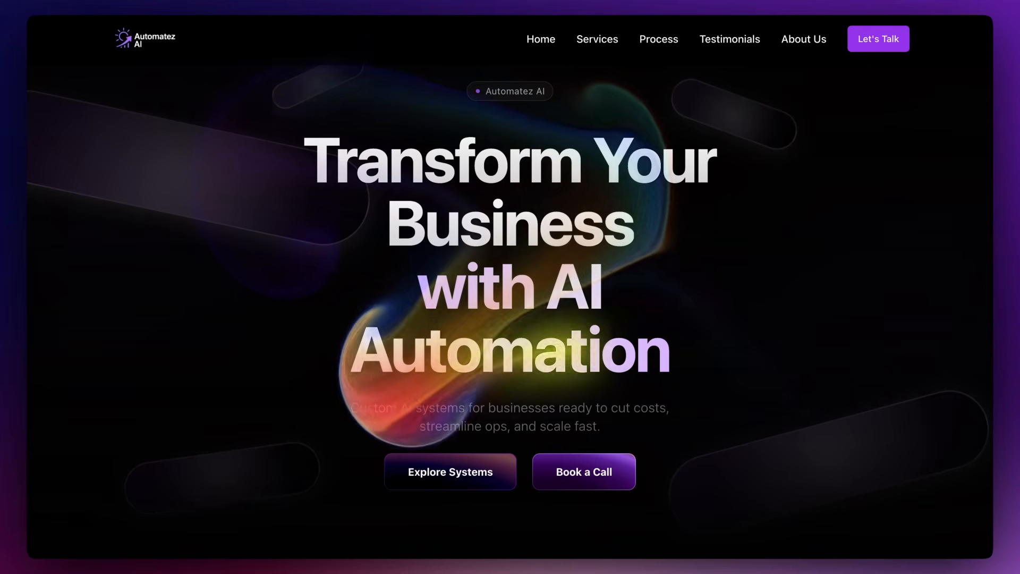
Step: Look through the Automatez AI website from its hero section to the services and client journey sections
scroll(510, 287, "down", 5)
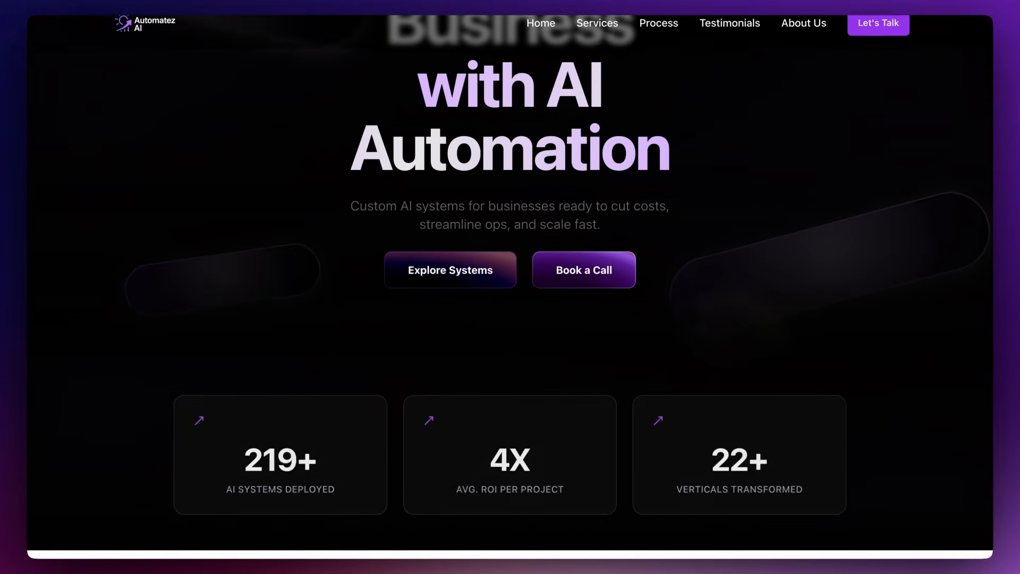
scroll(510, 287, "down", 10)
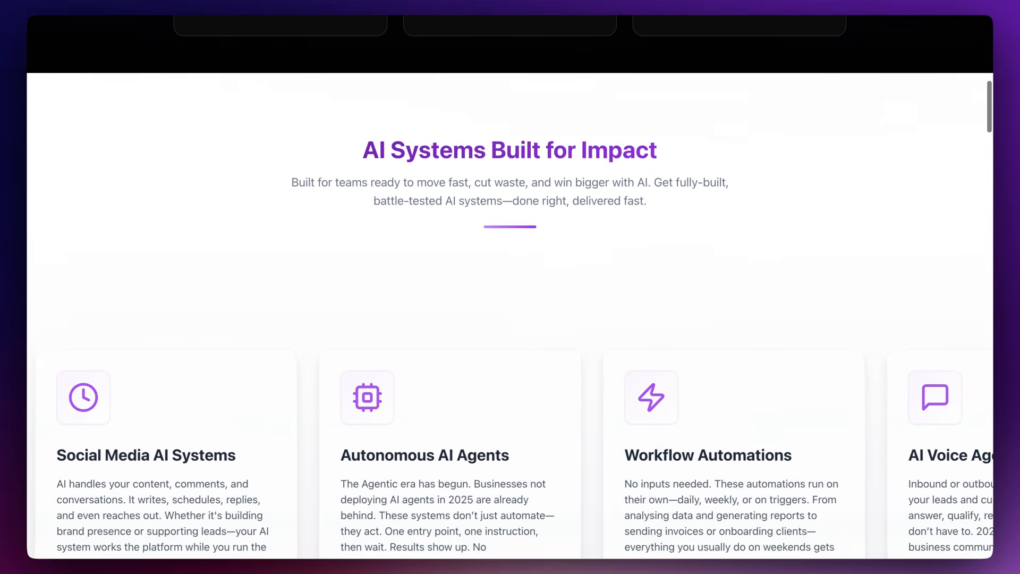
scroll(510, 287, "down", 7)
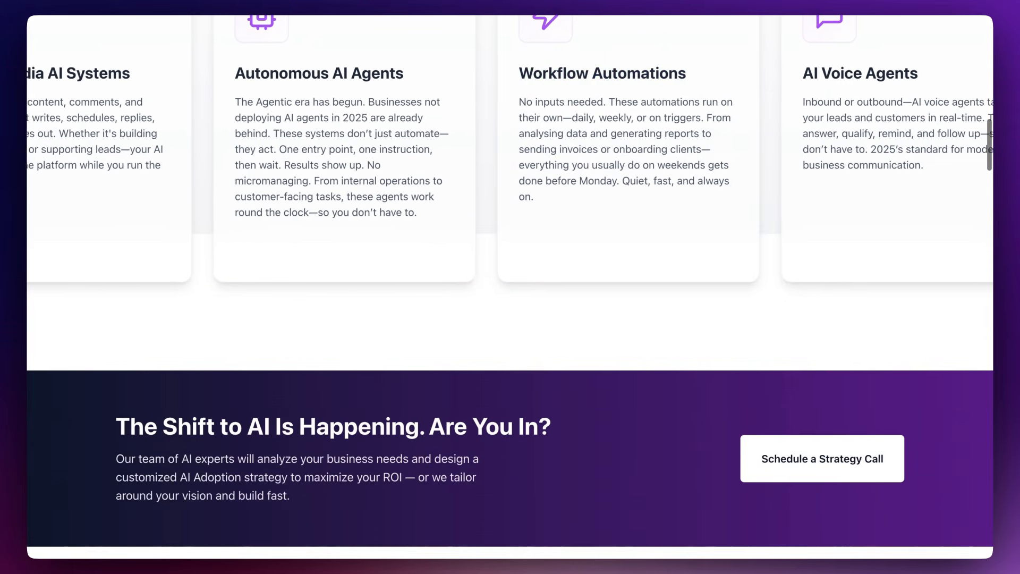
scroll(510, 287, "down", 7)
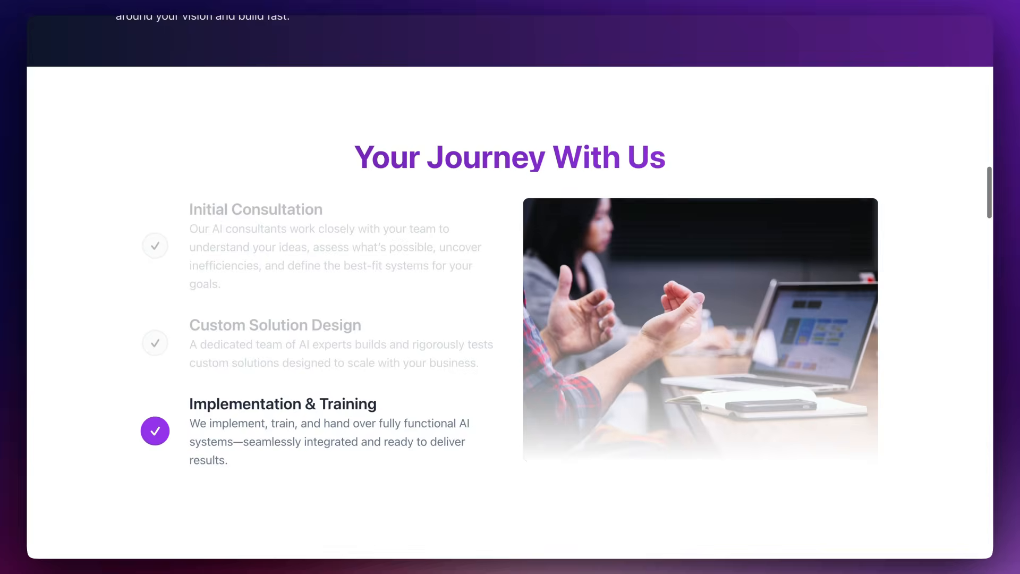
scroll(510, 287, "down", 3)
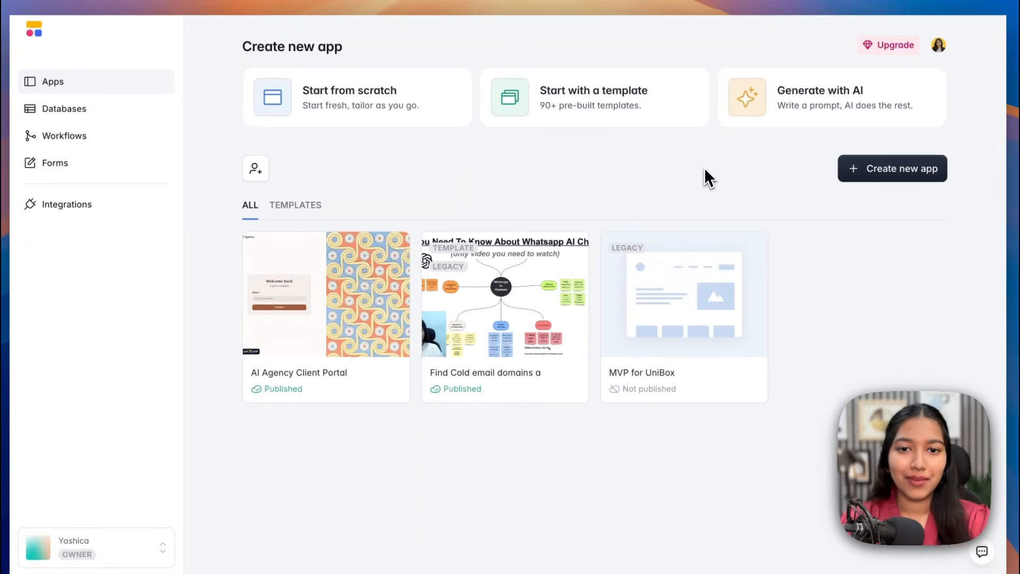
Step: Start a new app using Generate with AI and enter the prompt for an AI agency client portal managing projects, tasks, milestone statuses, communications, and documents
left_click(873, 178)
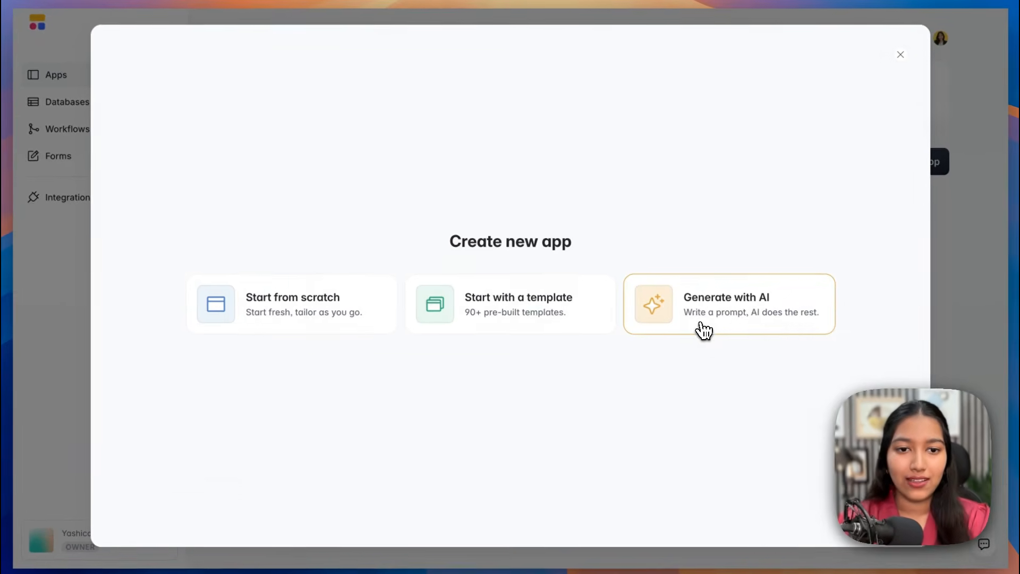
left_click(704, 330)
left_click_drag(131, 294, 287, 312)
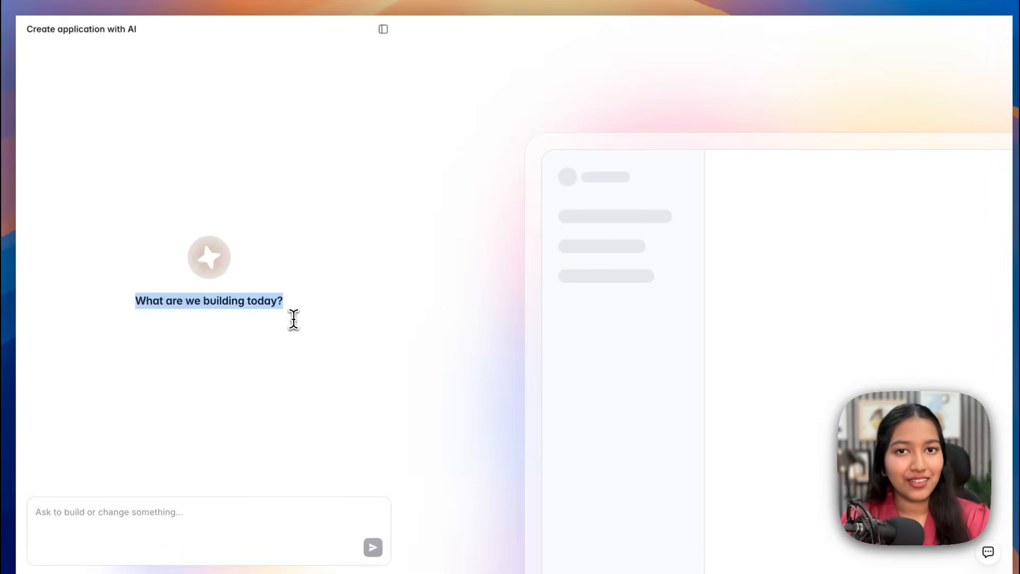
left_click(293, 318)
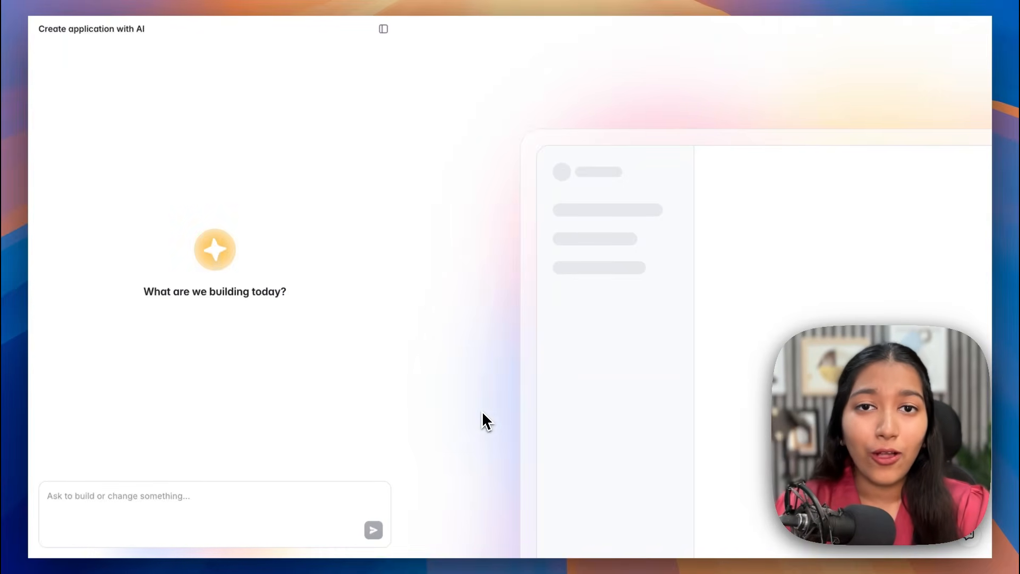
left_click(221, 508)
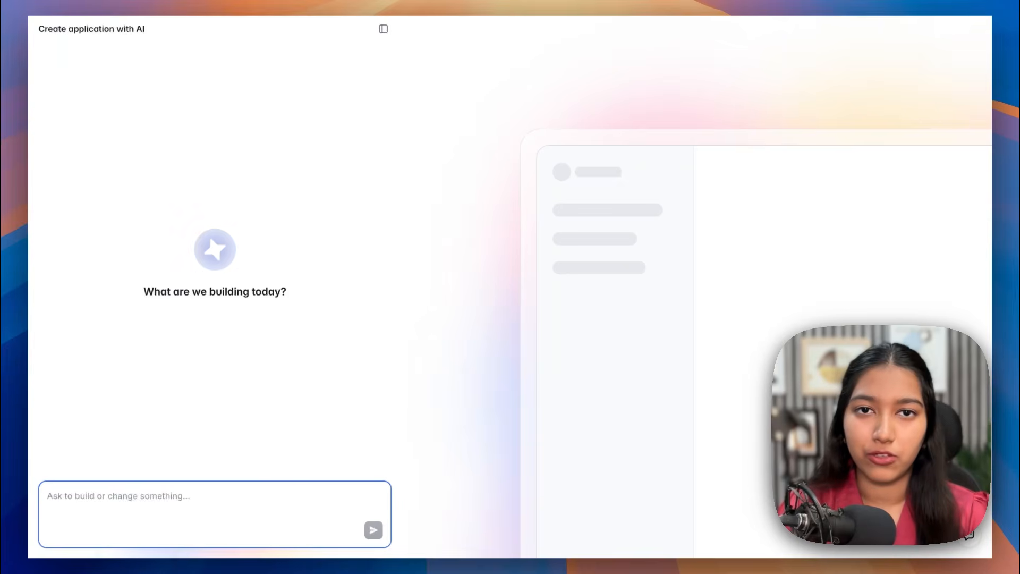
type("Build an AI agency client portal to manage projects, tasks, milestone statuses, client communications, and client documents. Clients should be able to log in and see only their own projects, track progress, view deliverables, and leave feedback. Team members can update task statuses and upload files. Agency owners get a main dashboard with stats like active projects, tasks completed, and client count. Include a project dashboard, task tracker, file sharing, and an activity feed. Please set it up in a way where a client can only see the projects linked with their company, and not other clients' projects. Similarly, team members should only see the projects assigned to them. Only owners should have the capability to view every project. Only owners should have the capability to add new projects. Team members can create tasks and edit/update them. For each project, we should have the capability to choose multiple team members and assign the owner.")
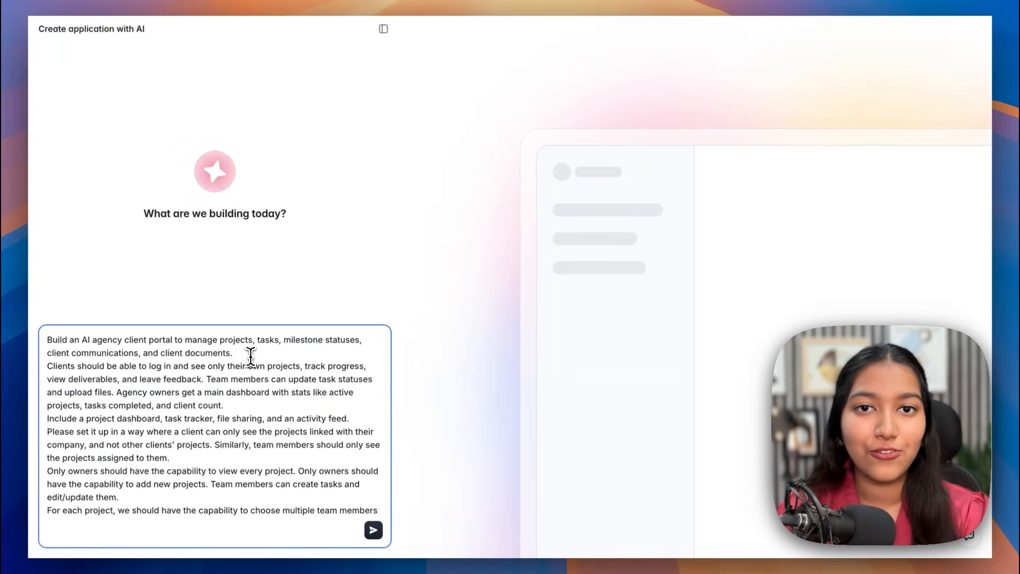
Step: Review the prompt's opening requirements for the portal's purpose, client access, team member updates, and the agency owners' dashboard stats
left_click_drag(49, 340, 361, 335)
left_click(169, 340)
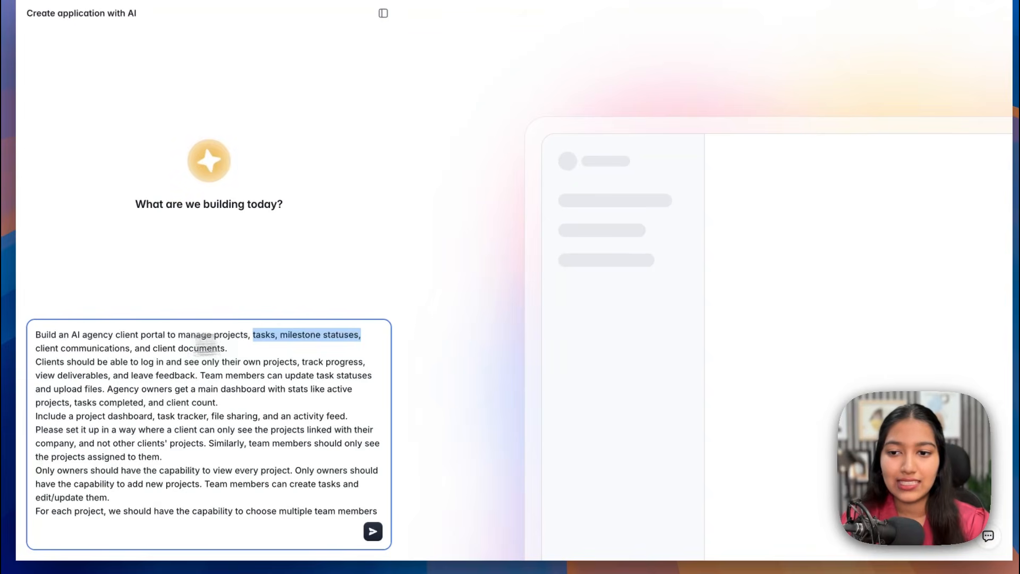
left_click_drag(54, 346, 237, 347)
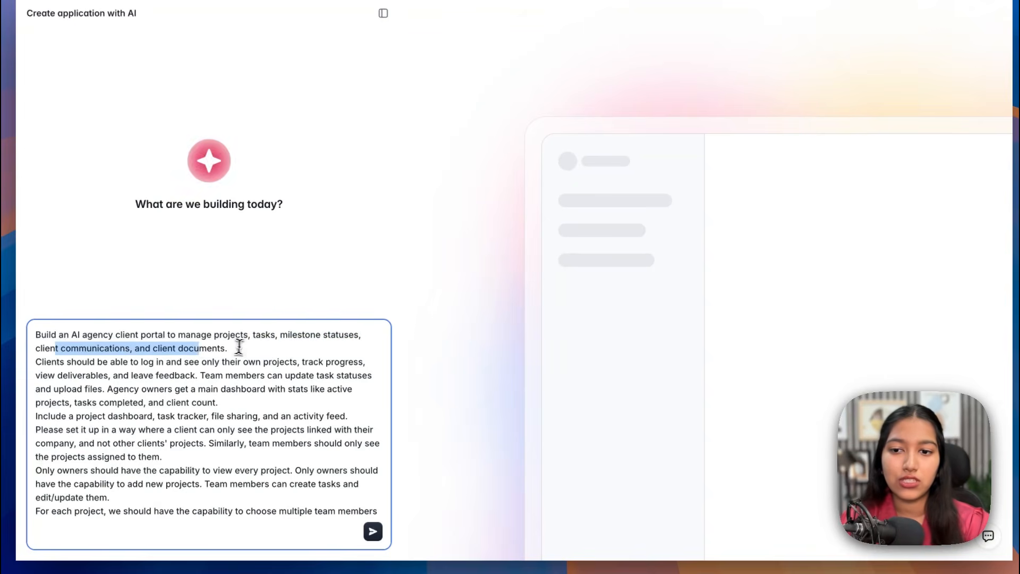
left_click(235, 348)
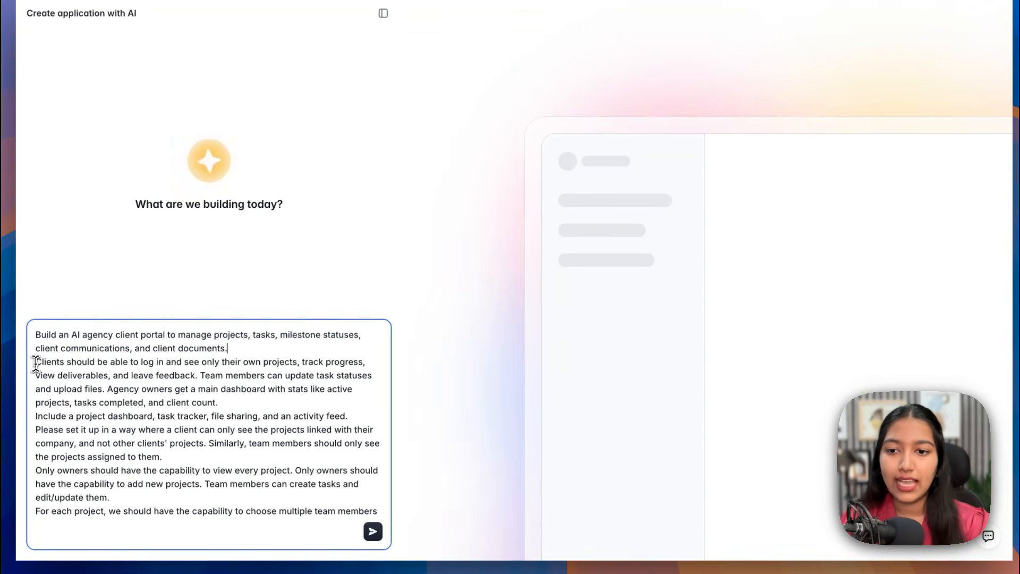
left_click_drag(35, 361, 366, 375)
left_click(186, 362)
left_click(318, 365)
left_click(110, 381)
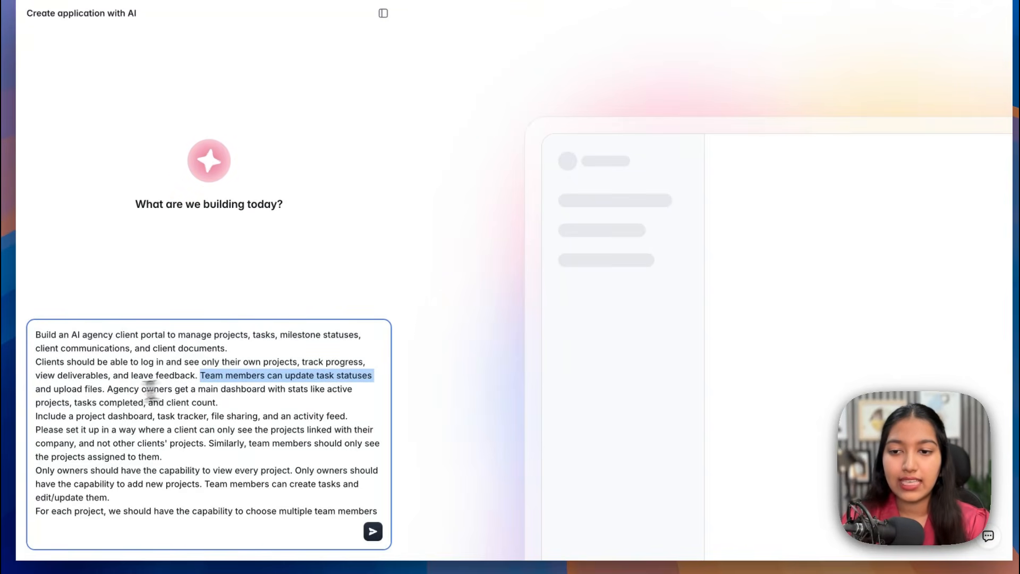
left_click(107, 392)
left_click_drag(106, 392, 345, 389)
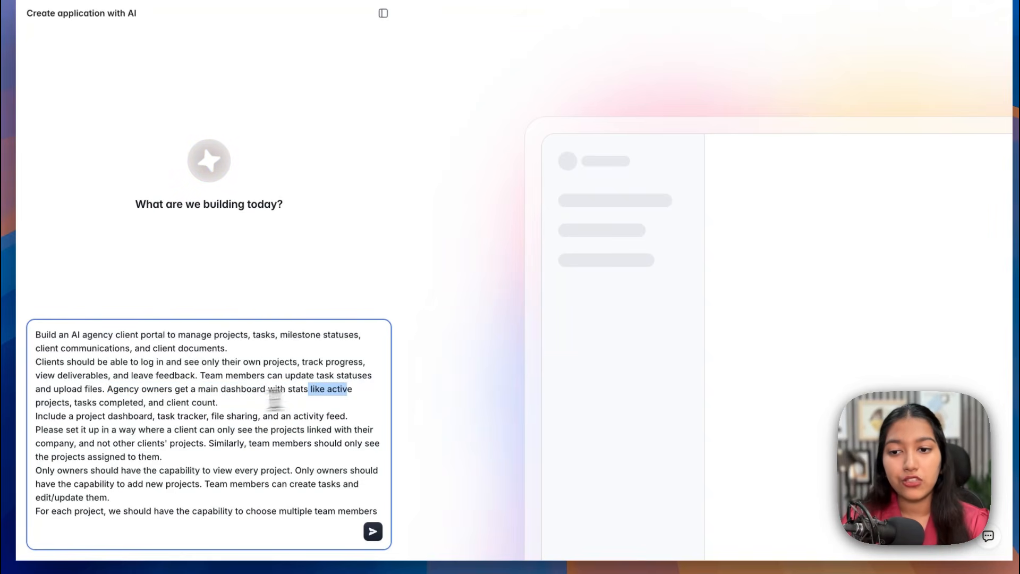
left_click_drag(97, 402, 221, 404)
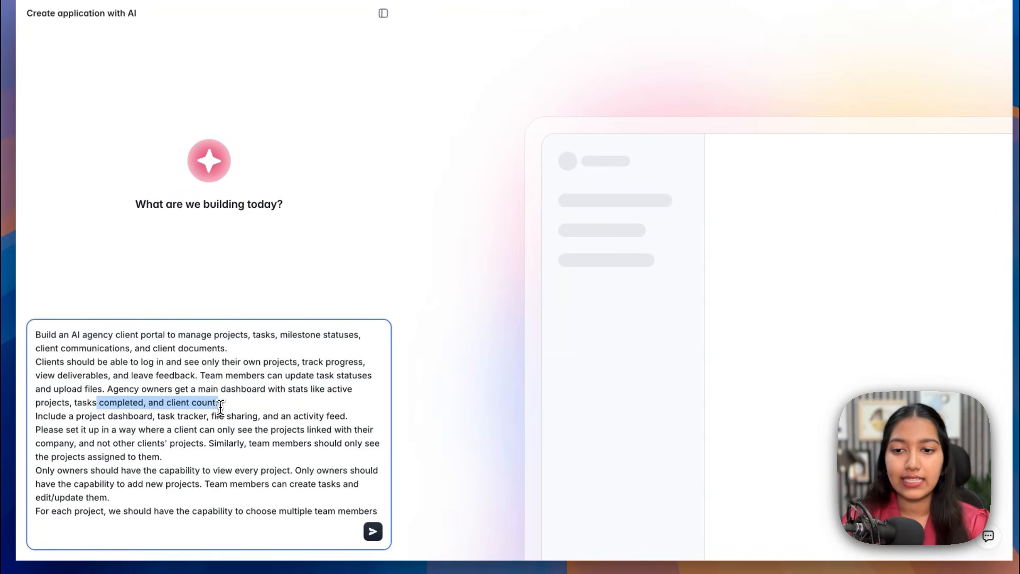
Step: Review the rest of the prompt, covering included features, project visibility rules, owner and team member permissions, and project assignments
scroll(160, 404, "down", 1)
left_click_drag(36, 402, 324, 403)
left_click(157, 404)
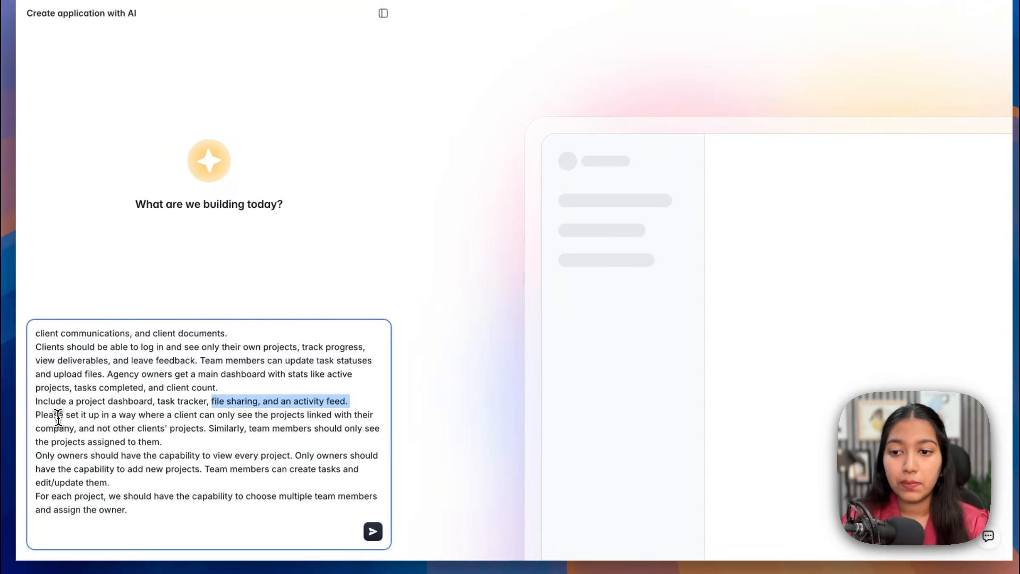
left_click_drag(48, 415, 379, 414)
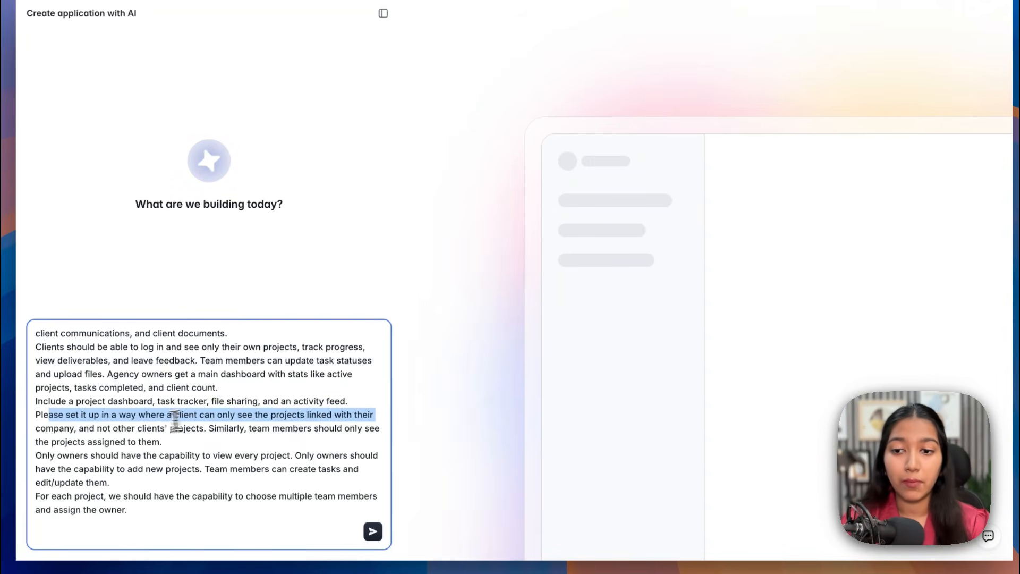
left_click_drag(83, 428, 375, 434)
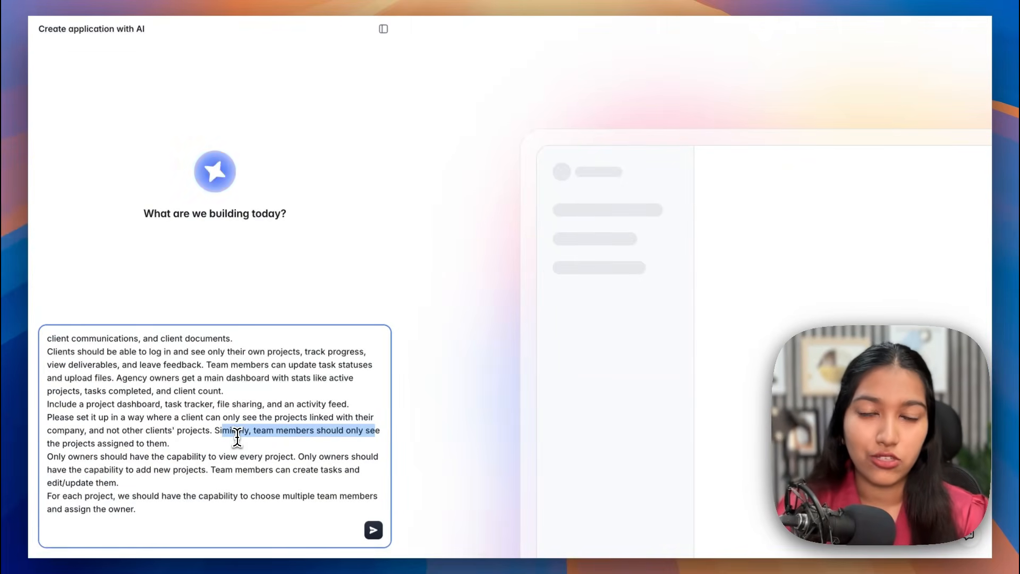
left_click(305, 455)
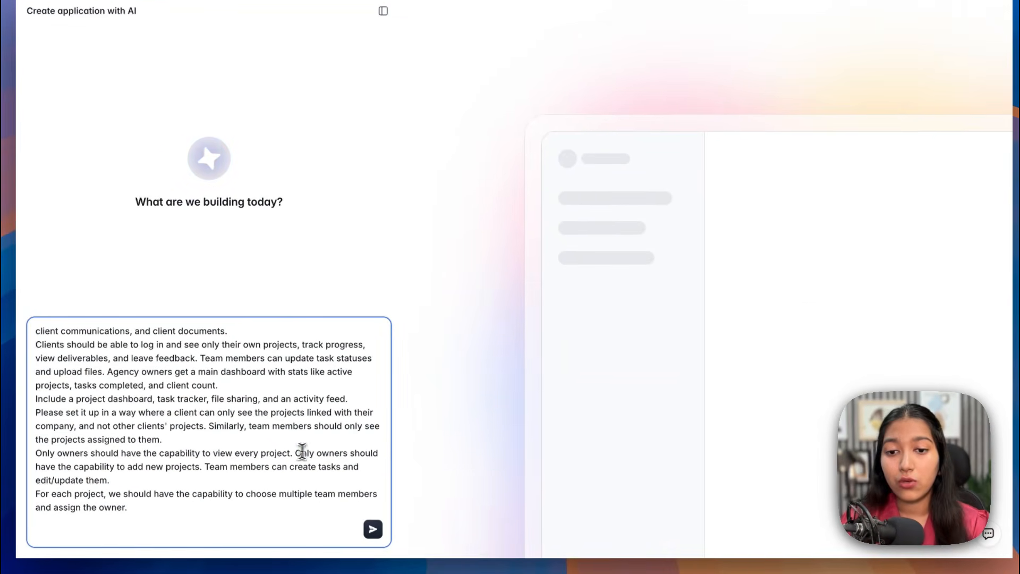
left_click_drag(297, 453, 376, 452)
left_click(106, 466)
left_click_drag(146, 466, 343, 467)
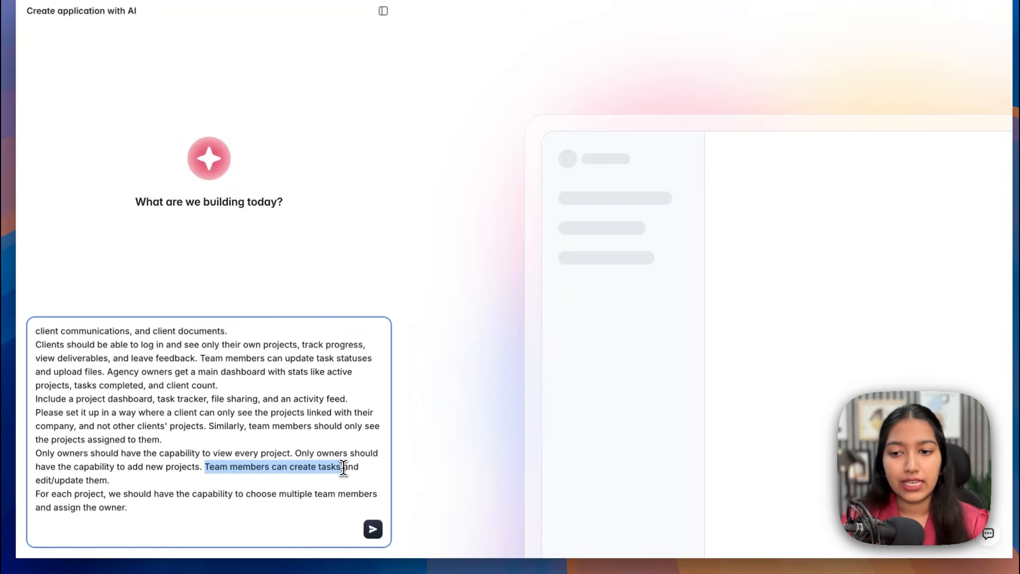
left_click(165, 480)
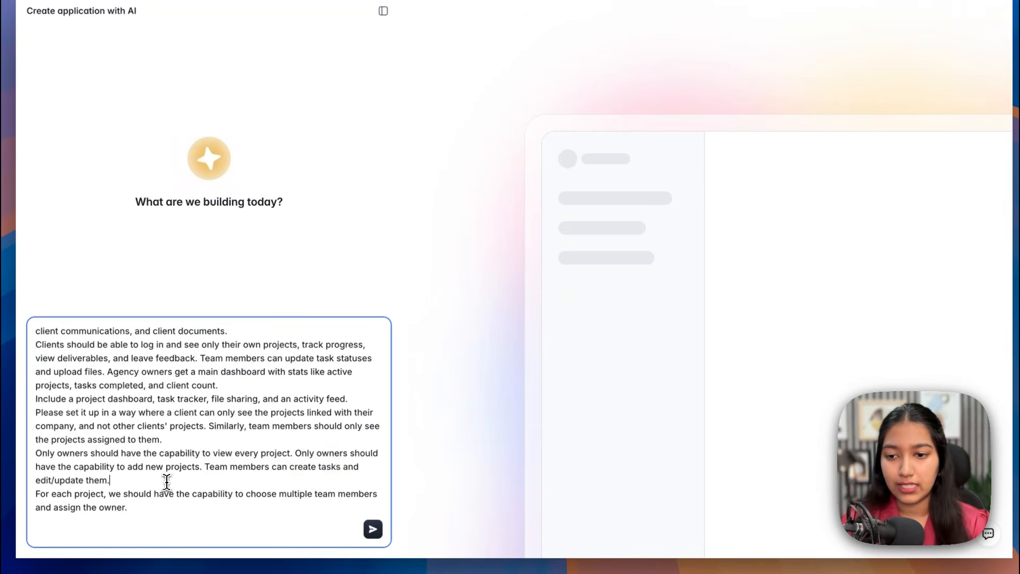
left_click_drag(41, 494, 339, 499)
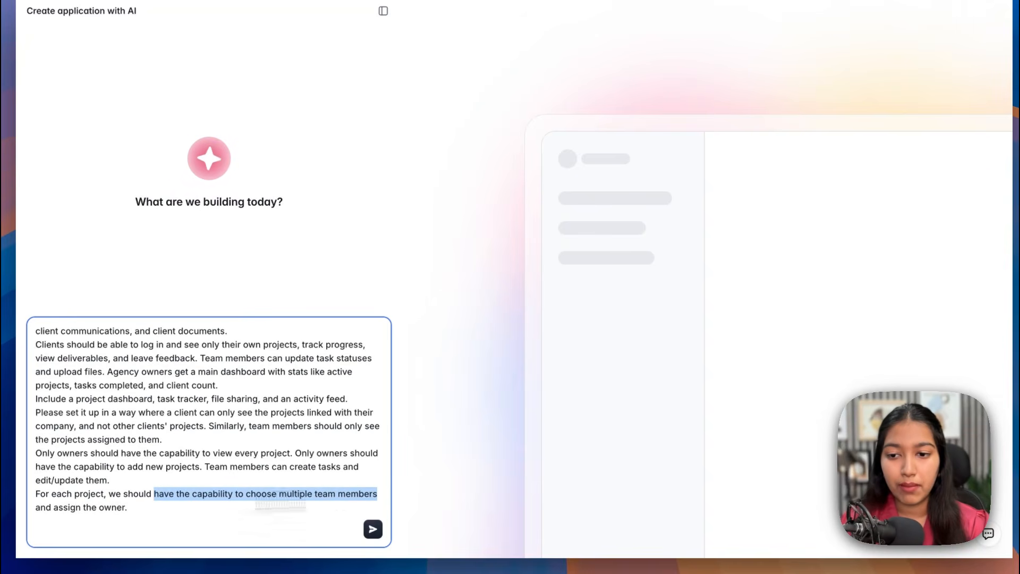
left_click_drag(46, 508, 120, 509)
left_click(122, 509)
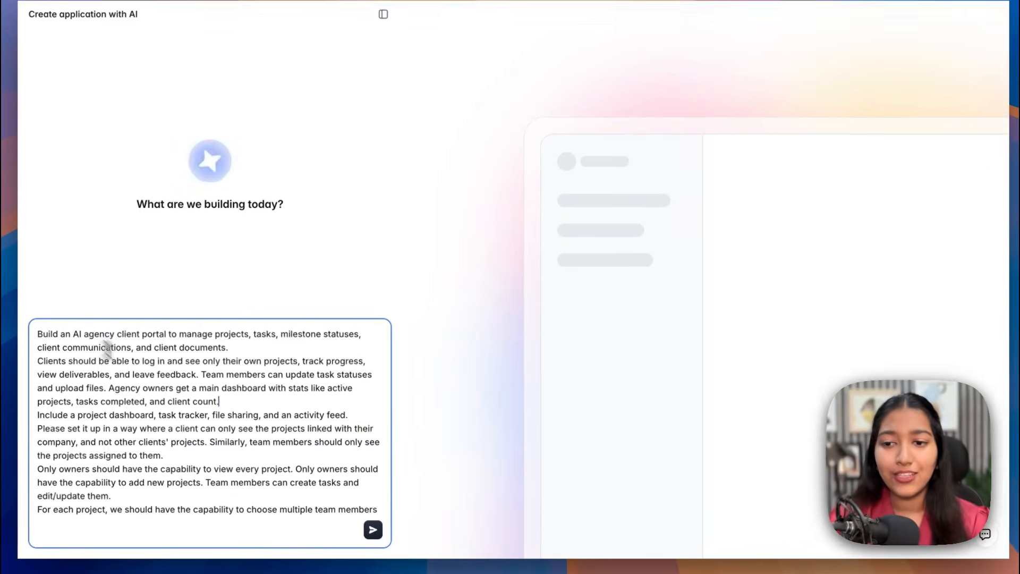
left_click_drag(99, 348, 250, 480)
left_click(250, 479)
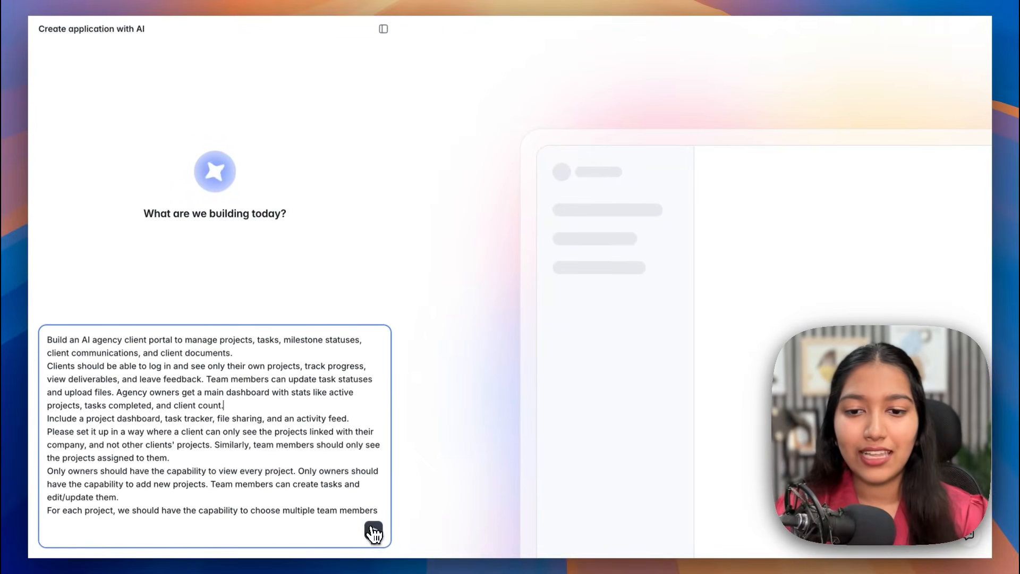
Step: Submit the prompt and answer the client access question with clients and projects both belonging to a Company
left_click(374, 531)
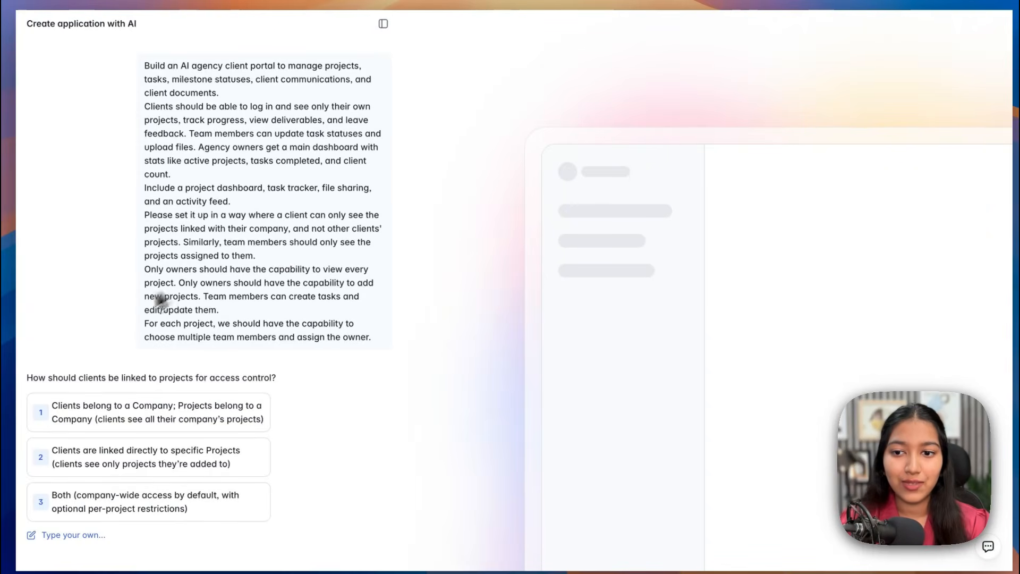
left_click_drag(101, 377, 278, 377)
left_click(278, 377)
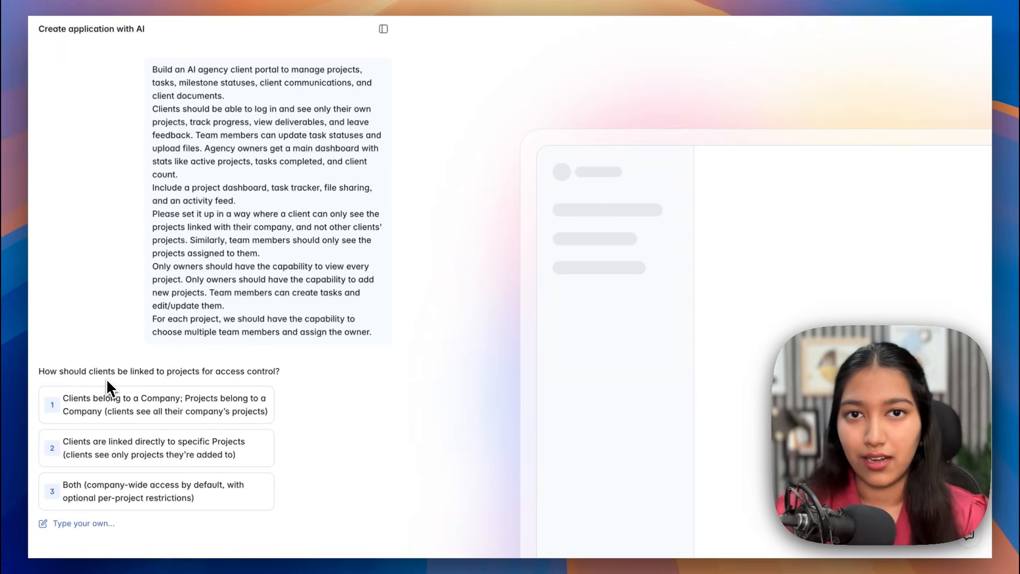
left_click_drag(61, 370, 289, 378)
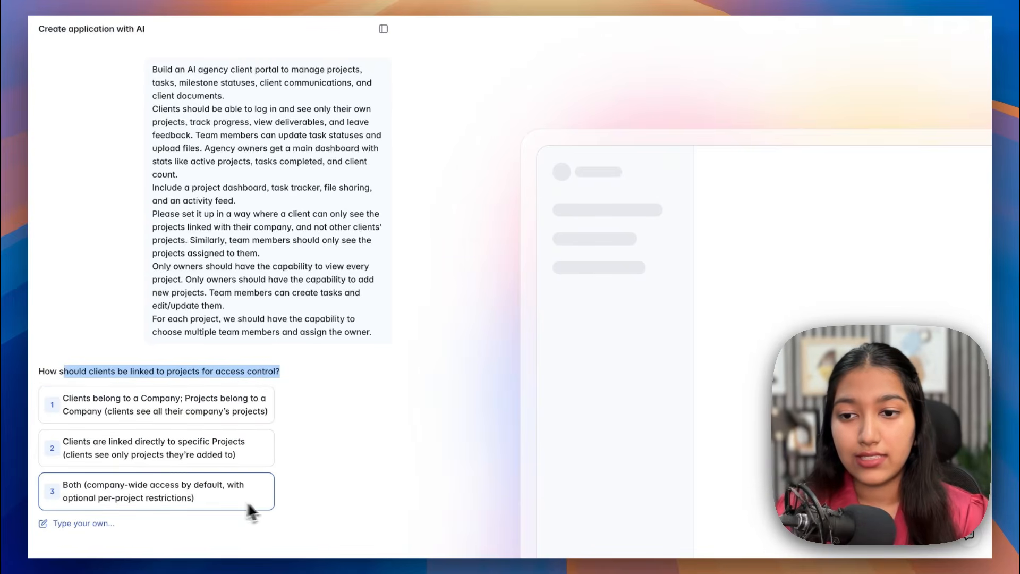
left_click(119, 413)
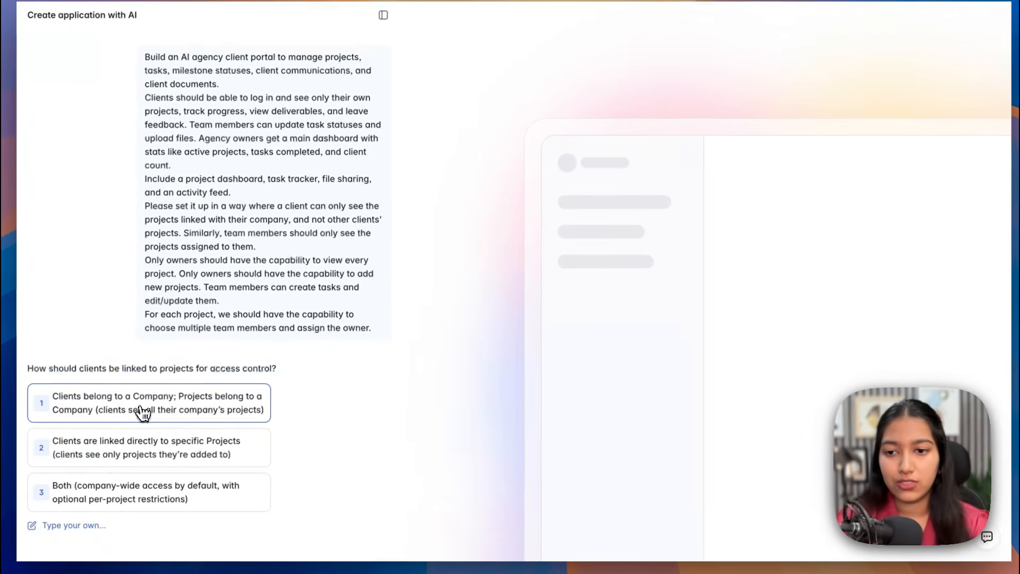
Step: Limit team members to projects they're assigned to and include everything (tasks, comments, files, milestones) in the activity feed
left_click_drag(45, 390, 243, 392)
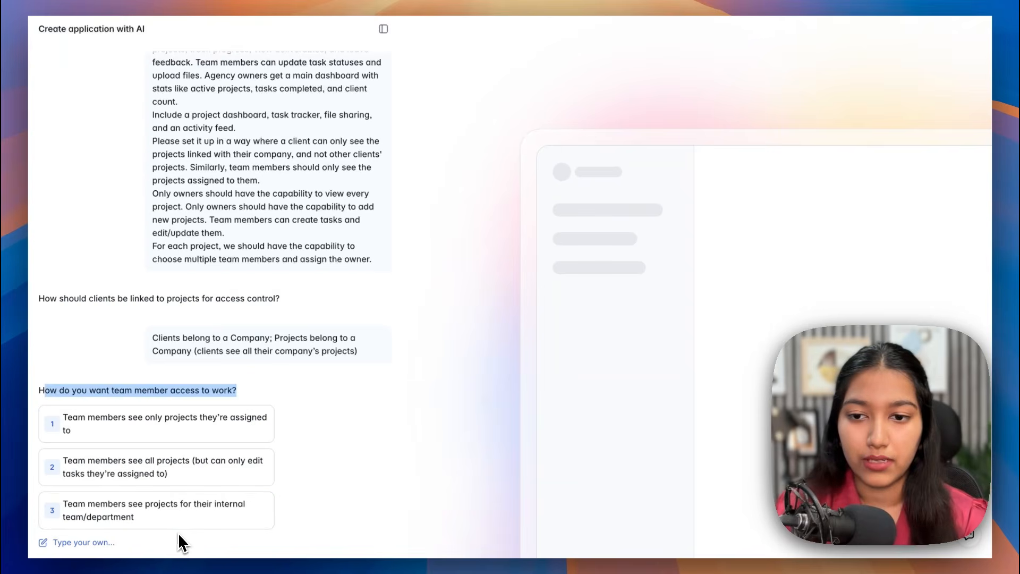
left_click(98, 432)
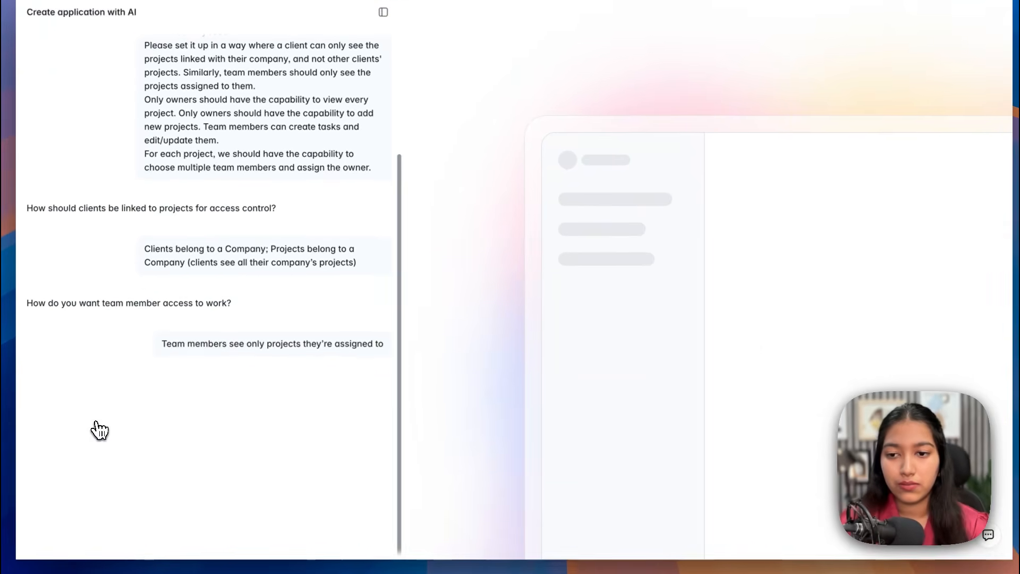
left_click_drag(52, 389, 191, 391)
left_click(184, 386)
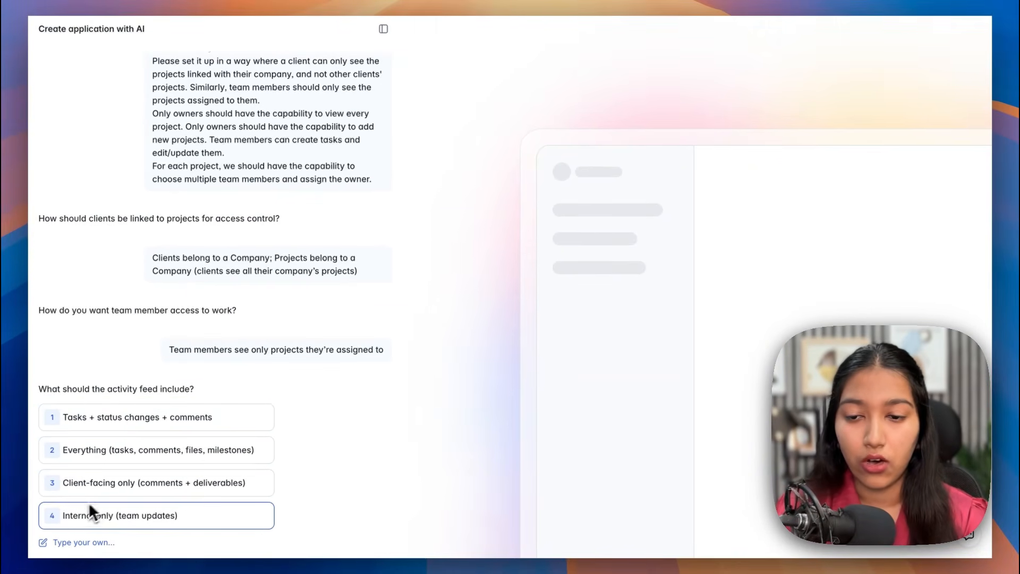
left_click(120, 450)
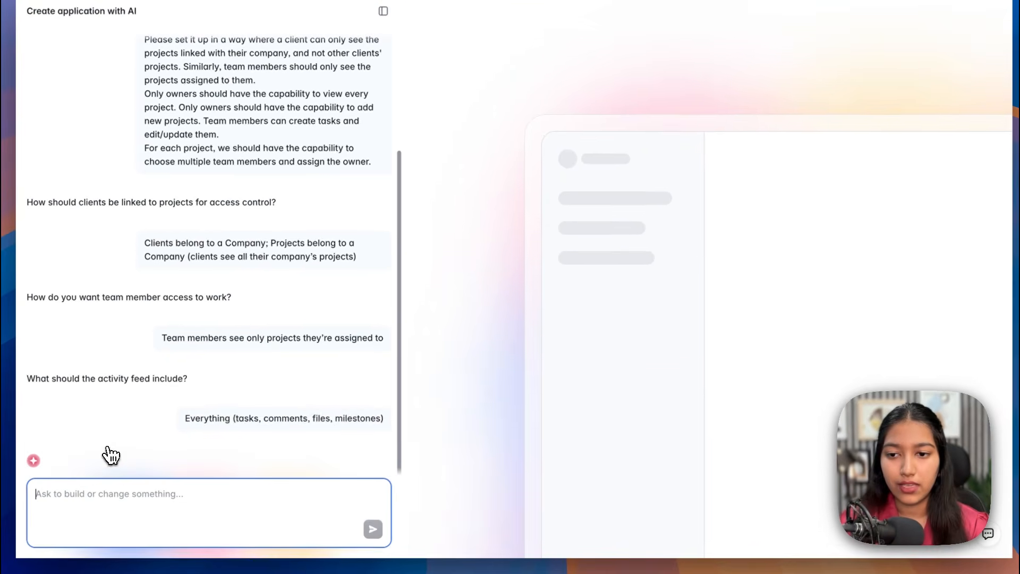
Step: Set the portal's authentication to email login with self sign-up set to No, so users are invited
left_click_drag(32, 444, 177, 445)
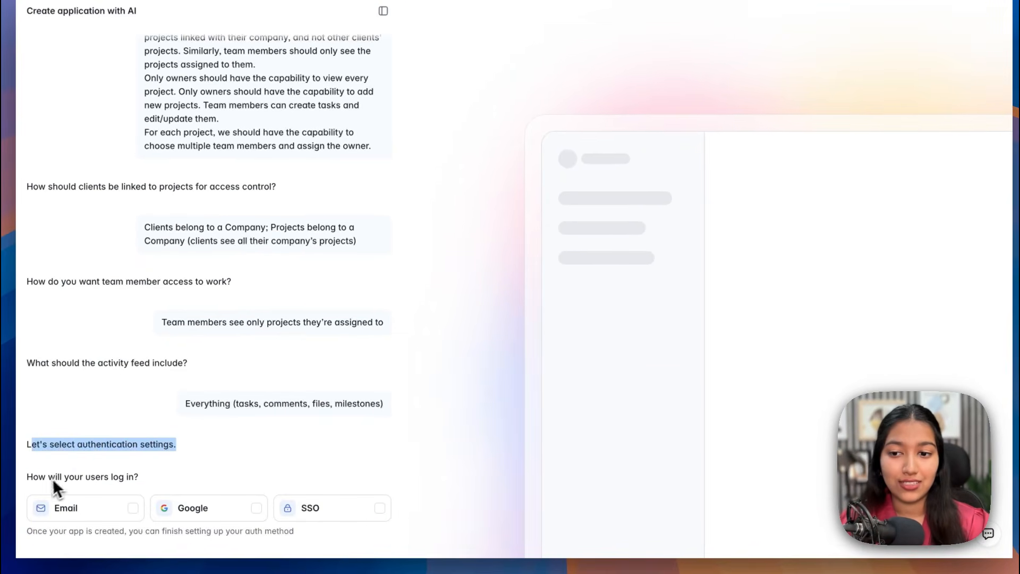
left_click_drag(47, 478, 139, 480)
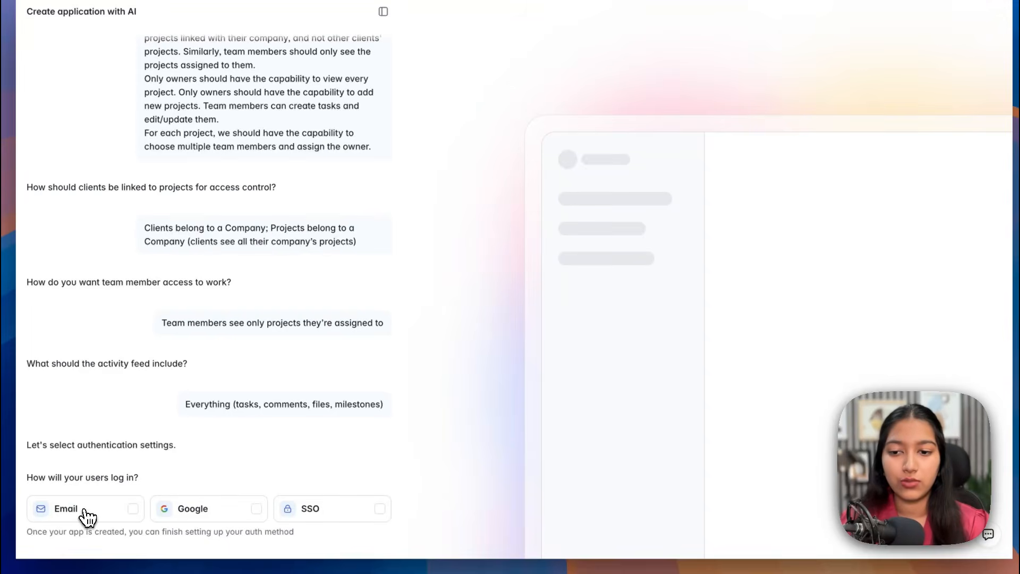
left_click(85, 515)
left_click(88, 537)
left_click_drag(168, 395, 17, 400)
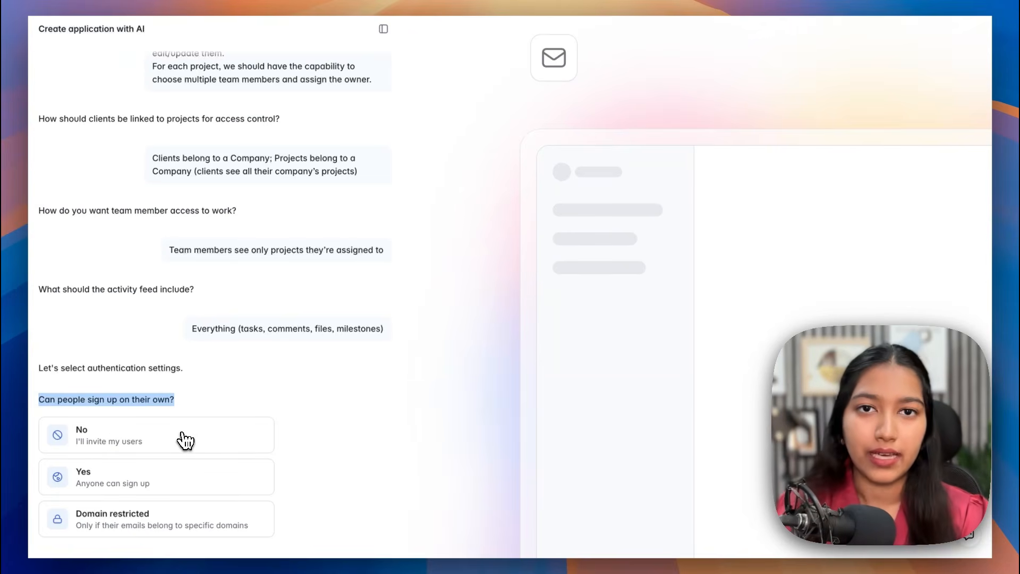
left_click(148, 439)
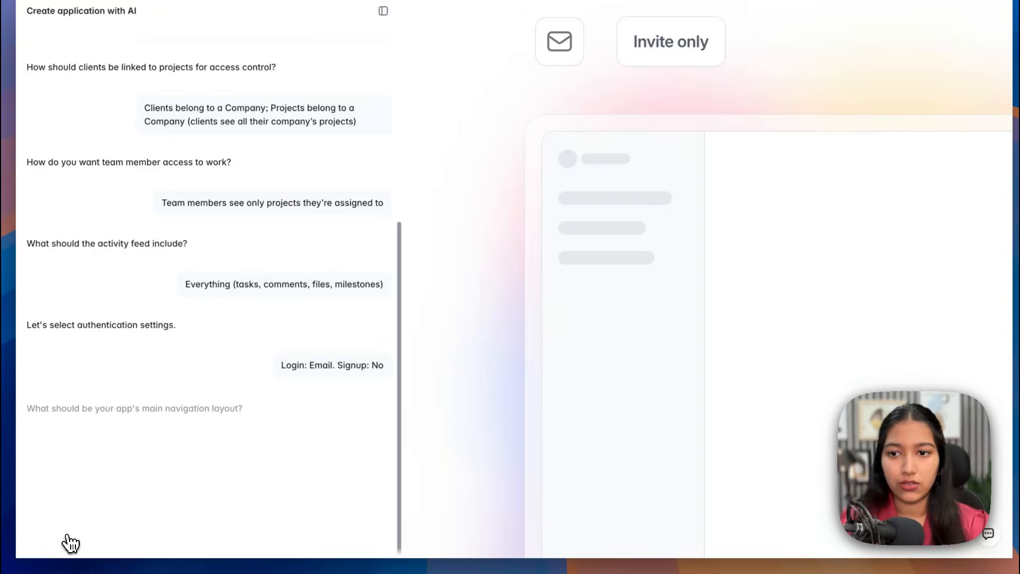
Step: Accept the main navigation layout with Side for desktop and Bottom for mobile
left_click_drag(248, 411, 112, 413)
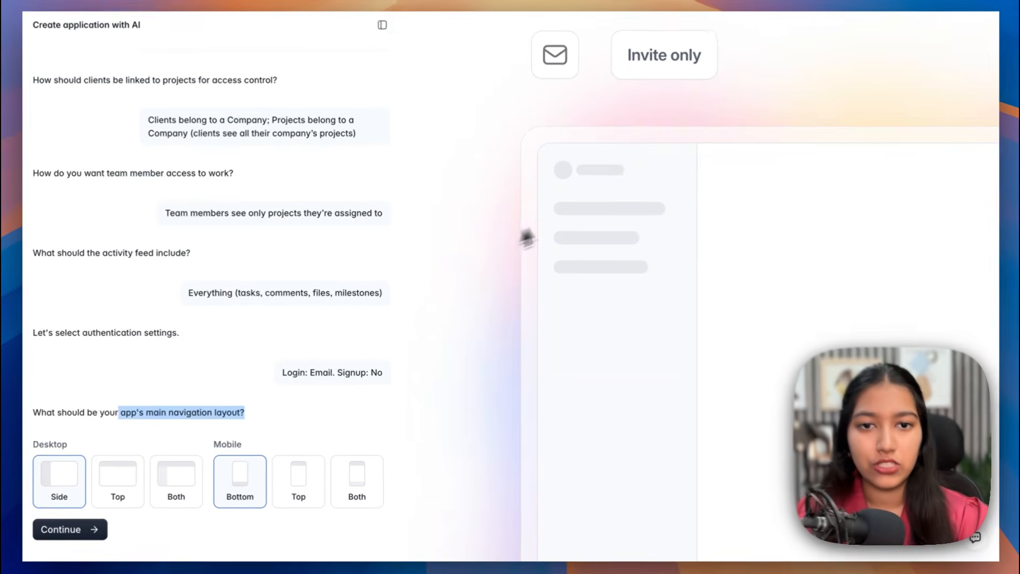
left_click(557, 208)
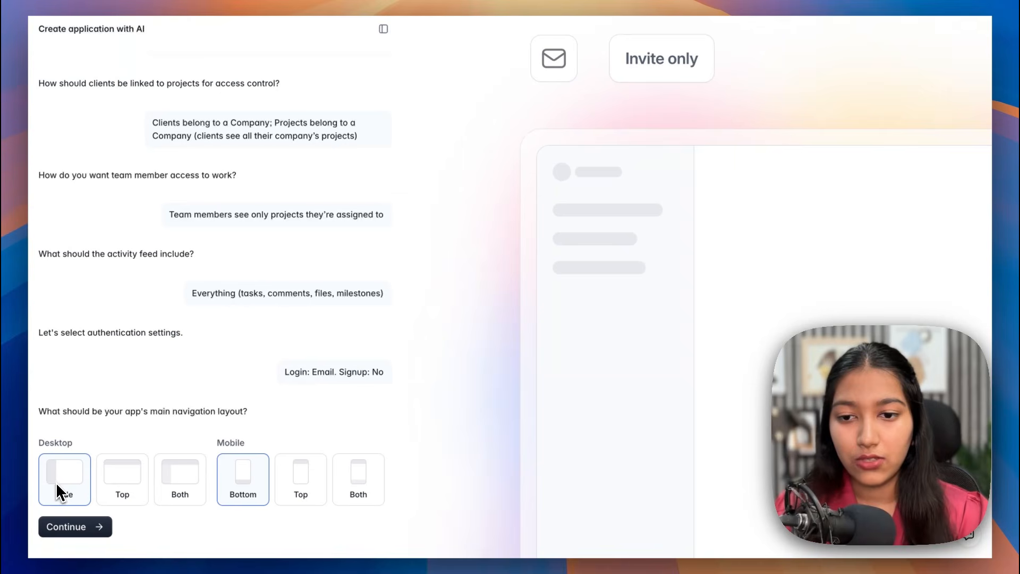
left_click(74, 529)
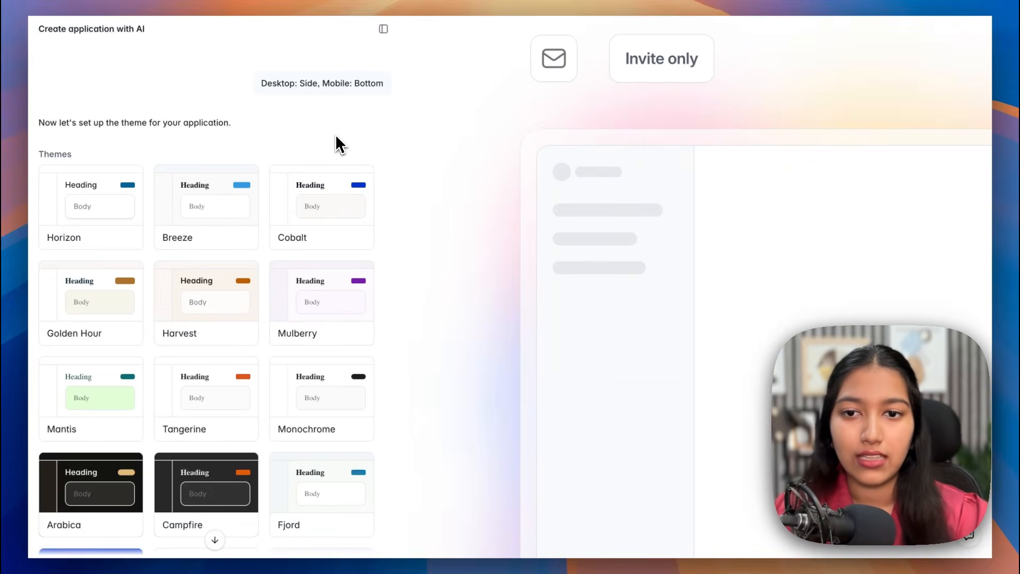
Step: Browse the available themes, apply Horizon, and start creating the app
scroll(299, 256, "down", 4)
scroll(299, 257, "down", 5)
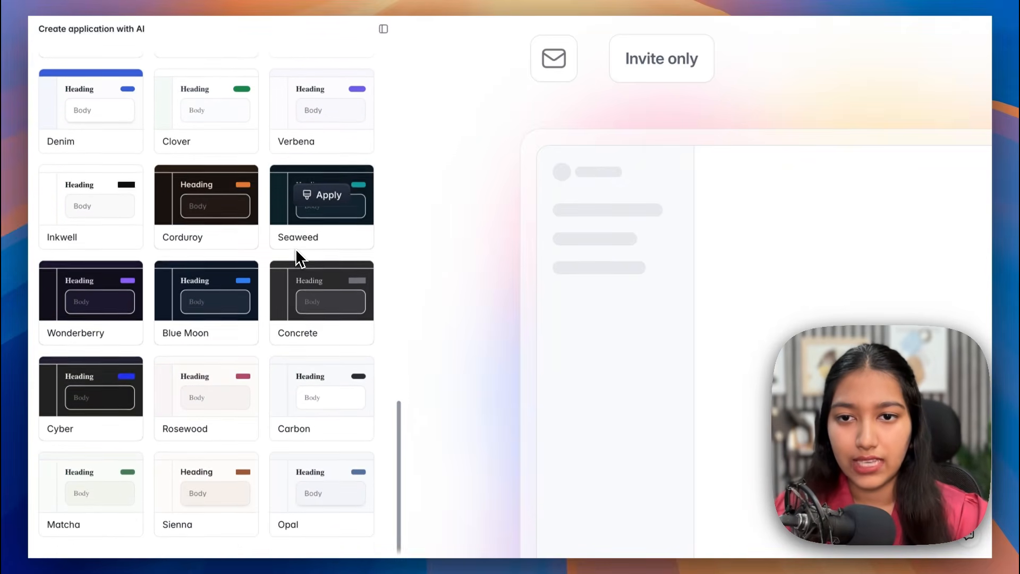
scroll(297, 245, "up", 9)
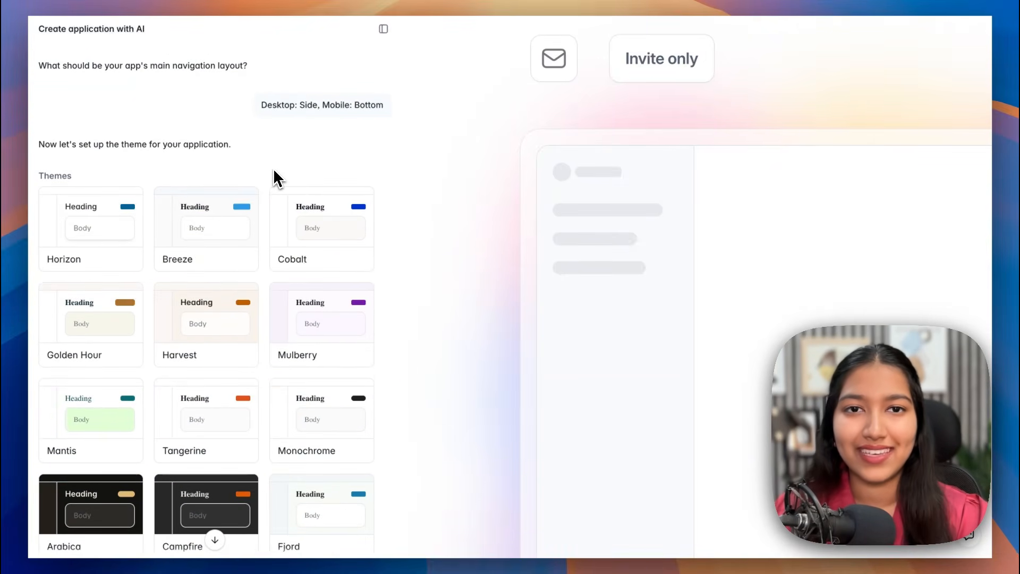
mouse_move(83, 228)
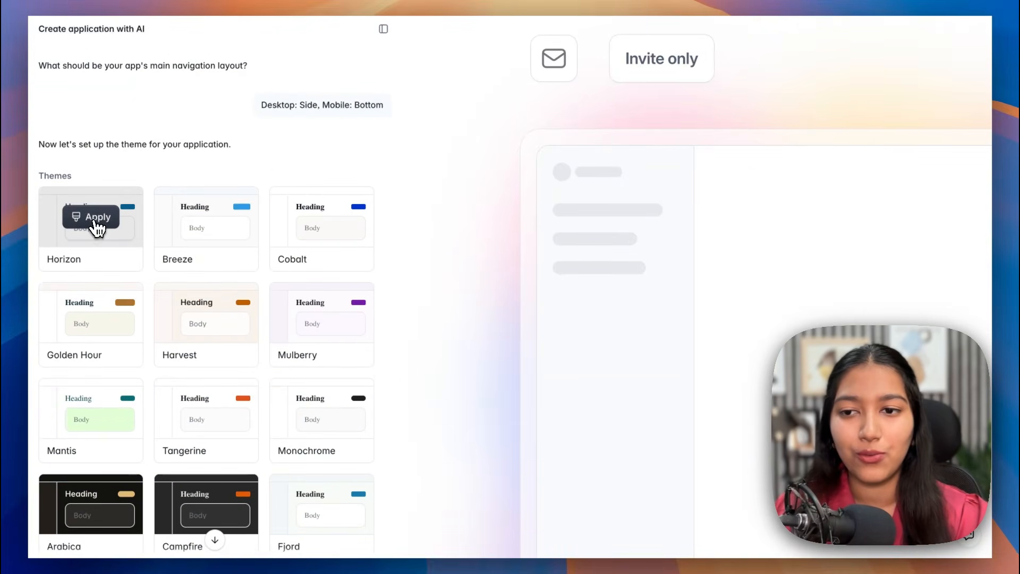
left_click(95, 217)
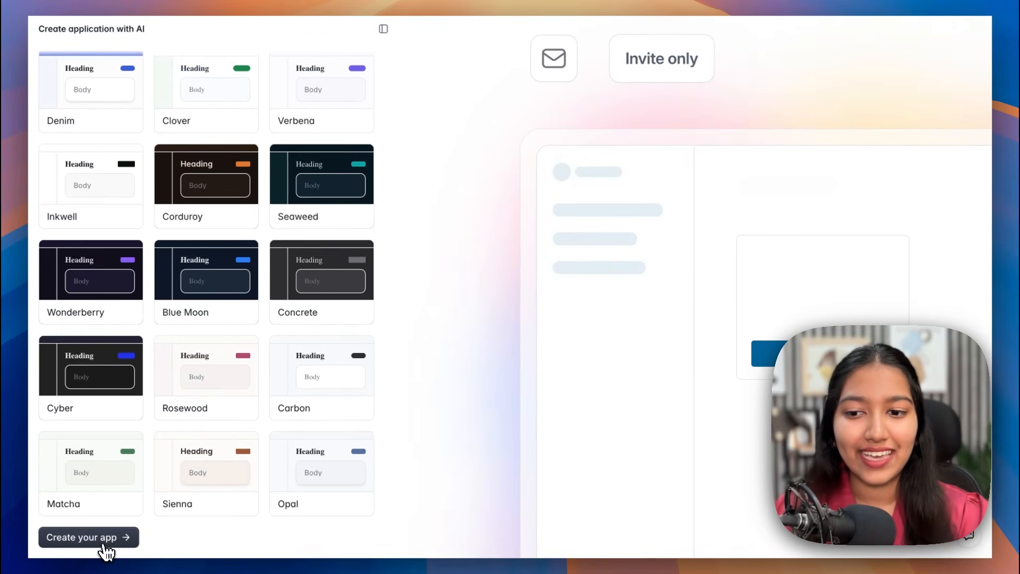
left_click(89, 537)
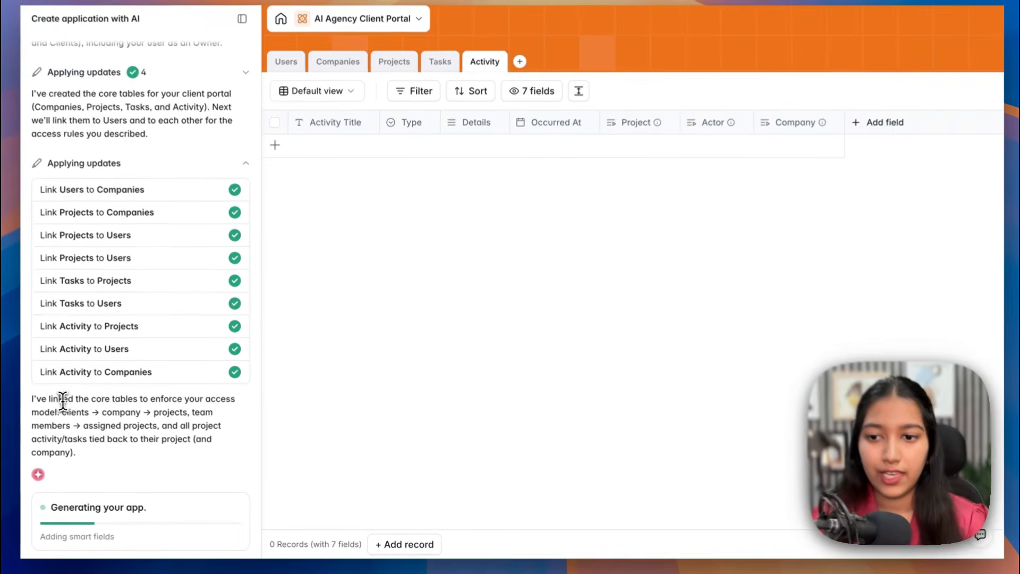
Step: Review the generator's summary of how clients, companies and projects are linked for access, and check the generation progress
left_click_drag(63, 400, 177, 404)
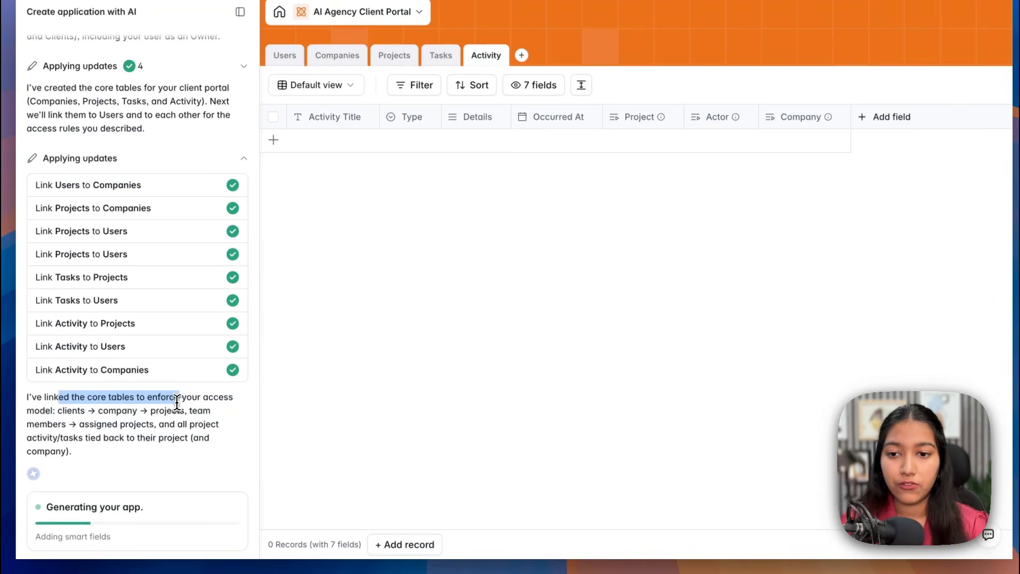
left_click(176, 405)
double_click(71, 410)
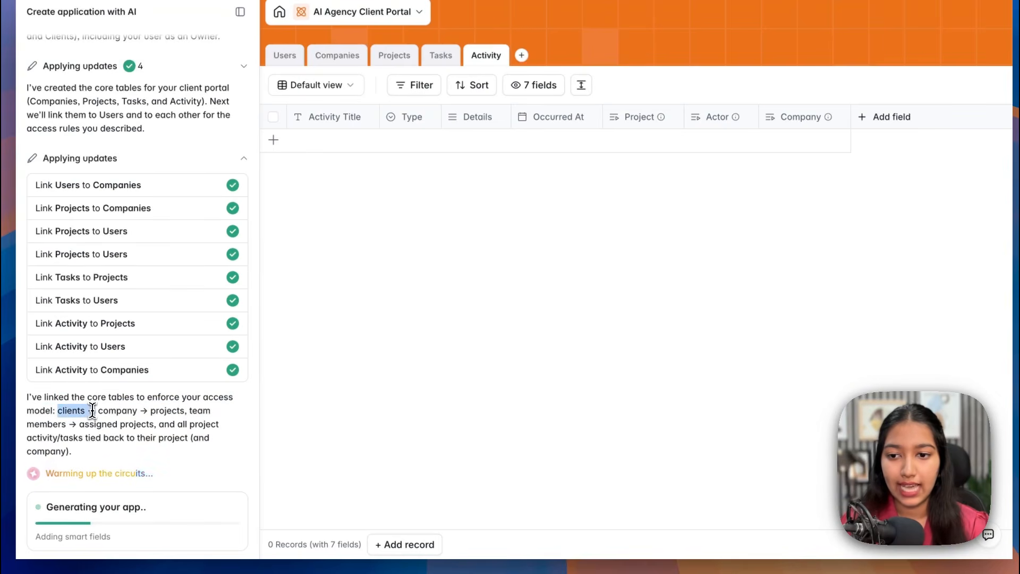
double_click(101, 410)
left_click_drag(100, 410, 166, 412)
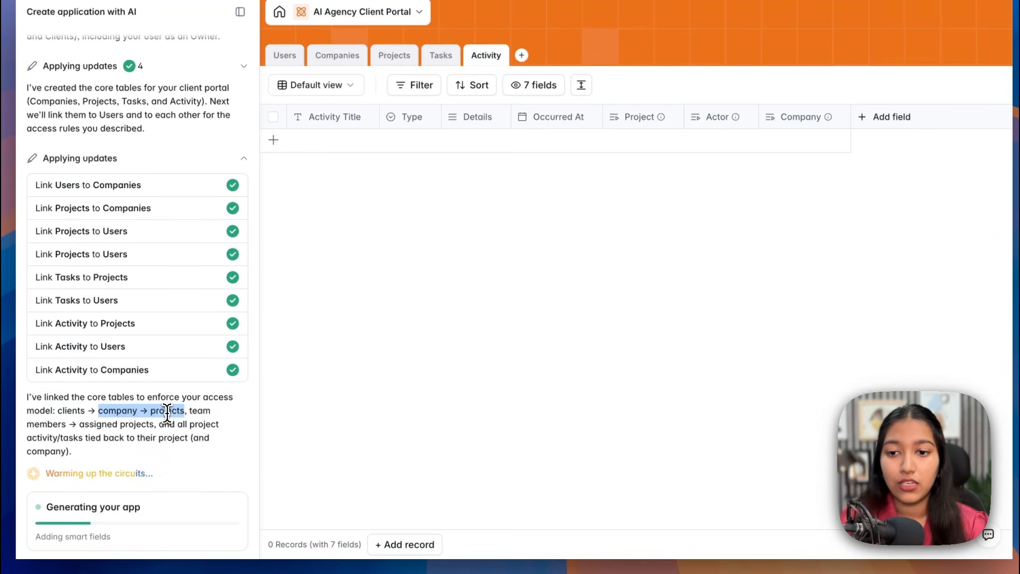
left_click(167, 412)
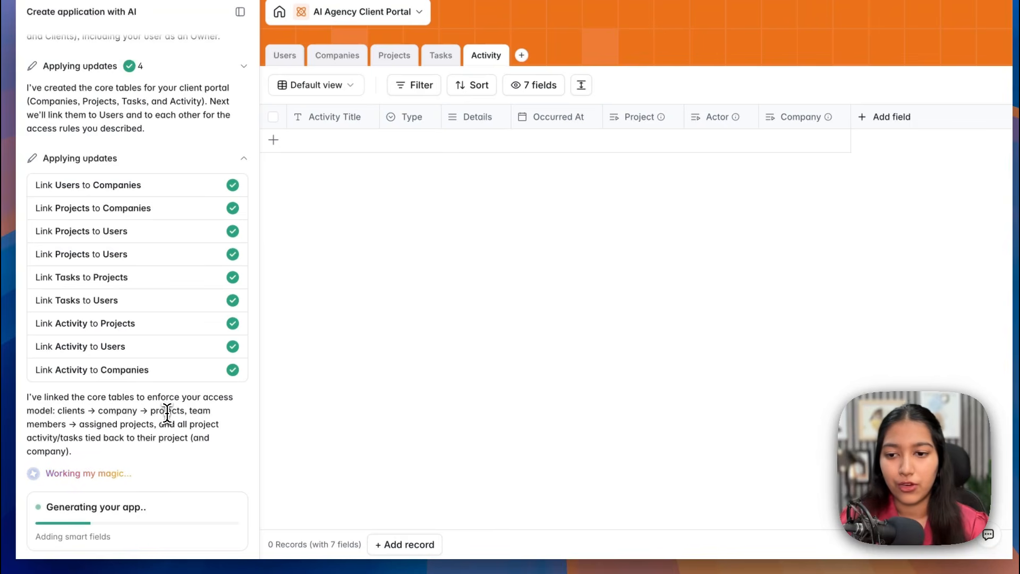
left_click_drag(47, 506, 150, 513)
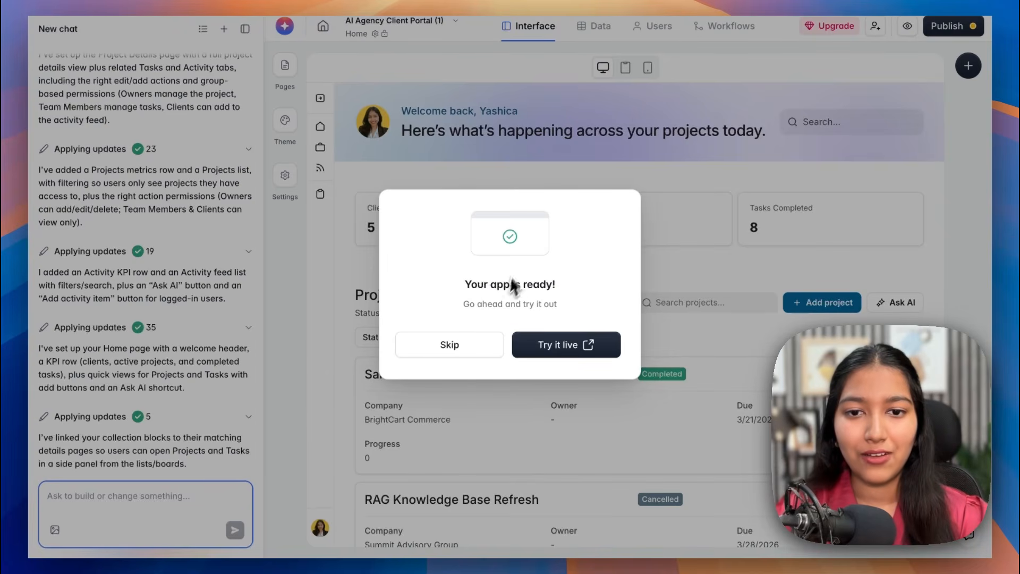
Step: Open the finished client portal in live preview
left_click_drag(464, 284, 552, 285)
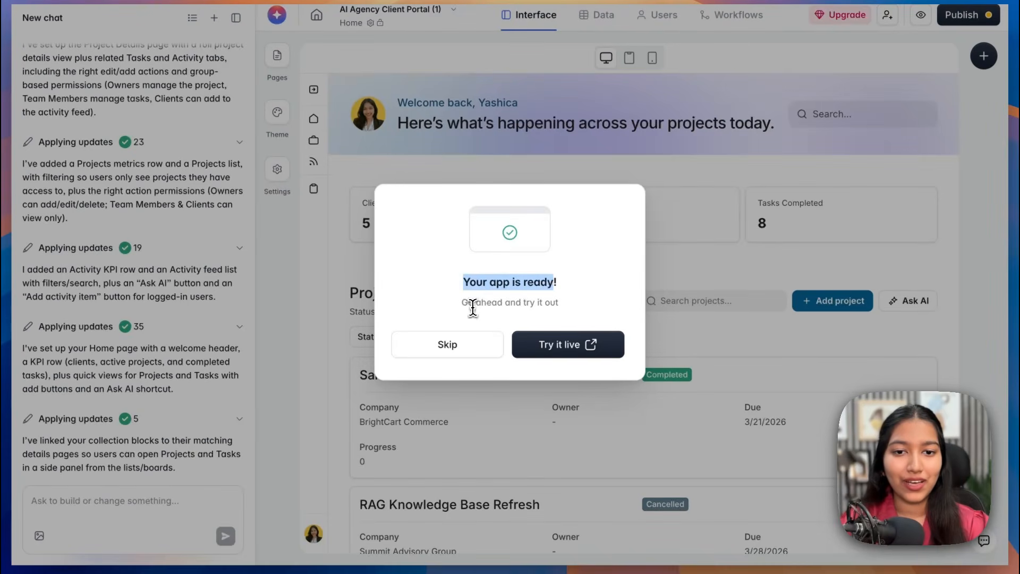
left_click_drag(473, 308, 560, 304)
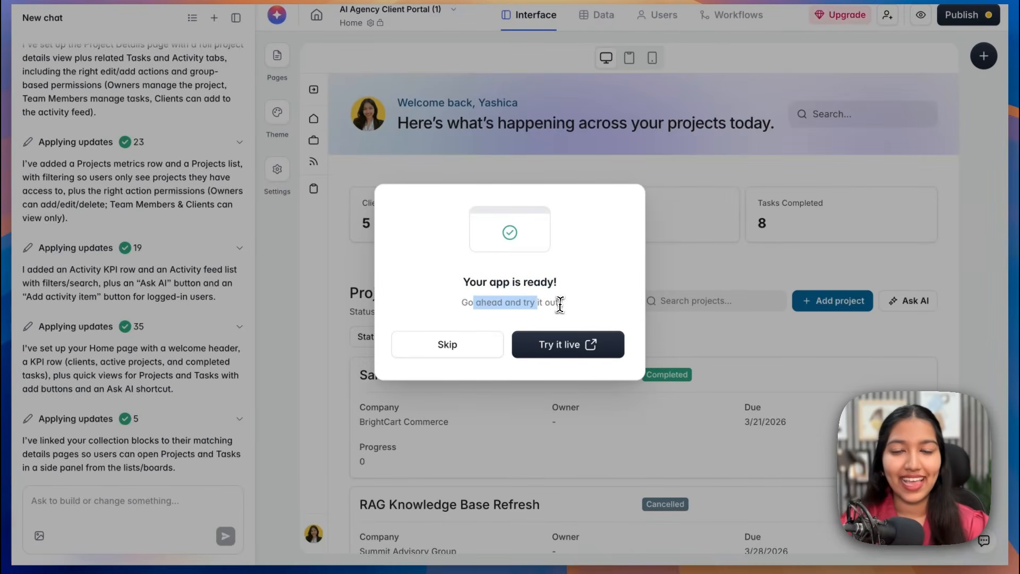
left_click(550, 348)
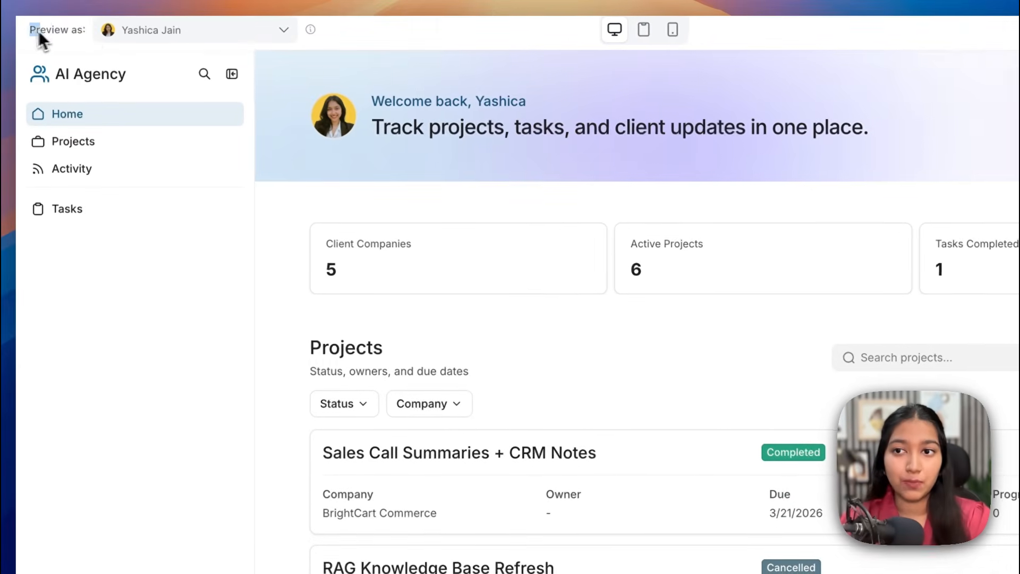
Step: Browse the sample client, team member and owner accounts the portal can be previewed as
left_click_drag(40, 27, 84, 29)
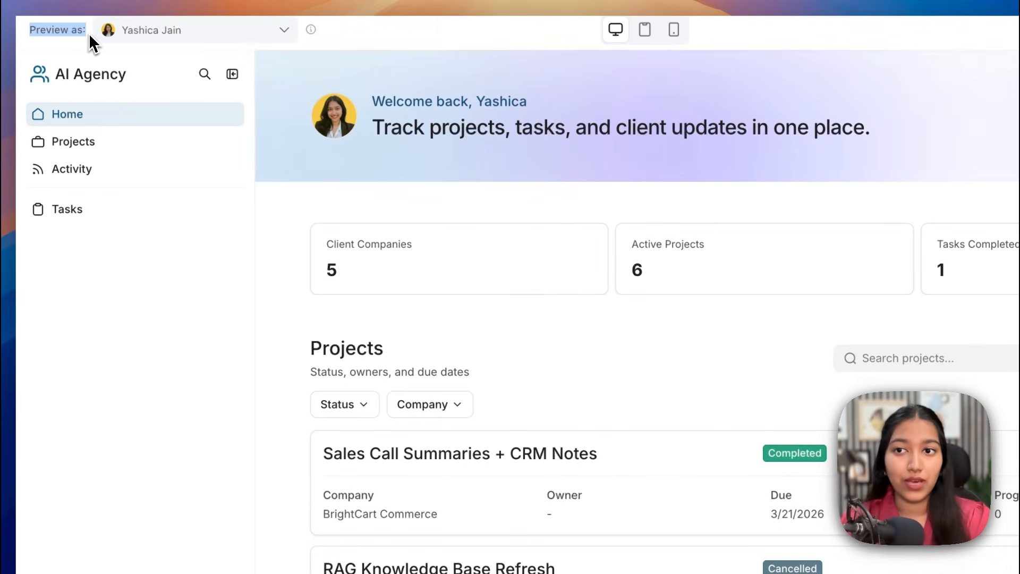
left_click(89, 33)
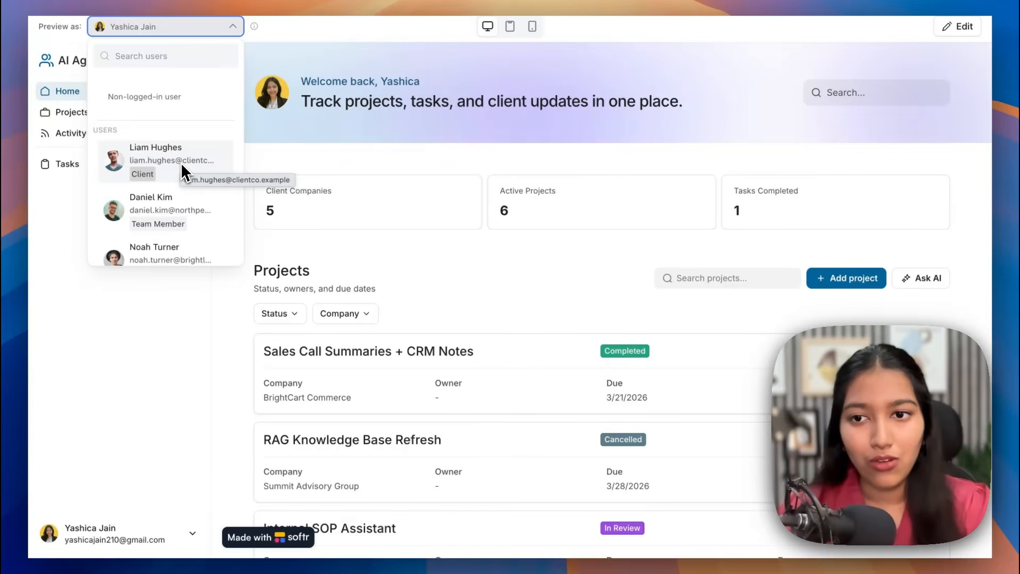
scroll(181, 167, "down", 1)
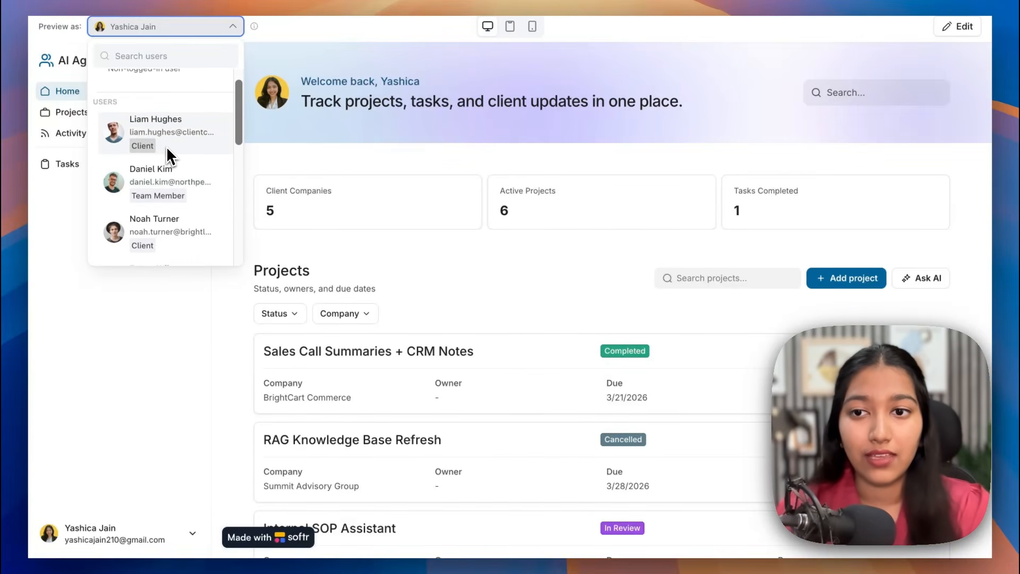
scroll(166, 149, "down", 3)
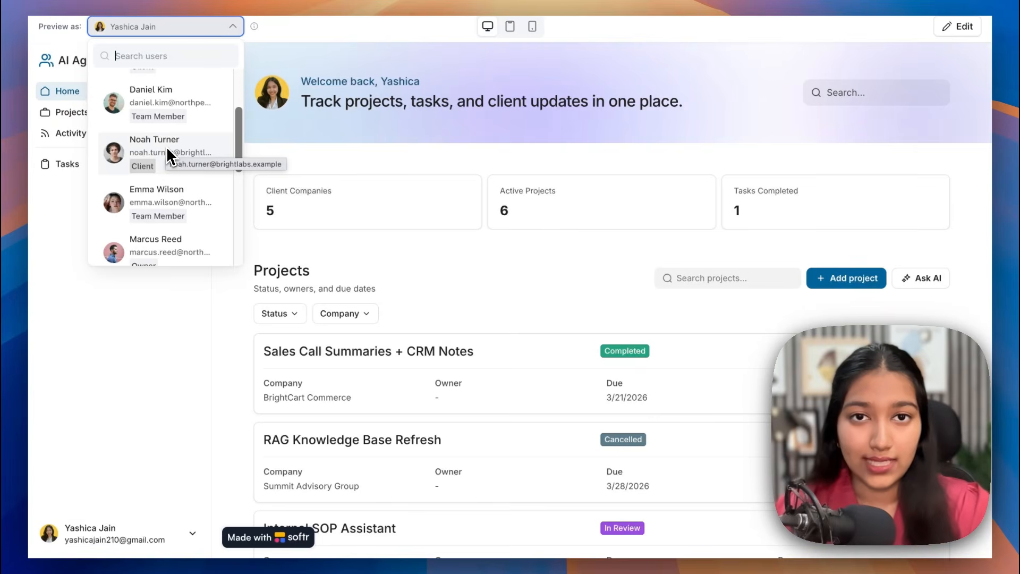
Step: Preview the home page at tablet and mobile sizes, and return to the desktop view
left_click(510, 28)
left_click(533, 28)
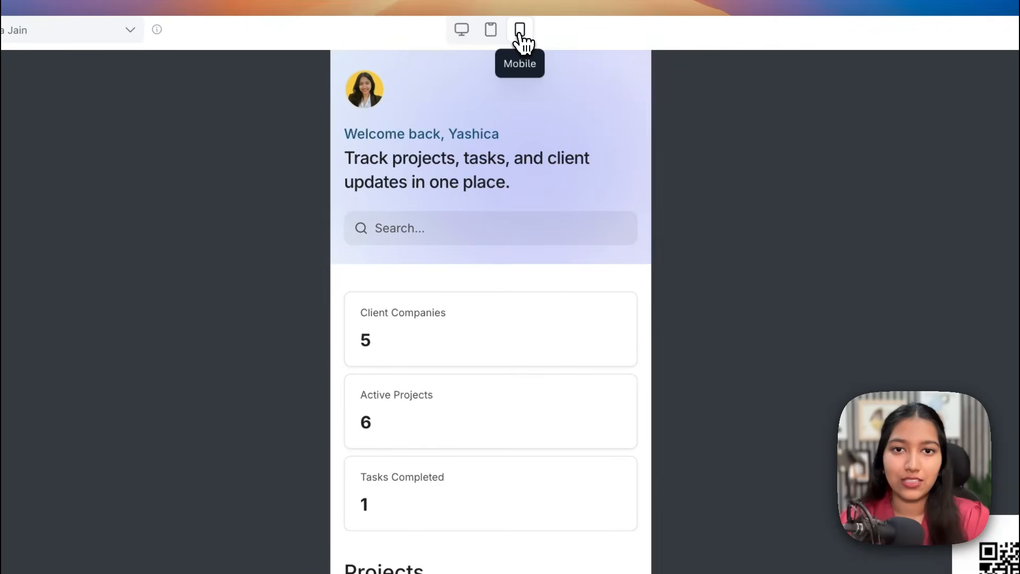
left_click(471, 36)
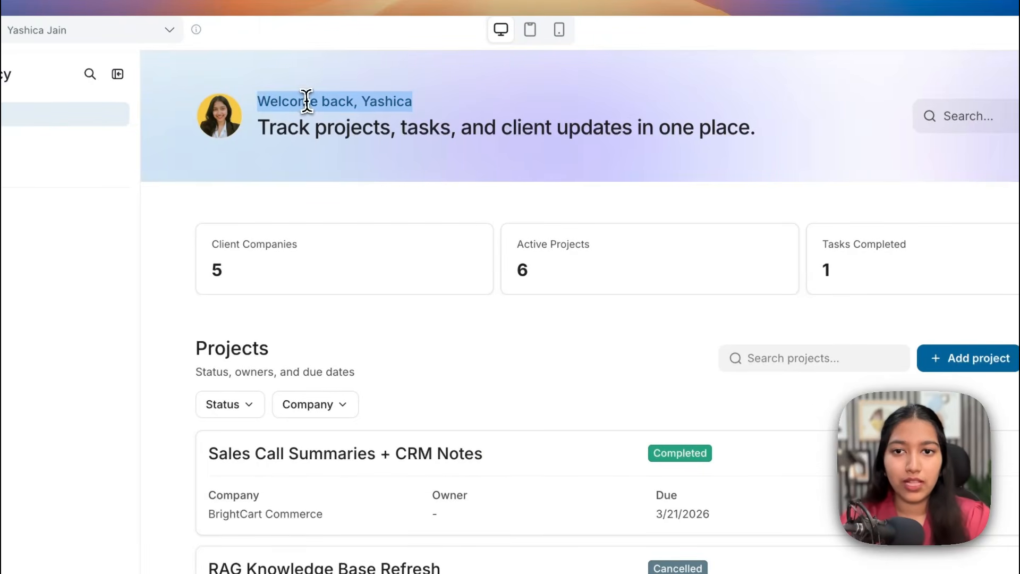
Step: Examine the home page's welcome header, the preview user list, and the client companies, active projects and tasks completed stats
left_click(269, 101)
left_click_drag(287, 128, 770, 127)
left_click(758, 134)
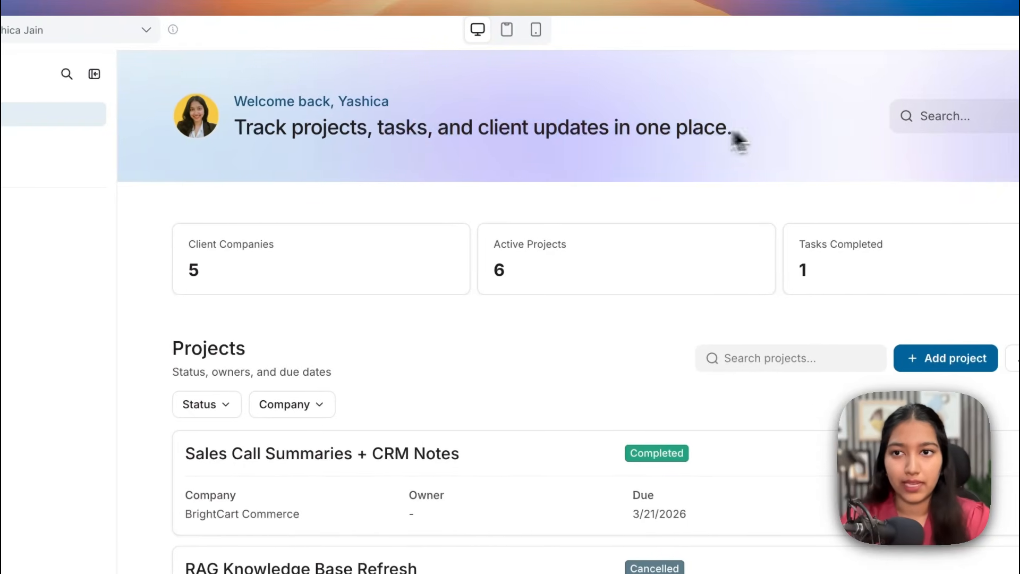
left_click(99, 31)
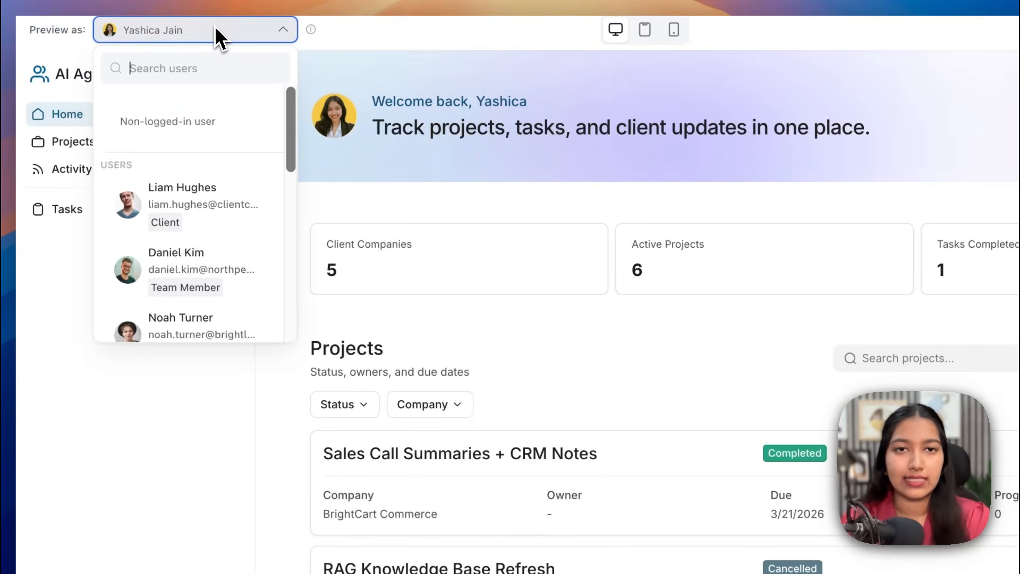
left_click(215, 29)
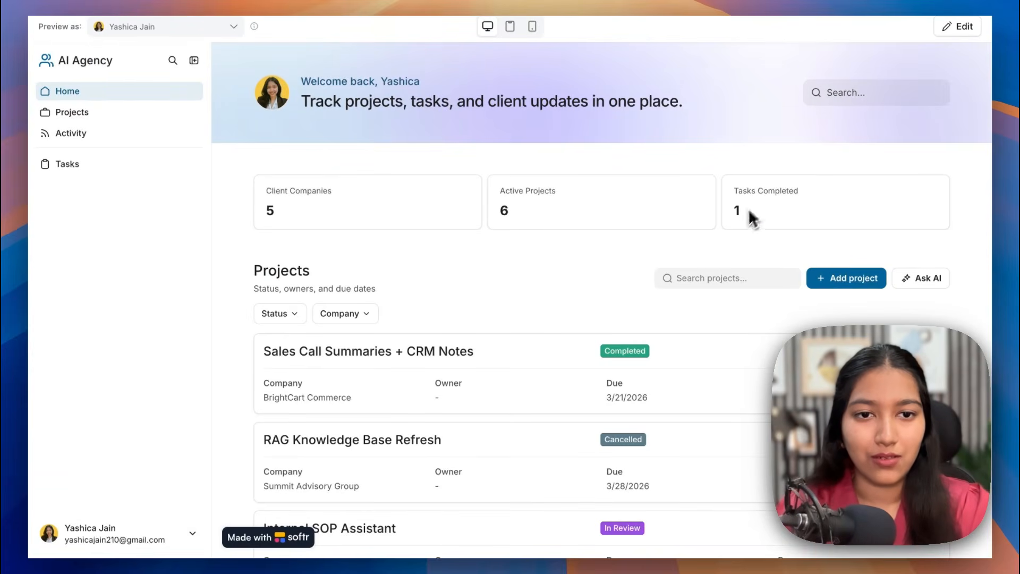
scroll(741, 228, "down", 2)
scroll(268, 196, "up", 1)
left_click_drag(267, 193, 341, 193)
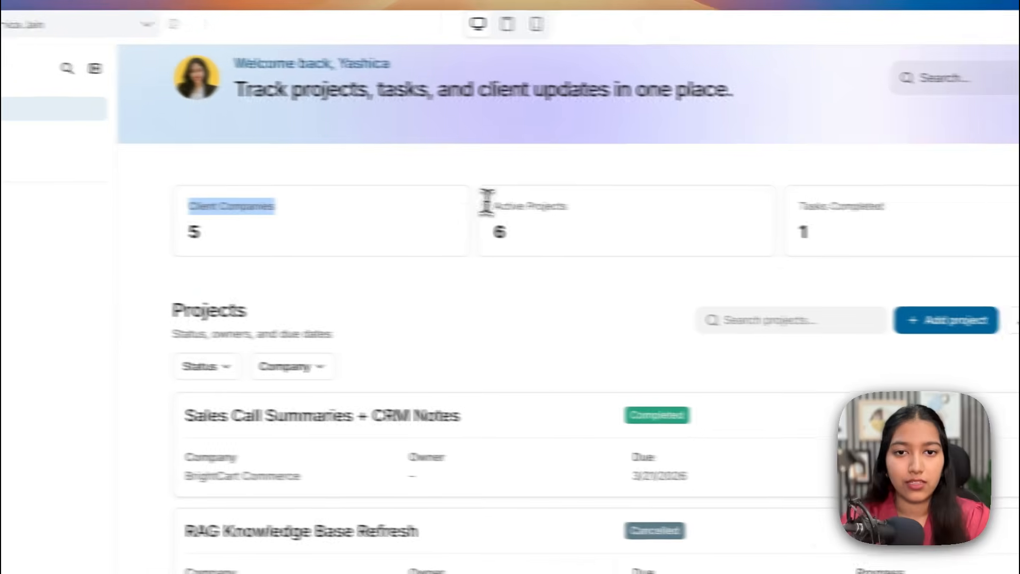
left_click_drag(506, 205, 591, 215)
left_click(802, 206)
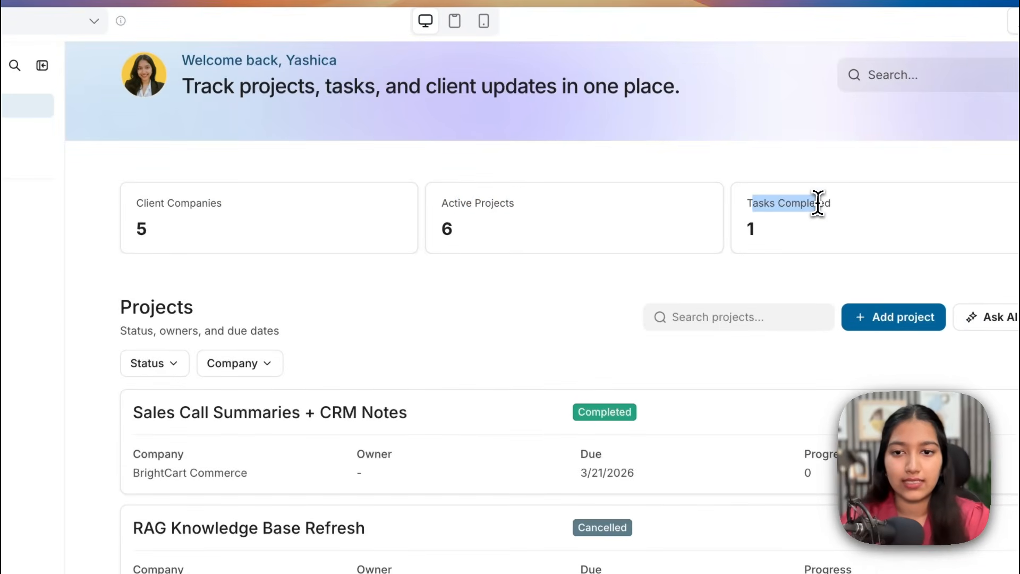
Step: Look over the home page's project list and inspect the fields of the form for adding a project, leaving it unsaved
scroll(817, 203, "down", 5)
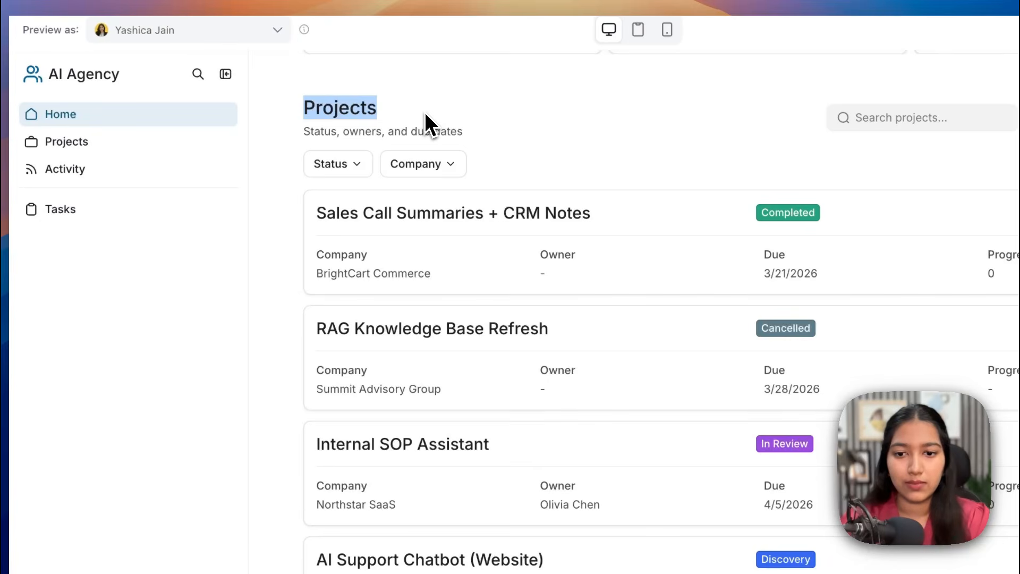
scroll(426, 111, "down", 2)
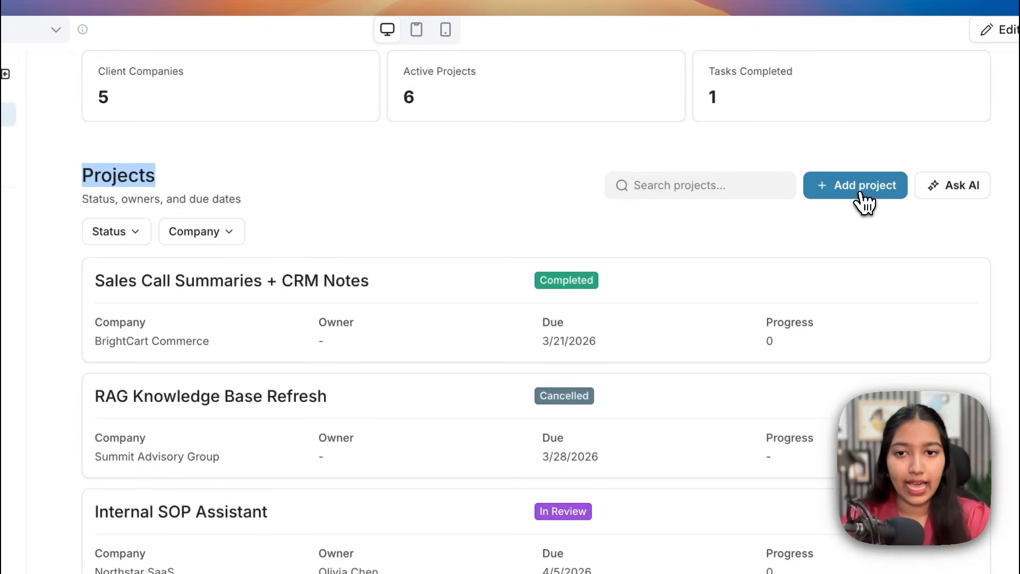
left_click(863, 202)
scroll(320, 187, "down", 1)
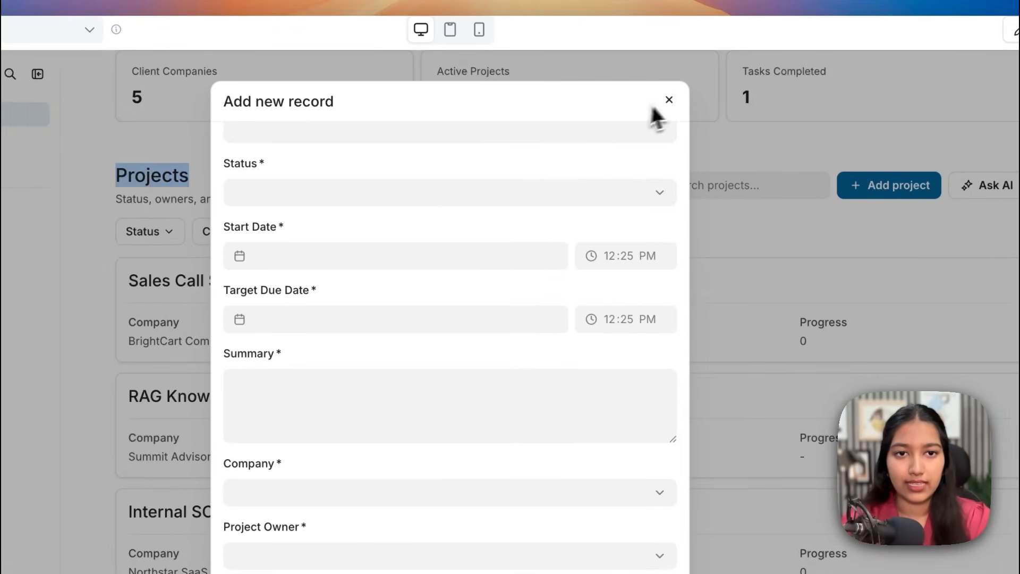
left_click(669, 99)
Step: Open the AI assistant for the project list and bring up its question box without asking anything
left_click(972, 187)
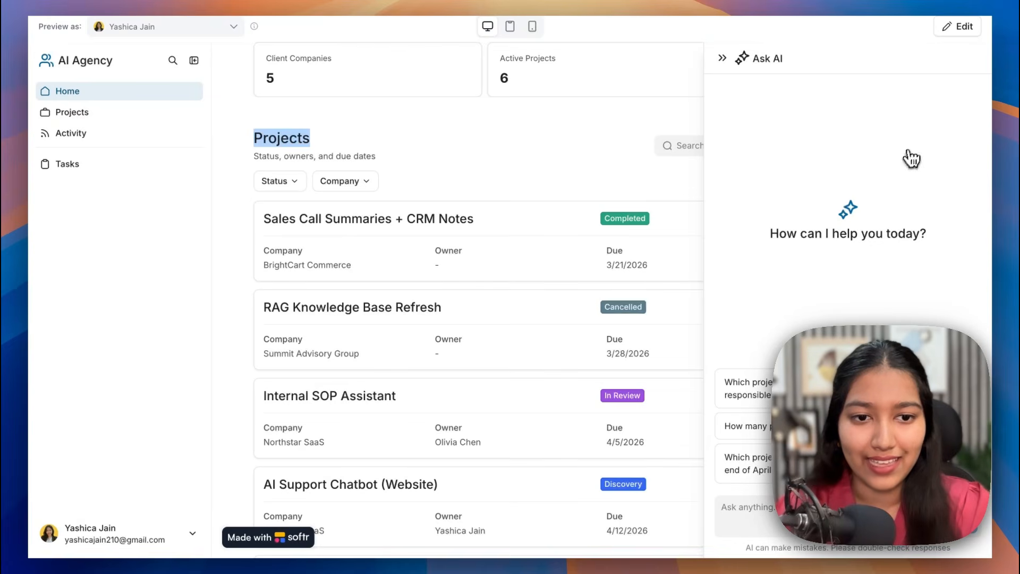
left_click(753, 506)
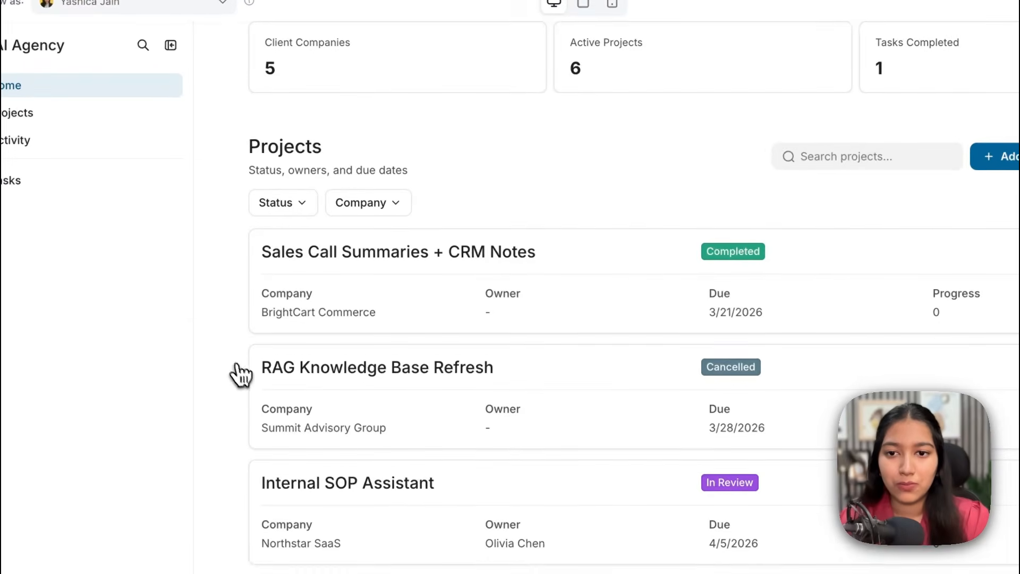
Step: Filter the home page's project list by the statuses In Progress, Blocked and In Review in turn
scroll(245, 308, "down", 2)
left_click(283, 122)
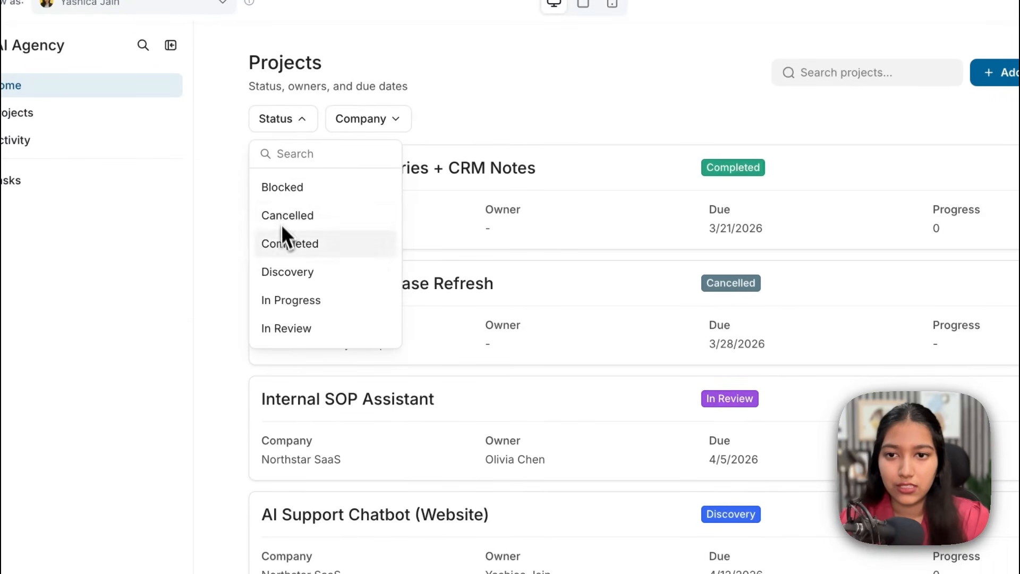
left_click(301, 301)
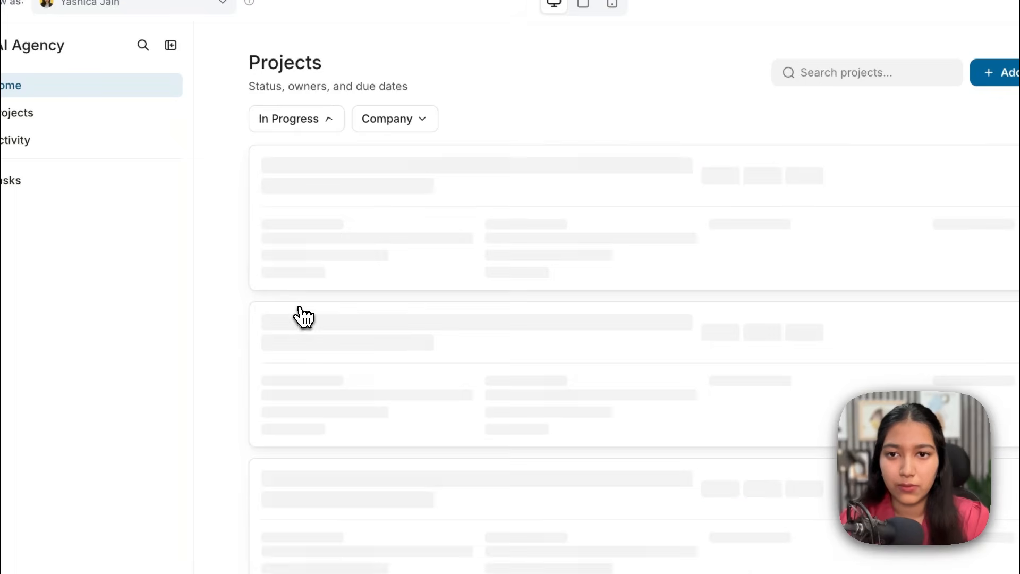
left_click(332, 122)
left_click(323, 187)
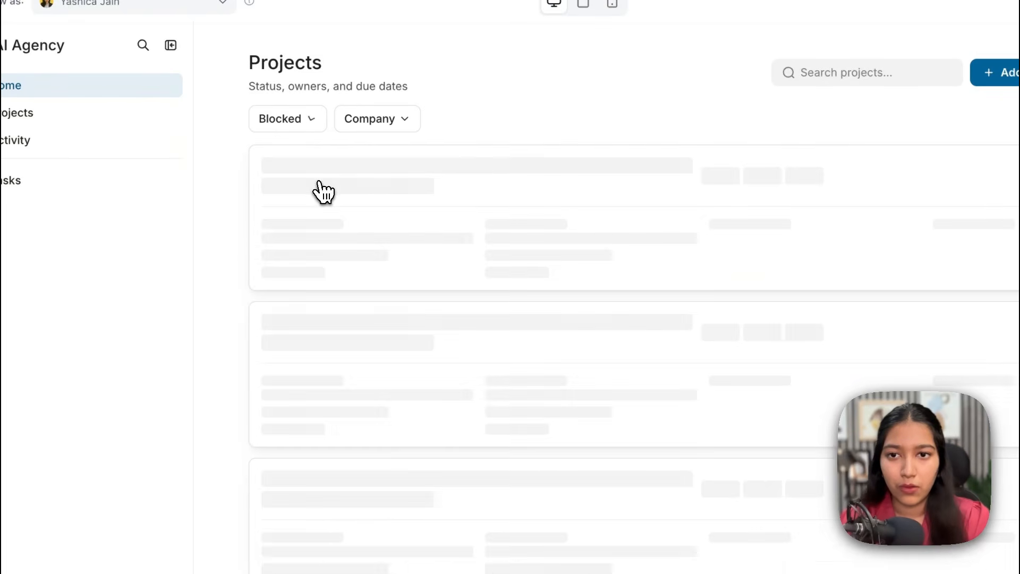
left_click(296, 130)
left_click(315, 326)
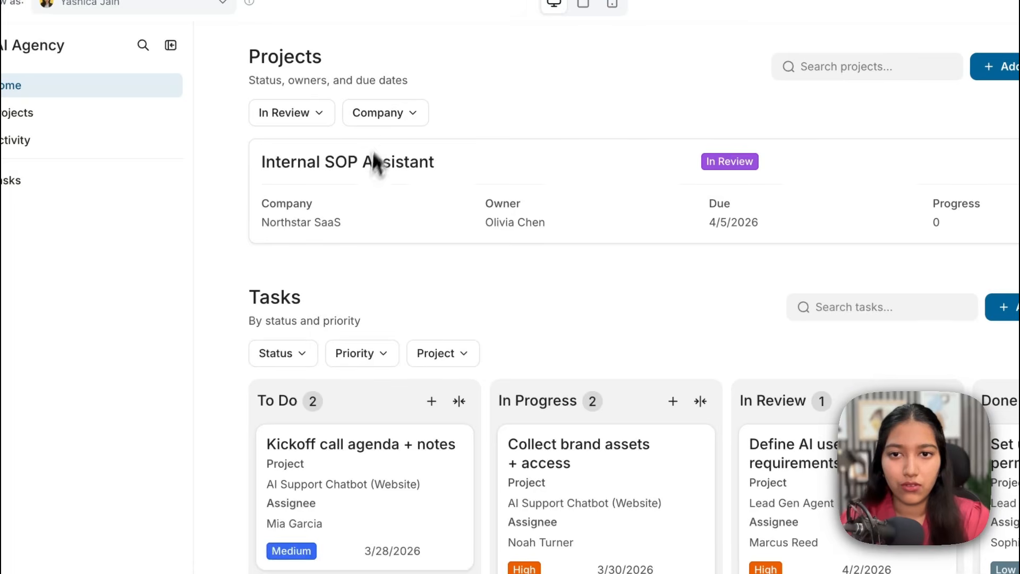
Step: Filter the home page's projects by the company Northstar SaaS alone, and clear the company filter
left_click(379, 118)
left_click(370, 230)
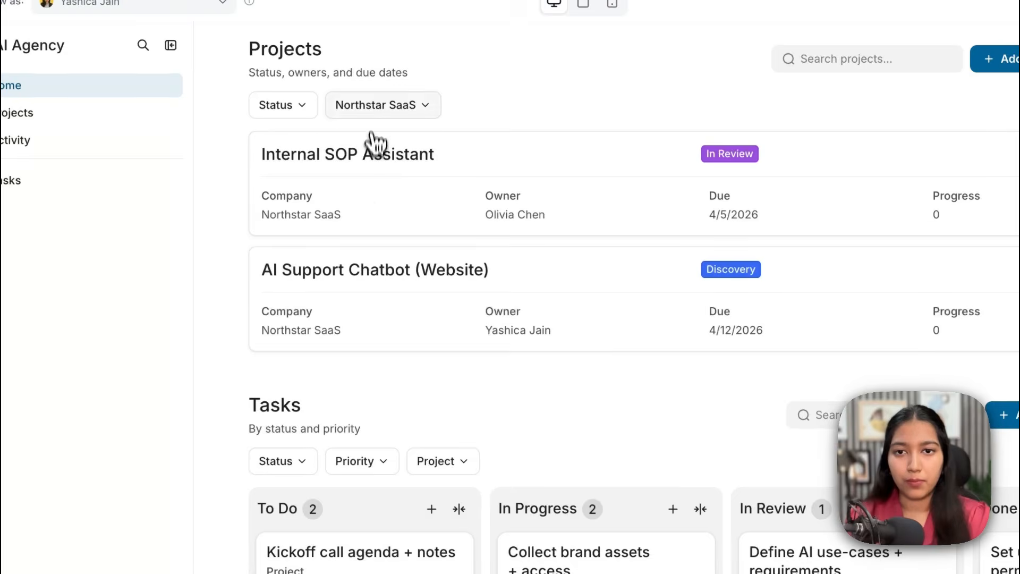
left_click(376, 113)
left_click(373, 171)
Step: Search the home page's projects for "CRM" and clear the search
left_click(851, 57)
type("C")
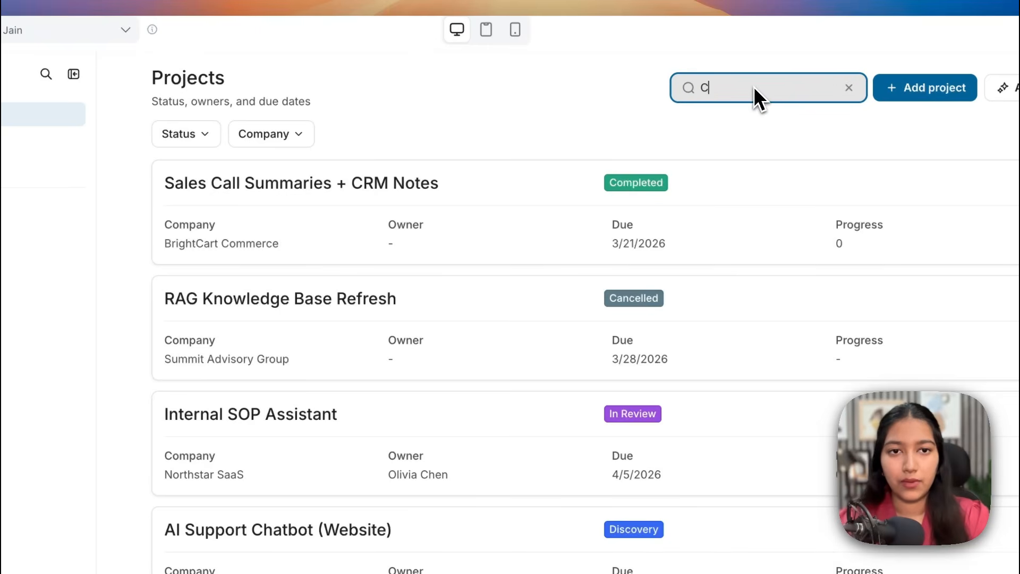
type("RM")
left_click_drag(737, 90, 665, 91)
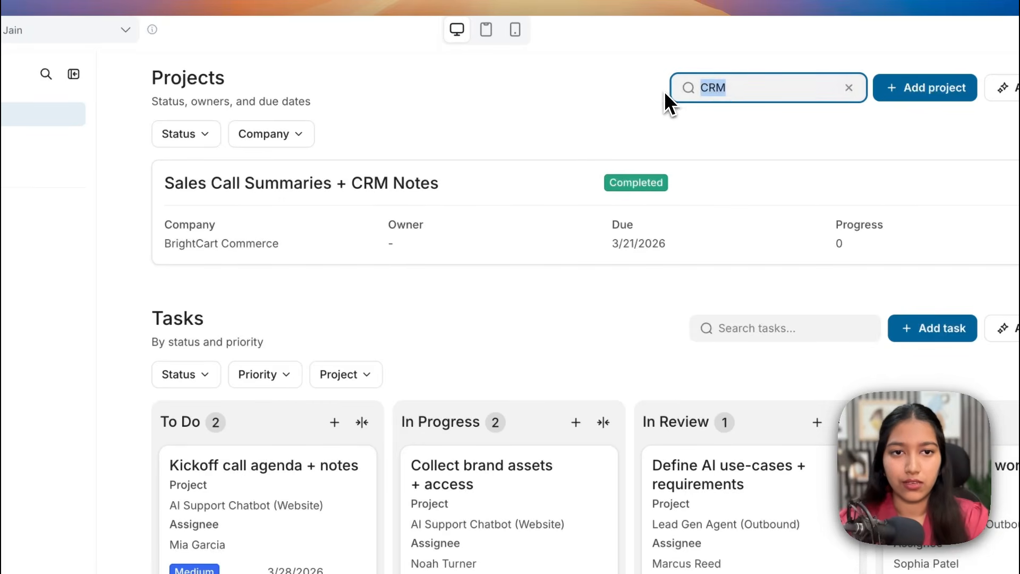
key("BackSpace")
Step: Open the Sales Call Summaries + CRM Notes project and examine its details, tasks and activity entries
left_click(312, 209)
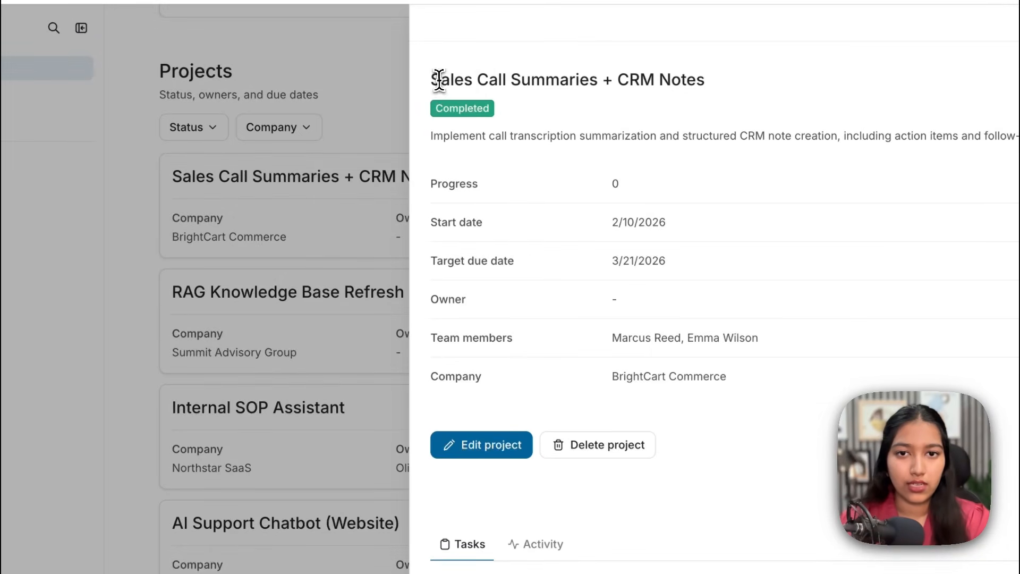
left_click_drag(440, 79, 687, 80)
left_click_drag(447, 109, 758, 137)
left_click_drag(577, 183, 707, 366)
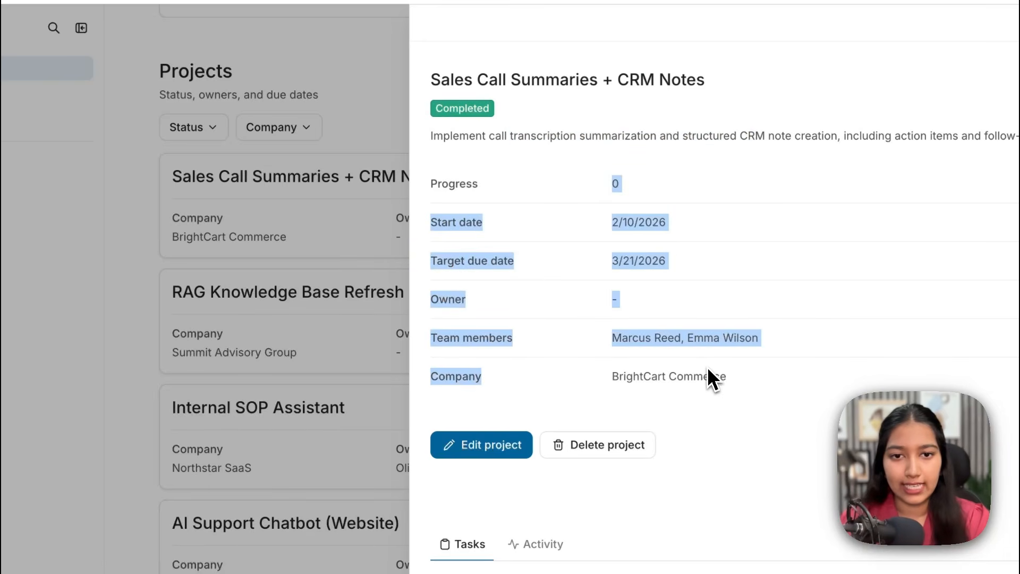
scroll(706, 367, "down", 3)
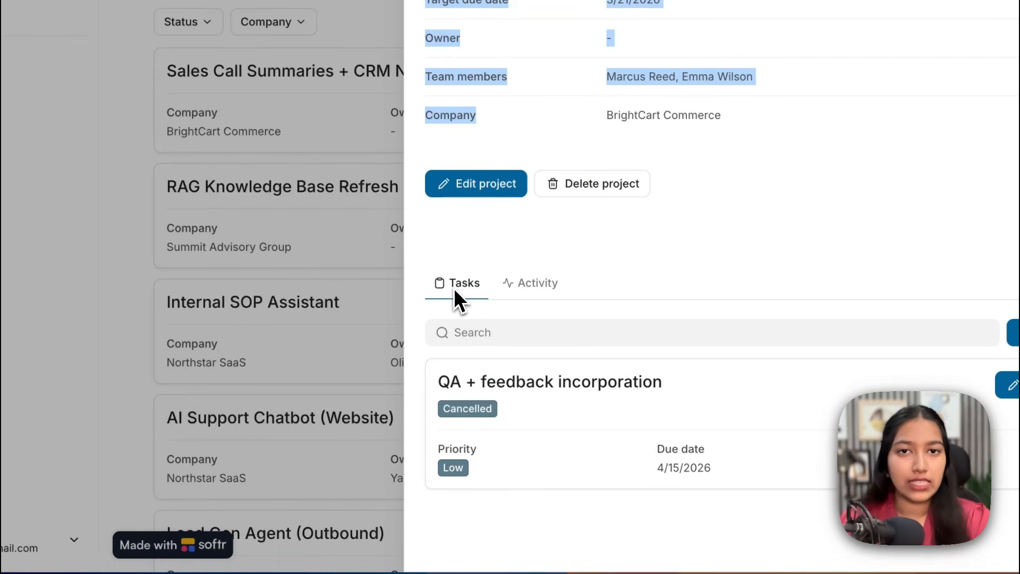
left_click(523, 292)
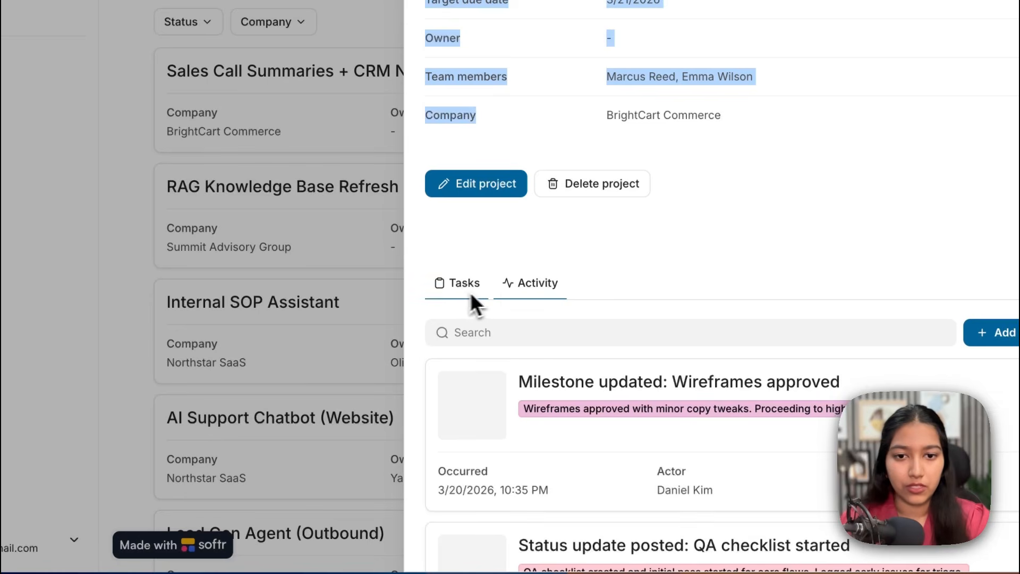
scroll(586, 318, "down", 3)
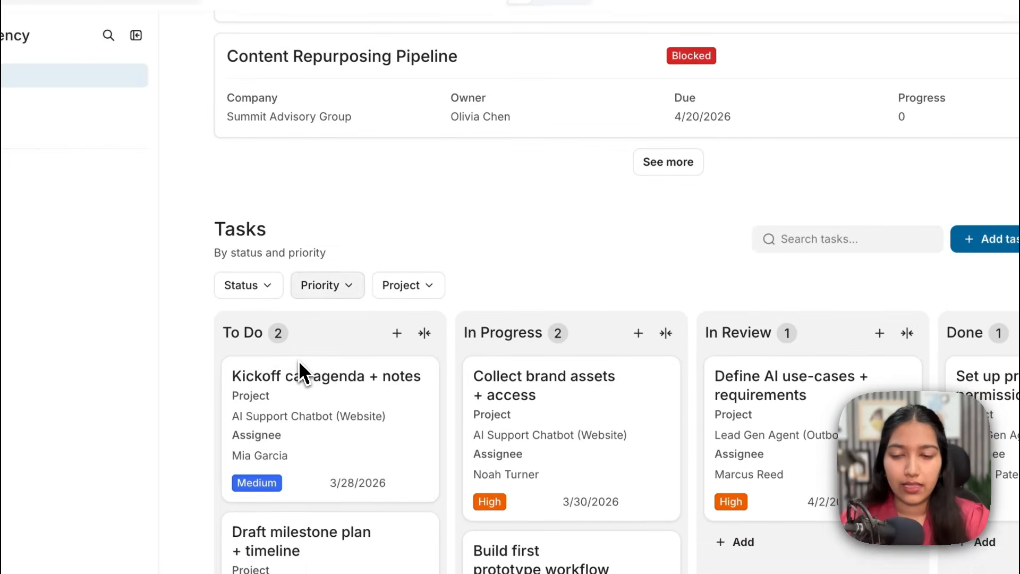
Step: Review the home page's task board columns and move the "Define AI use-cases + requirements" task from In Review to Done
scroll(298, 360, "down", 1)
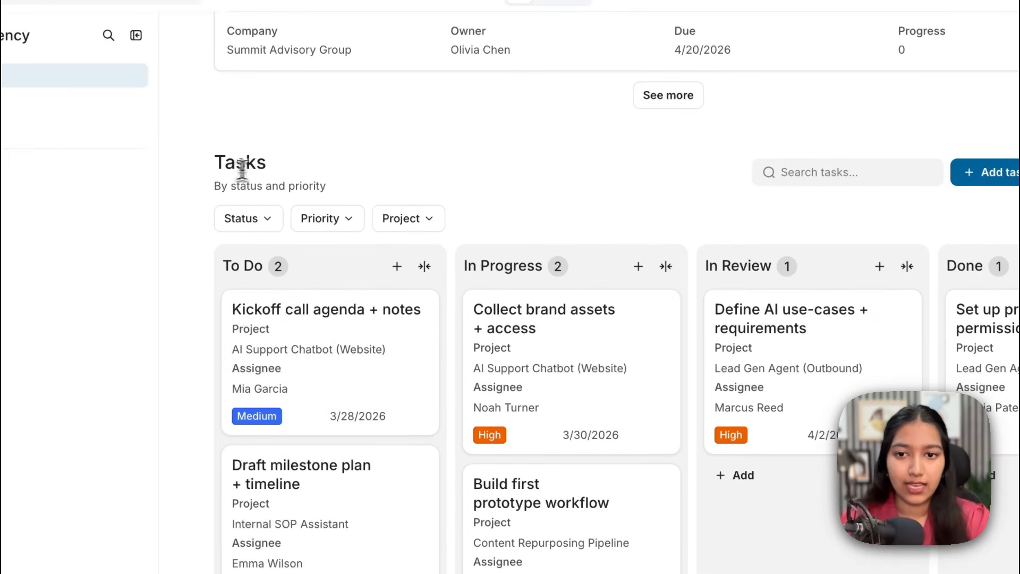
scroll(261, 169, "down", 1)
left_click_drag(505, 189, 595, 190)
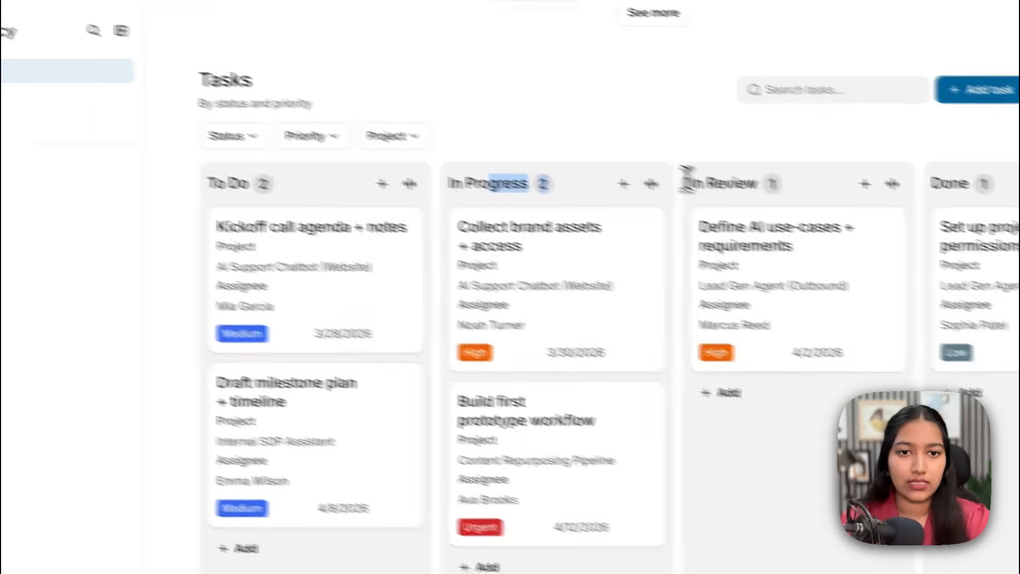
left_click_drag(705, 187, 776, 183)
left_click_drag(957, 188, 1010, 189)
scroll(597, 348, "down", 1)
left_click_drag(583, 226, 906, 350)
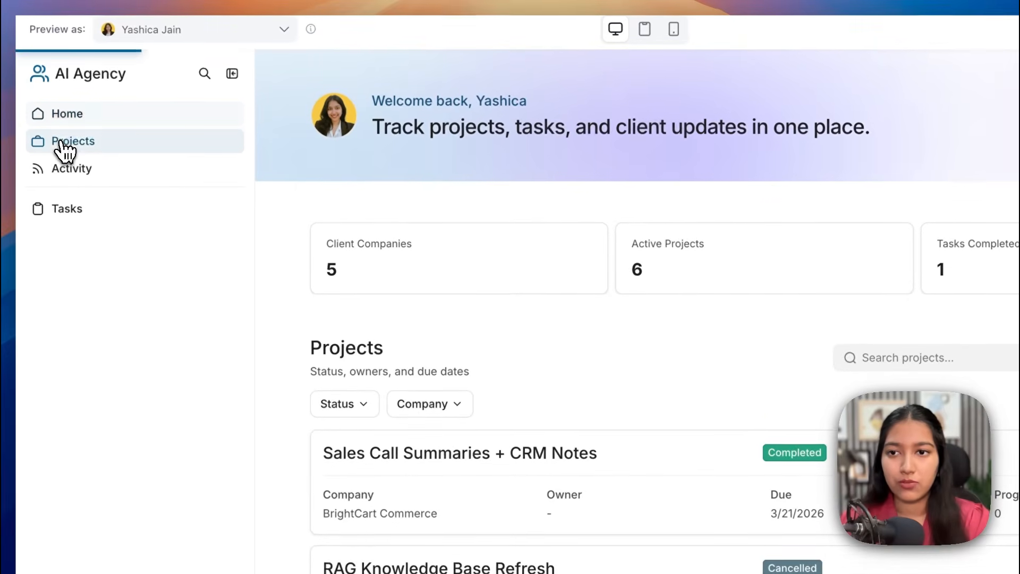
Step: On the projects page, inspect the AI Support Chatbot (Website) project's details and its editing form, leaving the project unedited
left_click(63, 146)
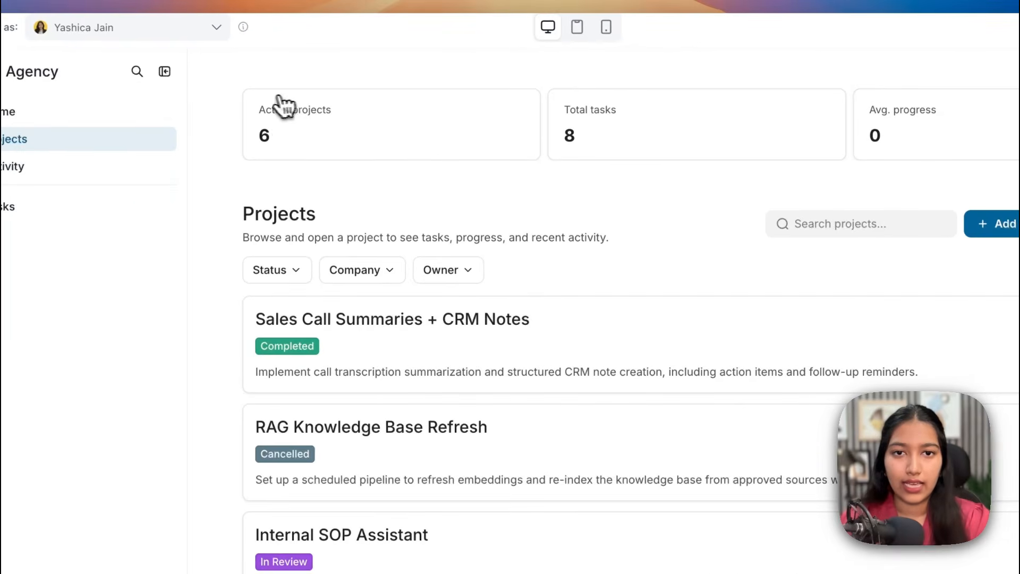
scroll(571, 352, "down", 5)
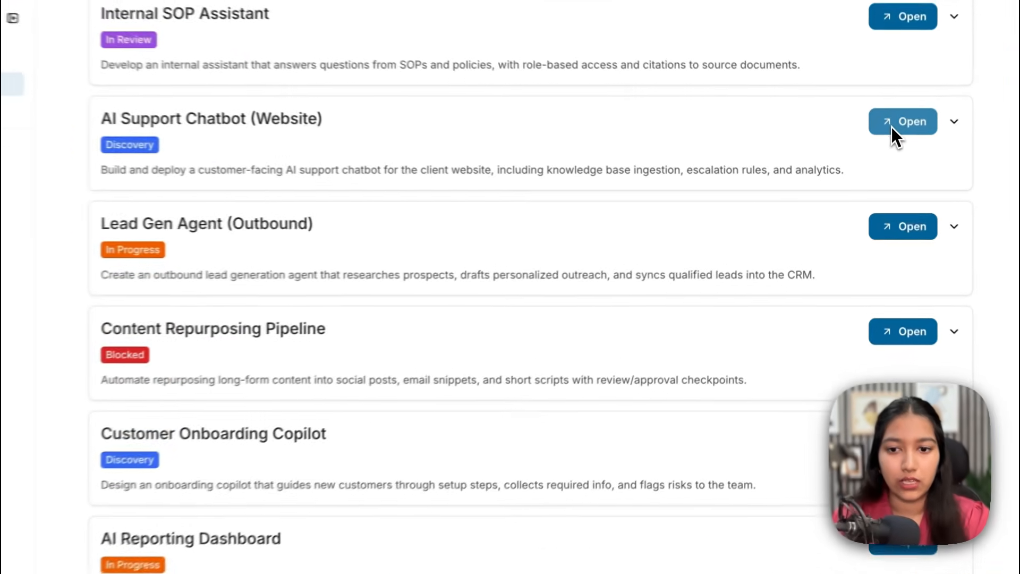
left_click(890, 144)
scroll(461, 397, "down", 2)
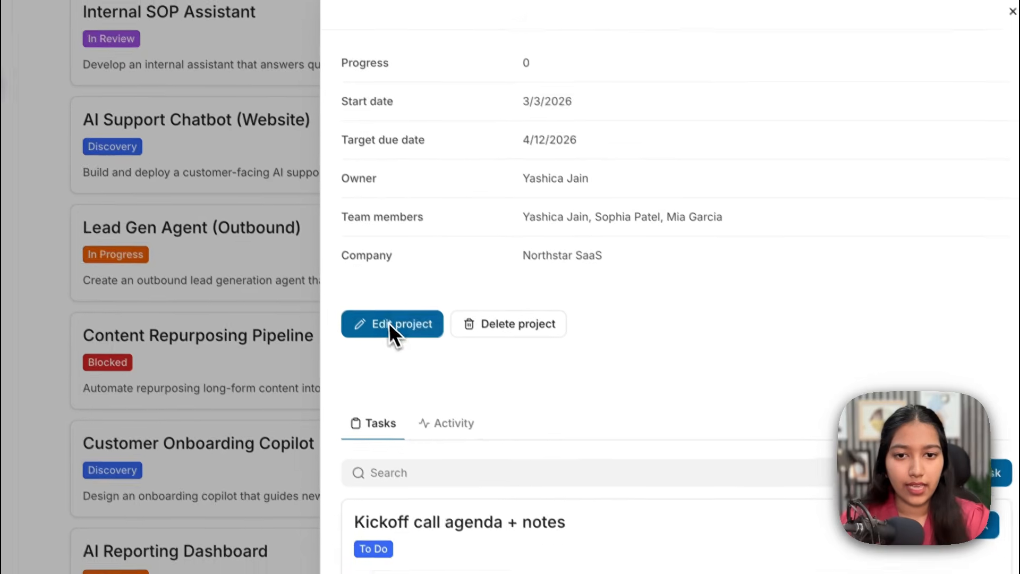
left_click(387, 320)
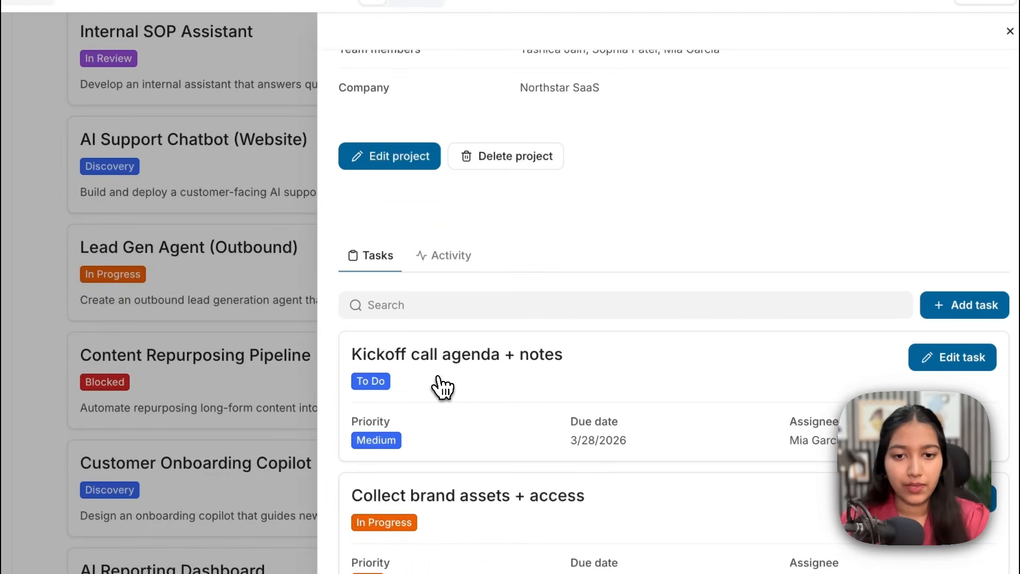
scroll(438, 358, "up", 5)
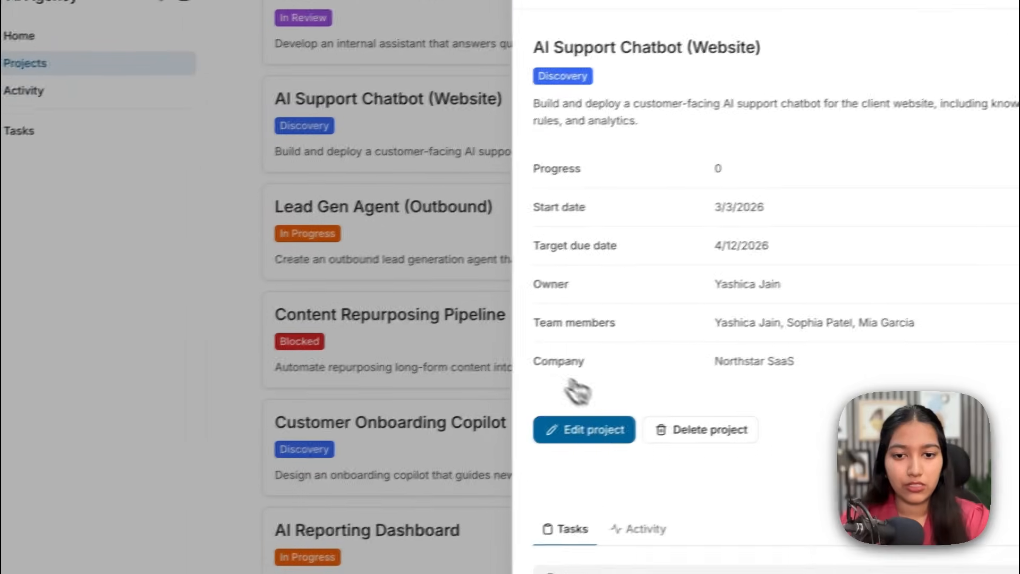
scroll(383, 432, "down", 5)
left_click(109, 333)
Step: Go to the activity page and read through its feed of status updates, milestones, comments, files and tasks
left_click(77, 159)
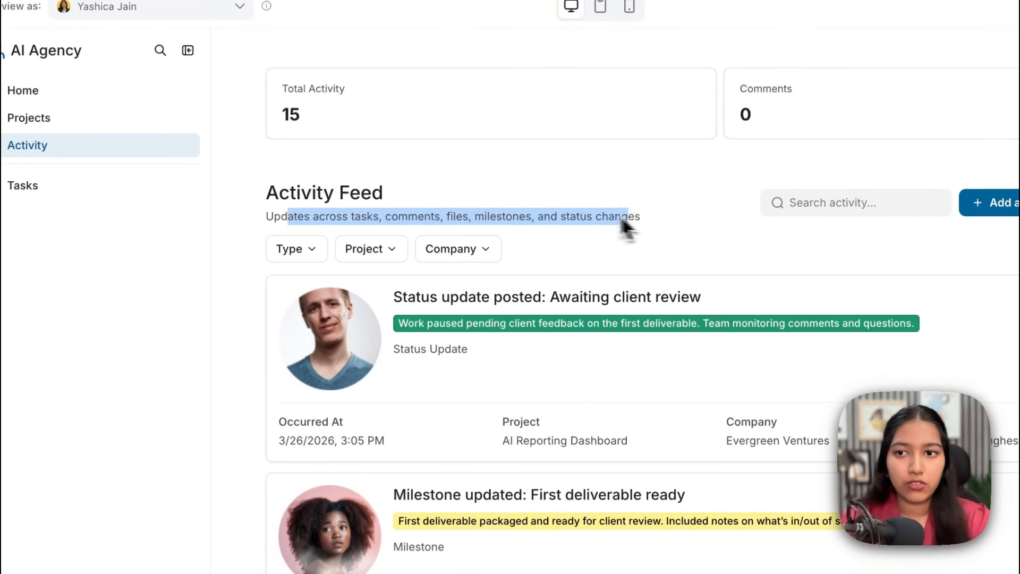
scroll(394, 333, "down", 6)
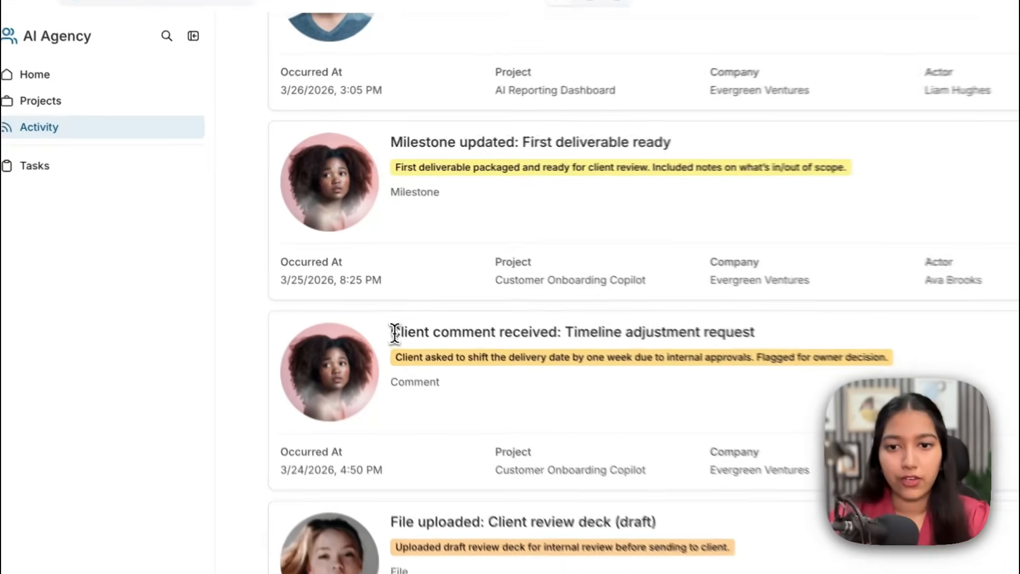
left_click_drag(394, 333, 586, 336)
scroll(586, 337, "down", 5)
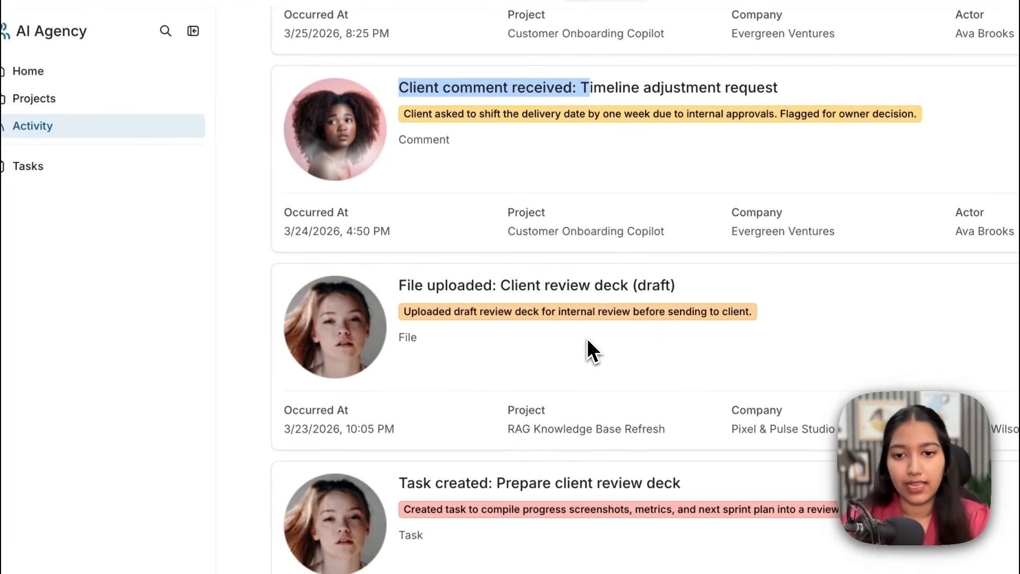
scroll(588, 340, "down", 5)
scroll(587, 340, "down", 4)
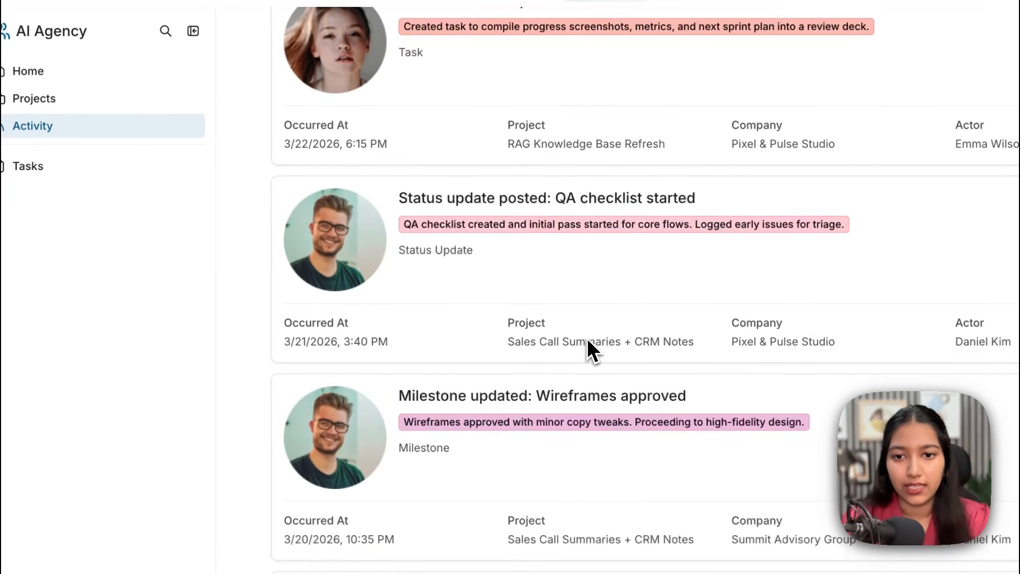
Step: On the tasks page, move "Collect brand assets + access" to In Review and "Draft milestone plan + timeline" to In Progress
left_click(48, 166)
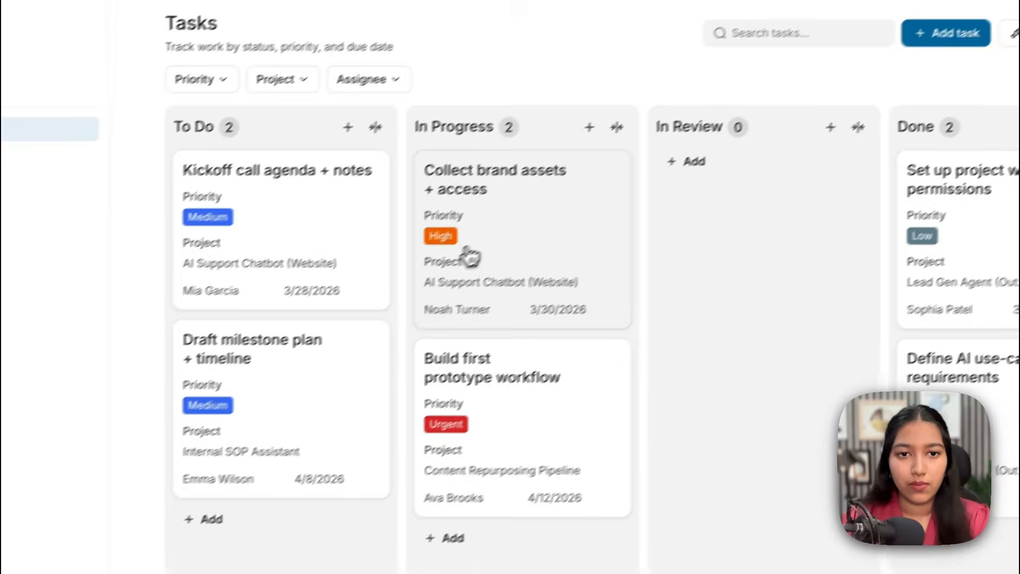
left_click_drag(346, 327, 583, 307)
left_click_drag(267, 409, 514, 401)
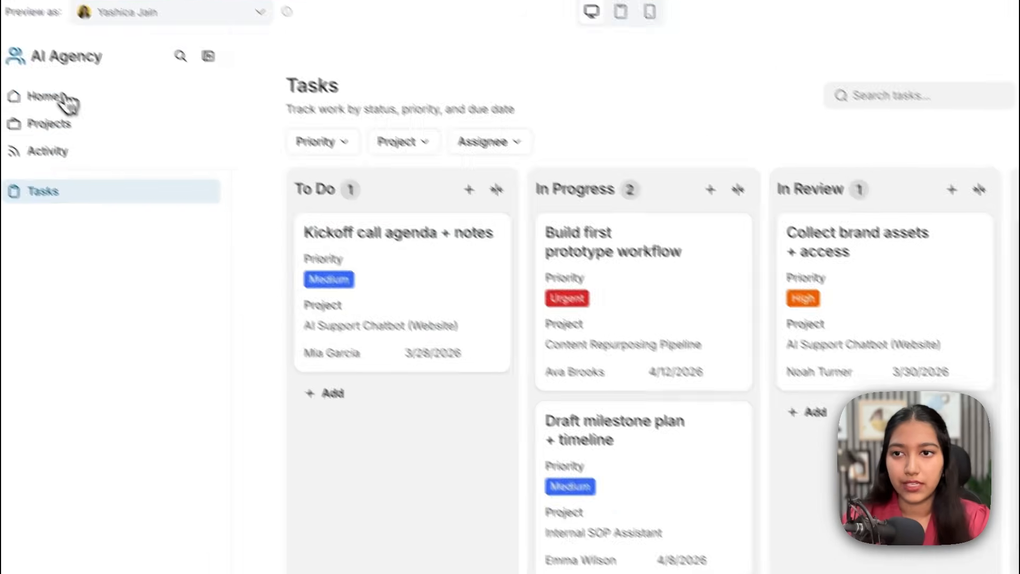
Step: Start a new record on the projects page with the project name "Customer Support AI Agent" and the status Discovery
left_click(59, 123)
left_click(839, 234)
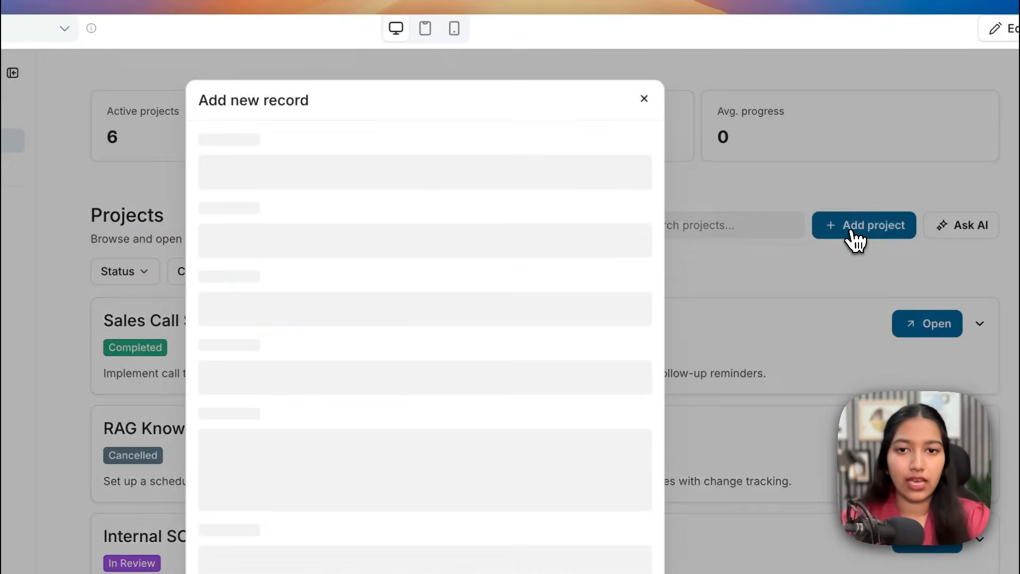
left_click(247, 164)
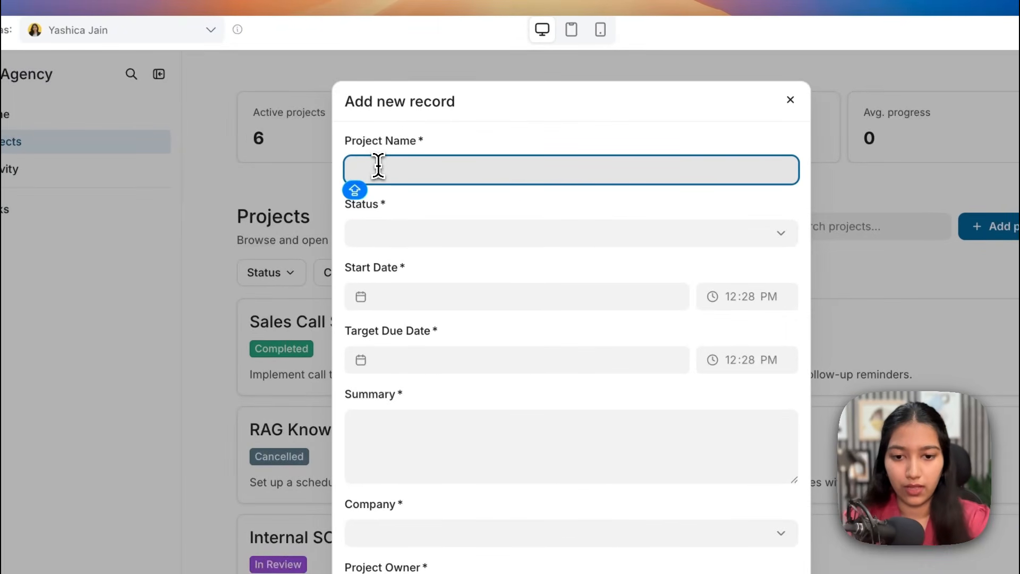
type("Customer Supp")
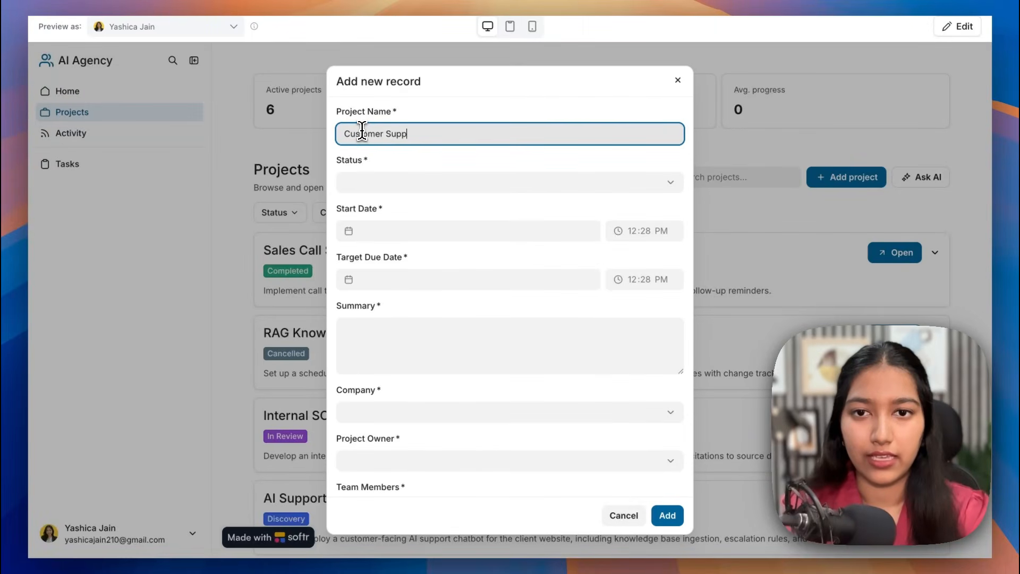
type("ort AI Agent")
left_click(362, 182)
left_click(378, 276)
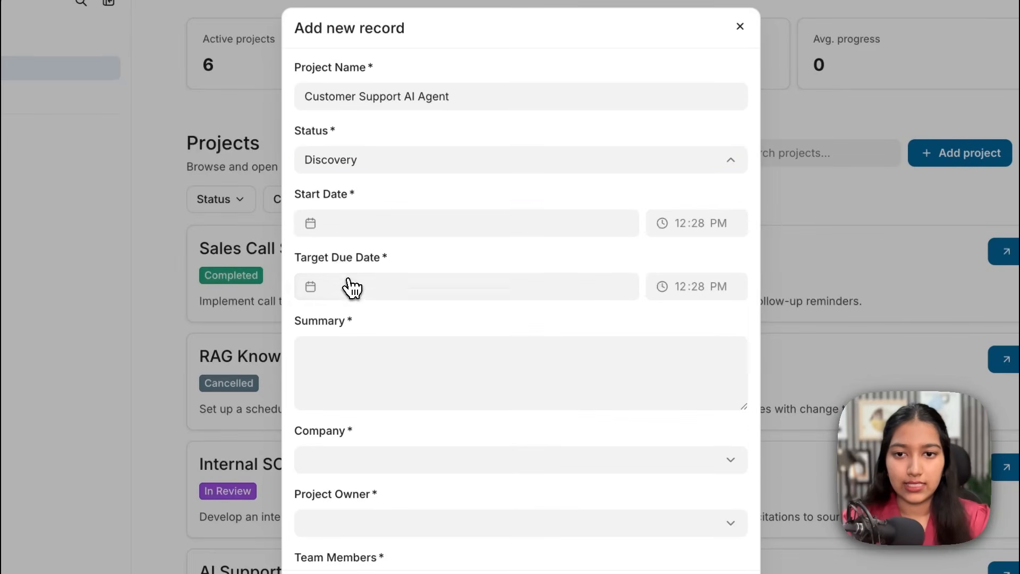
Step: Set the new project's start date to 03/26/2026 and its target due date to 04/08/2026
left_click(417, 221)
left_click(454, 408)
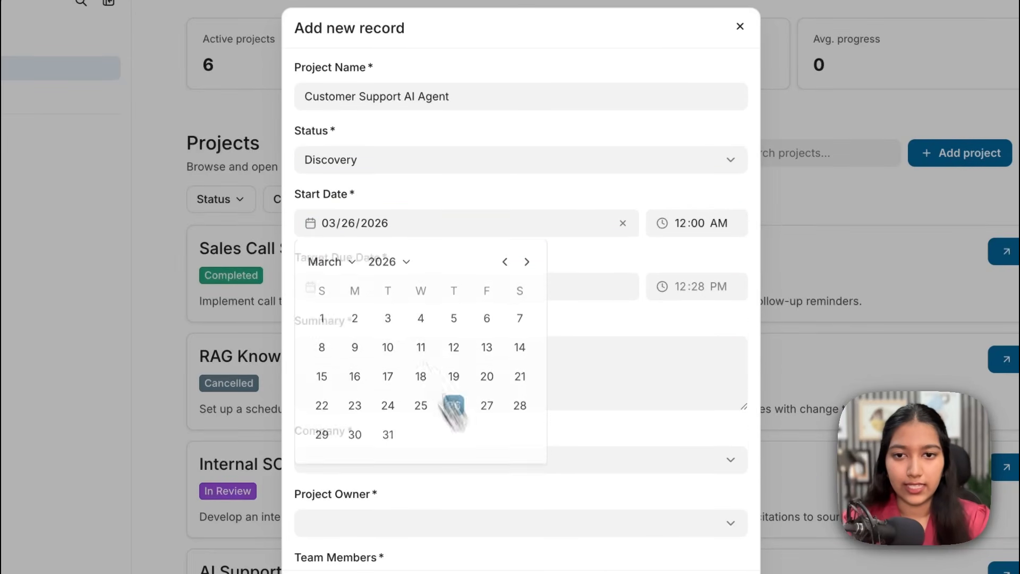
left_click(393, 291)
left_click(527, 326)
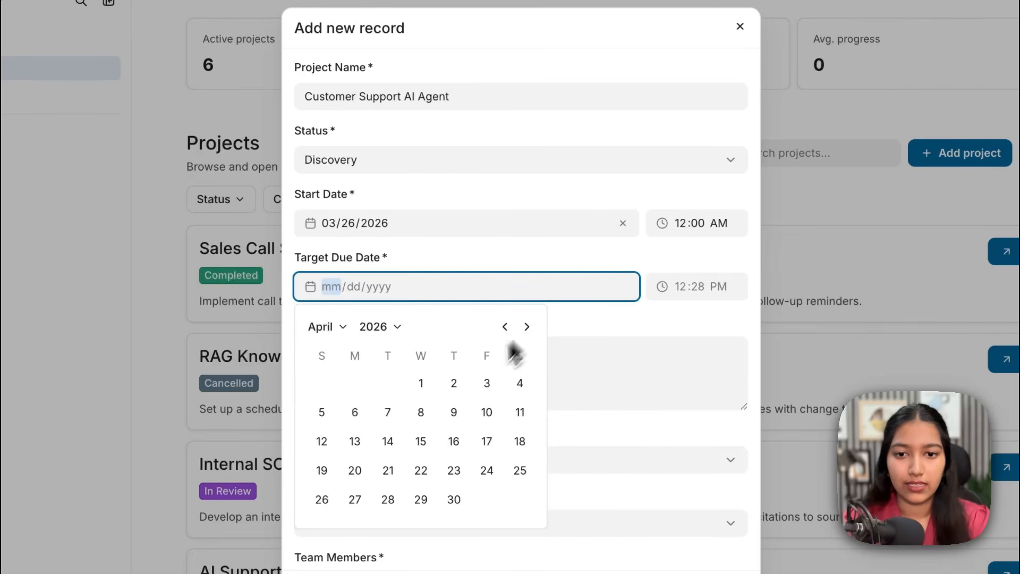
left_click(421, 413)
Step: Add a summary describing a website-based AI Agent that helps customers find products, answers queries and escalates issues, and set the company to Evergreen Ventures
scroll(462, 342, "down", 1)
left_click(384, 319)
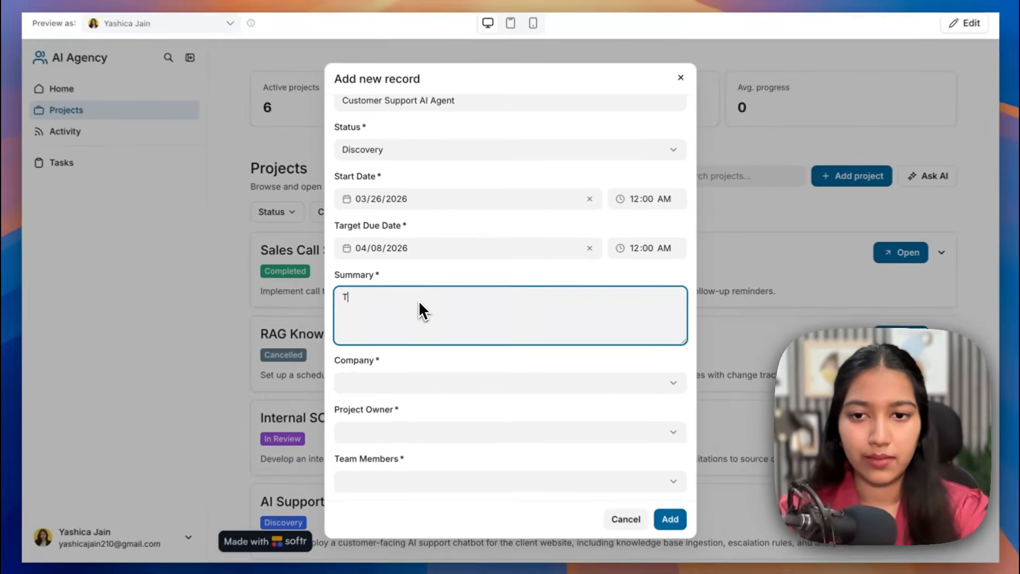
type("This is a website-based AI Agent that helps customers find new products, helps answer their queries, escalates issues, and overall enhances the customer's experience with us.")
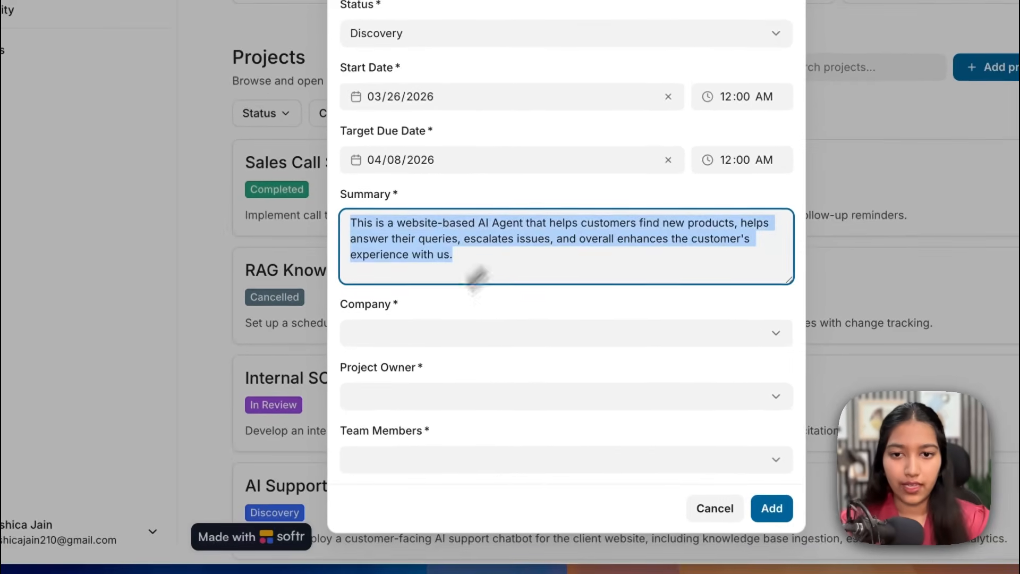
left_click(417, 331)
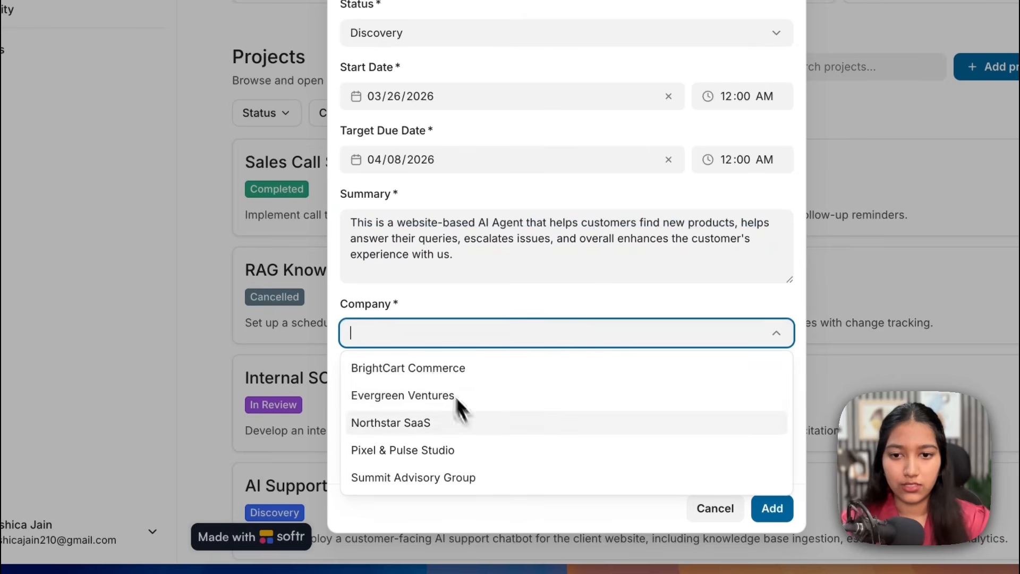
left_click(420, 395)
Step: Assign the project owner and the first two listed team members to the new project, and add the record
left_click(372, 459)
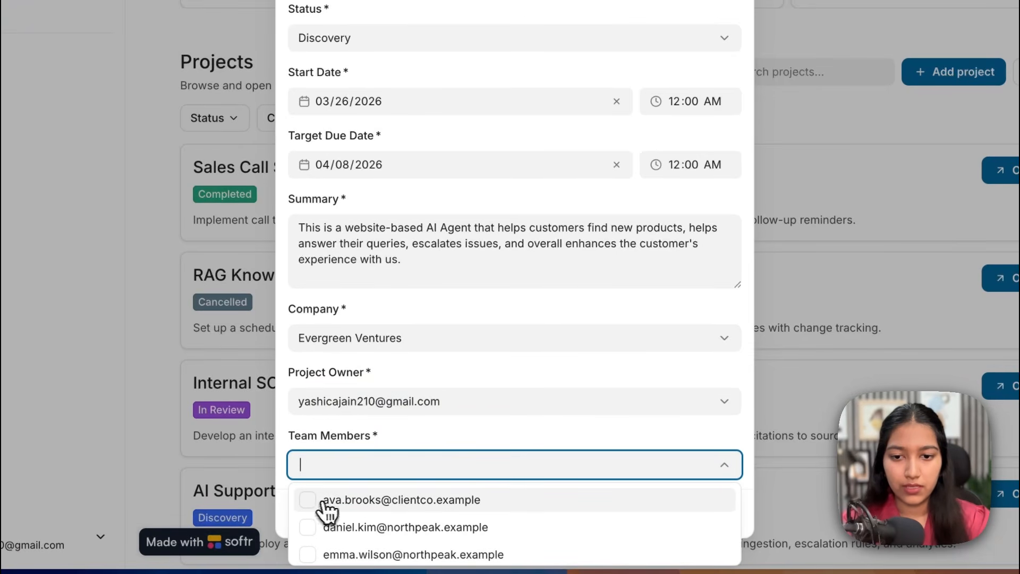
left_click(368, 497)
left_click(314, 529)
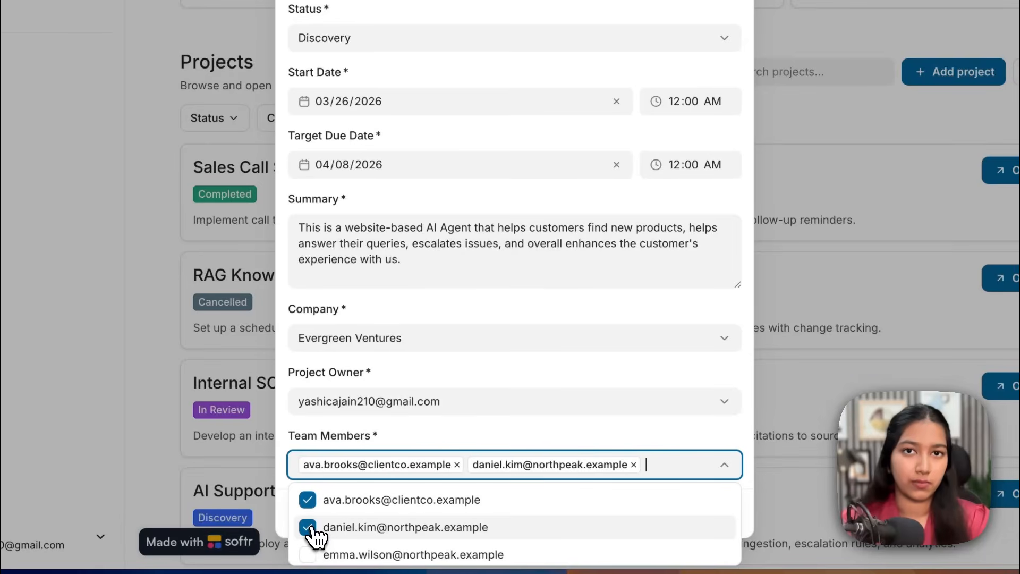
left_click(401, 452)
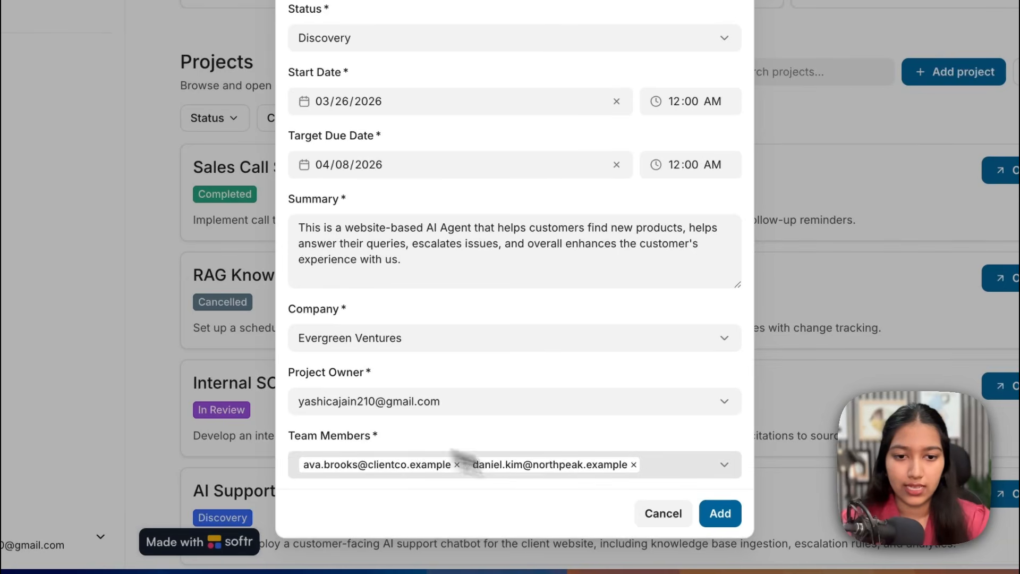
left_click(717, 515)
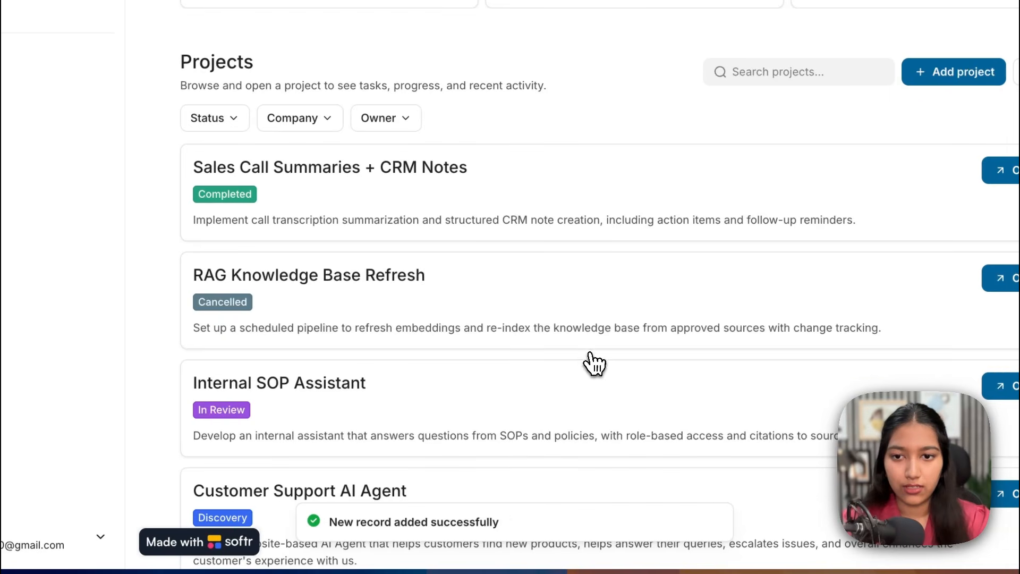
Step: Open the Customer Support AI Agent project, change its status to In Progress and save the update
scroll(407, 385, "down", 5)
left_click(337, 266)
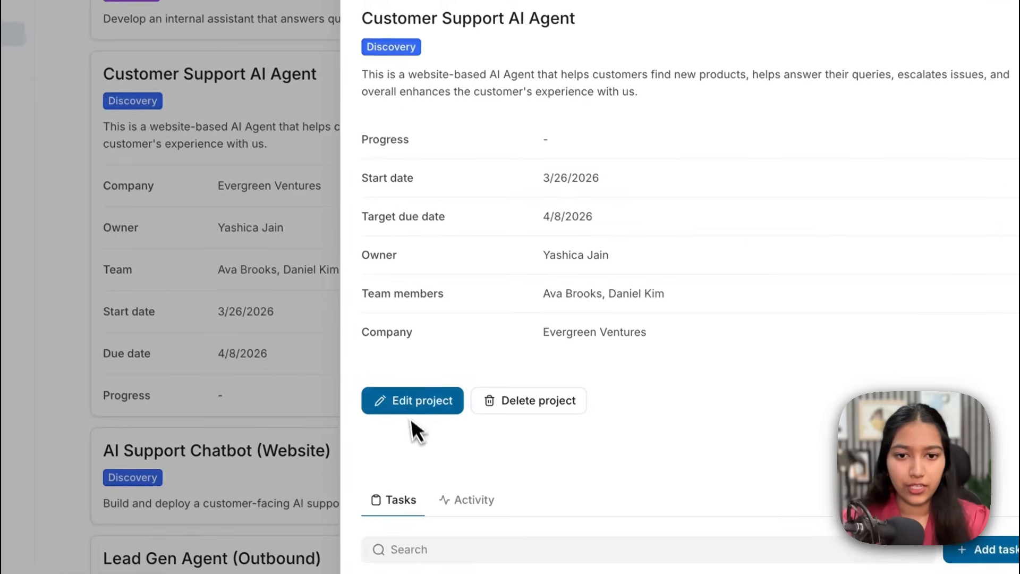
left_click(416, 409)
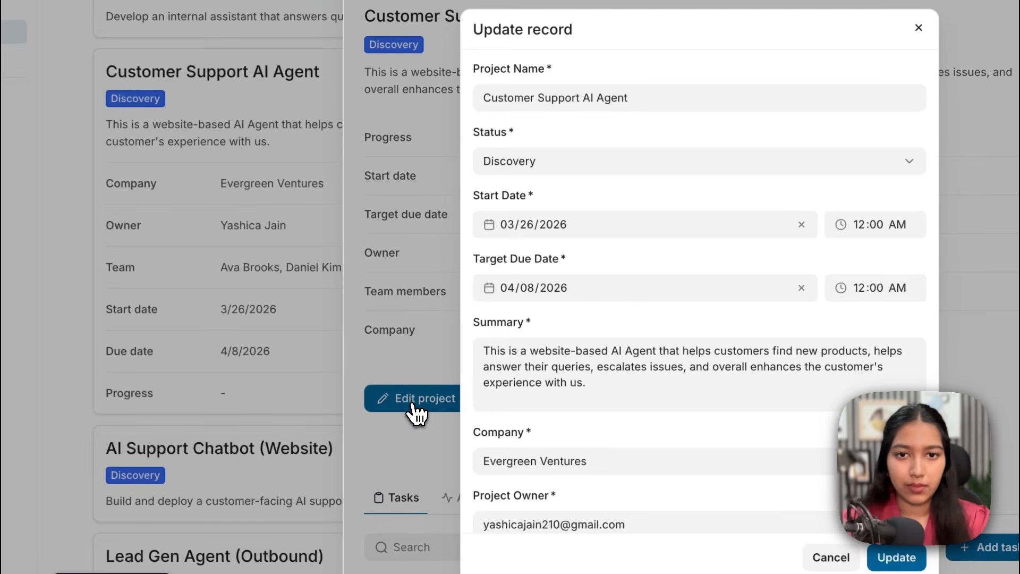
left_click(563, 162)
left_click(520, 304)
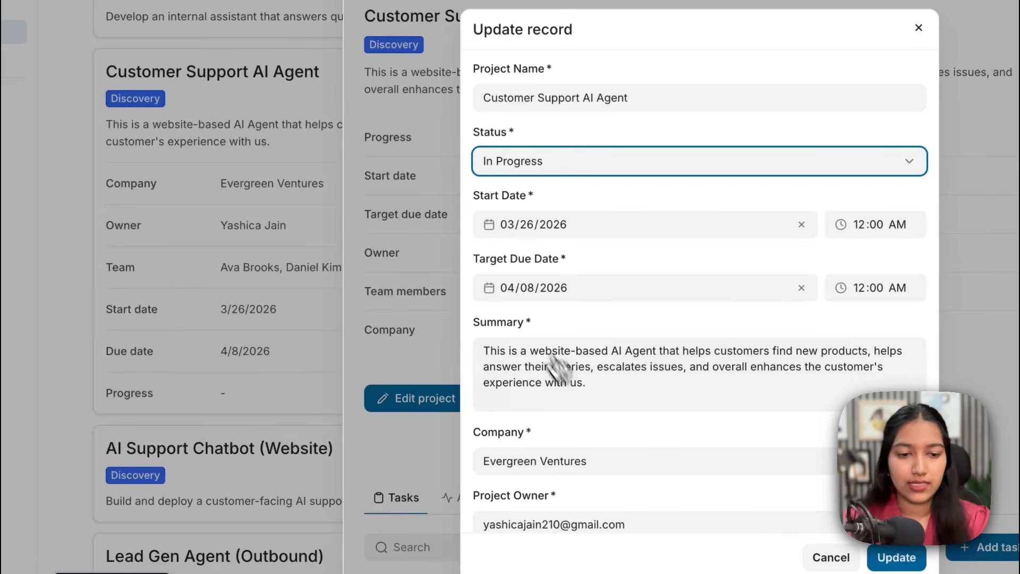
scroll(558, 367, "down", 2)
left_click(863, 534)
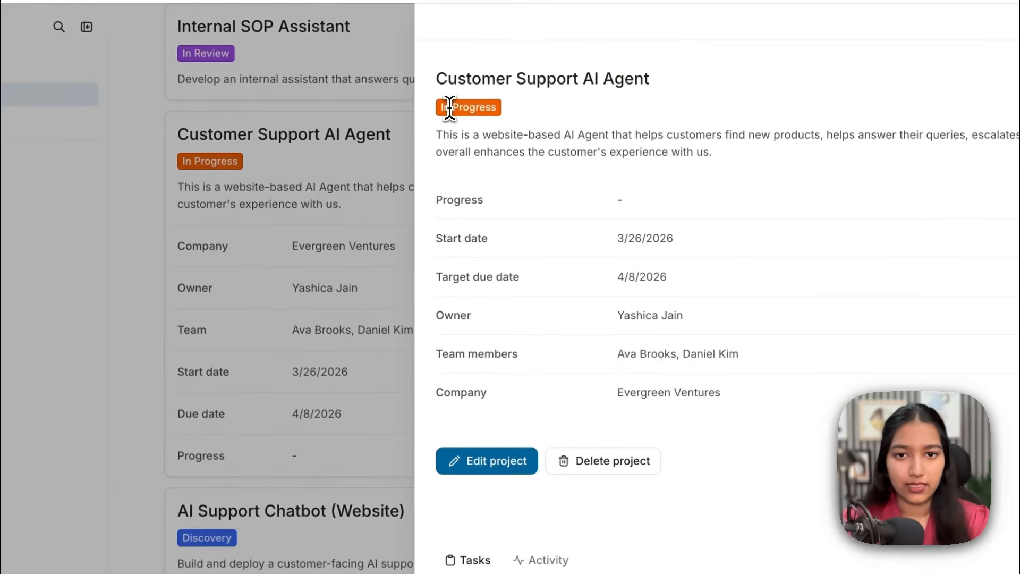
left_click_drag(452, 107, 550, 109)
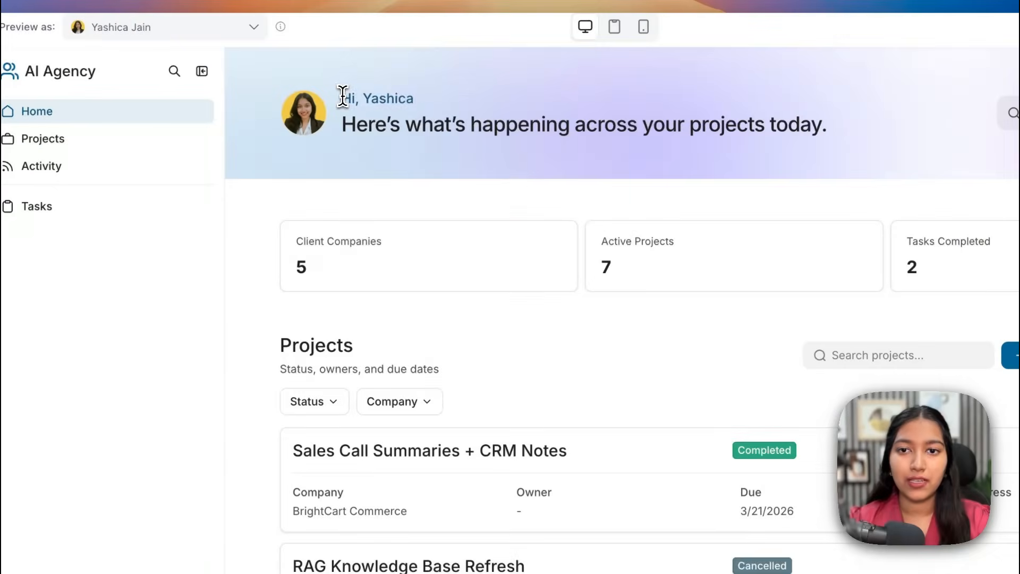
left_click_drag(342, 96, 461, 111)
left_click_drag(535, 135, 611, 142)
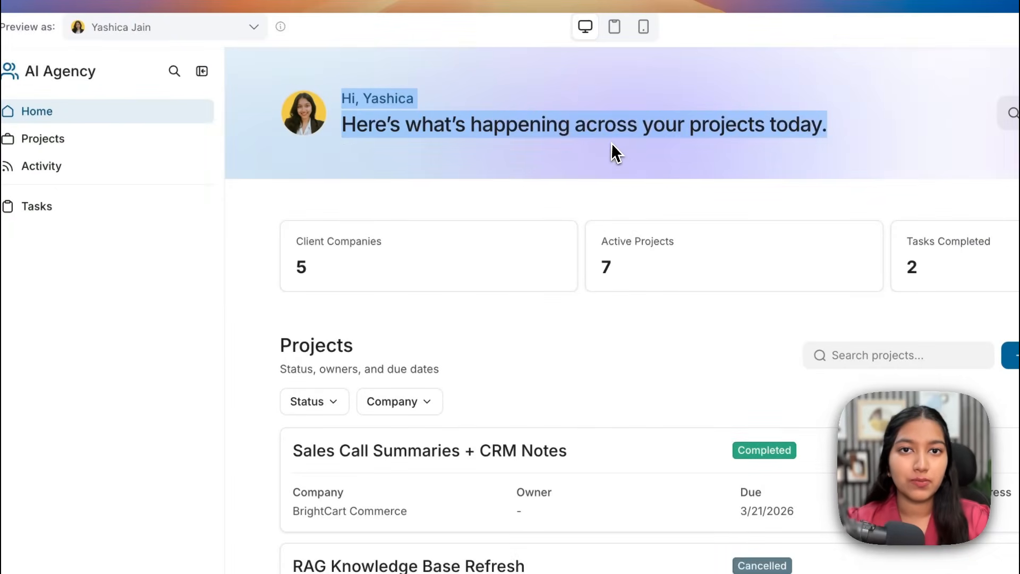
left_click(612, 143)
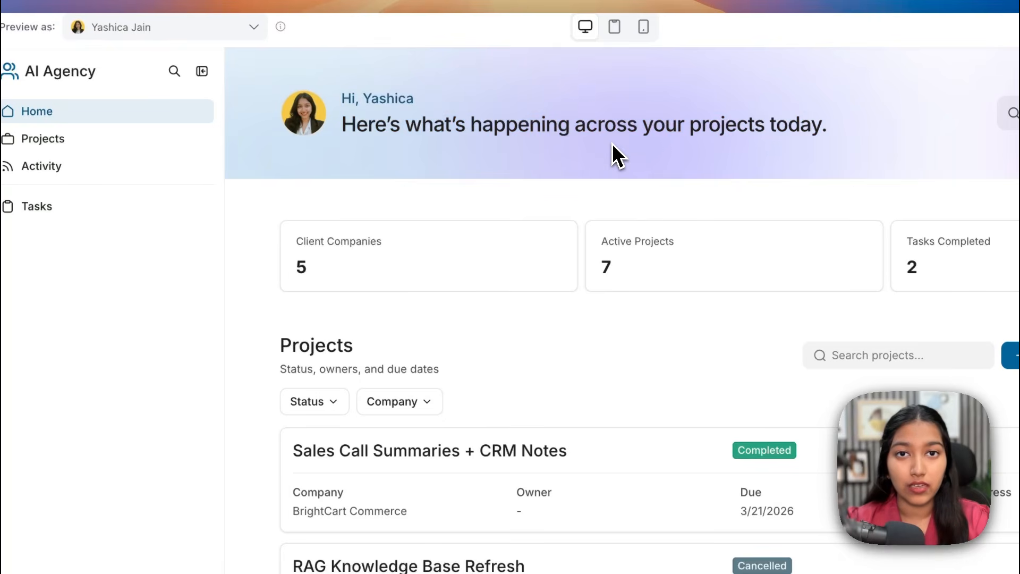
Step: Preview the portal as the first listed Client user and look over the projects and tasks on their home page
left_click(206, 33)
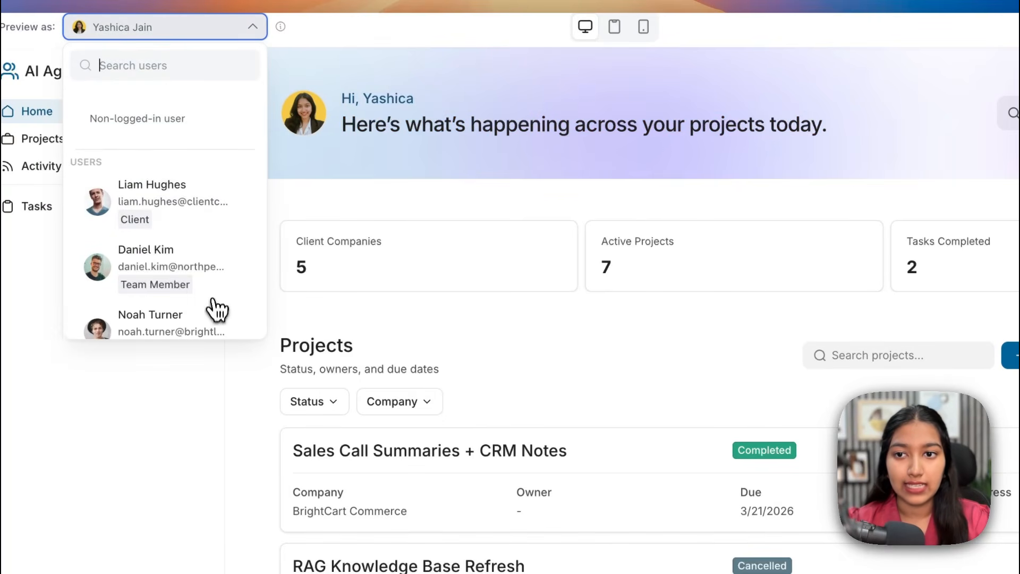
left_click(186, 213)
left_click(706, 432)
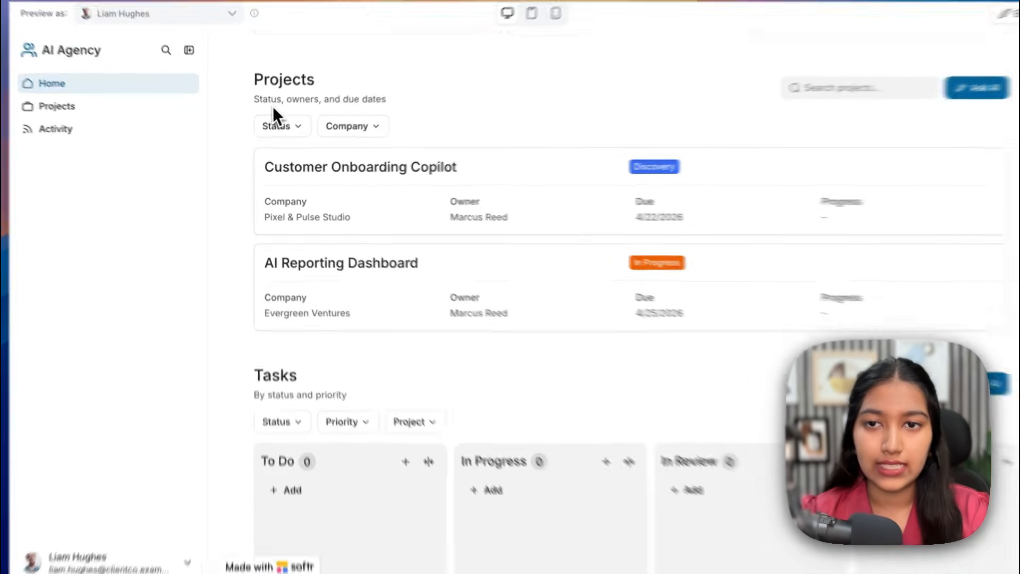
left_click_drag(254, 79, 431, 329)
left_click(555, 434)
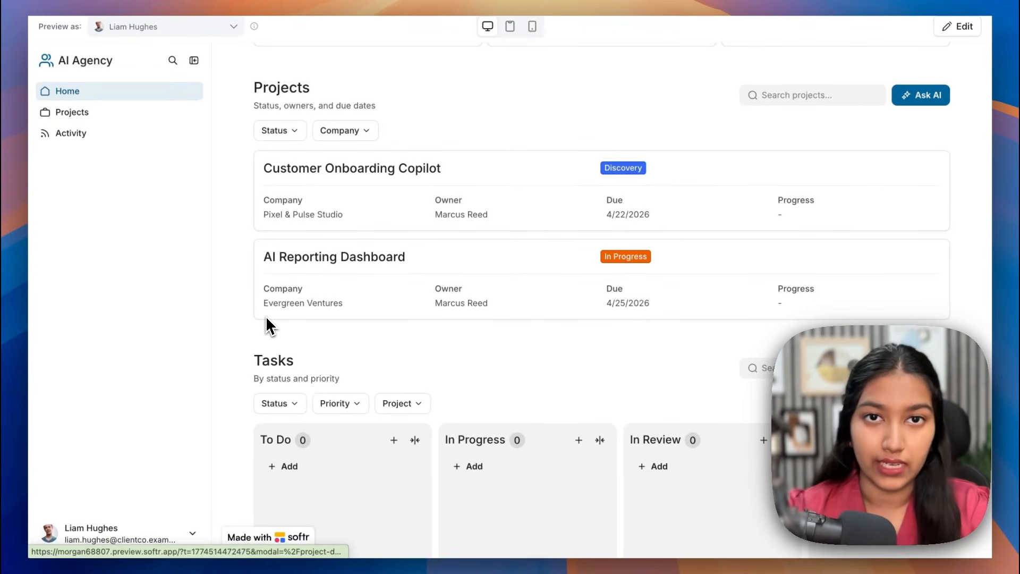
Step: Switch the preview to the first Client user listed after the Owner accounts
left_click(165, 27)
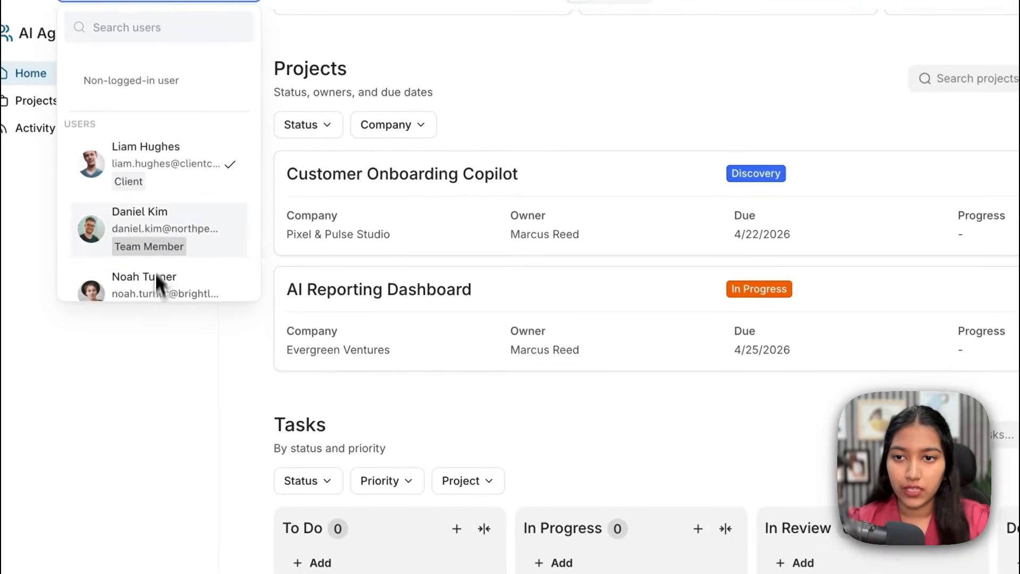
scroll(163, 245, "down", 5)
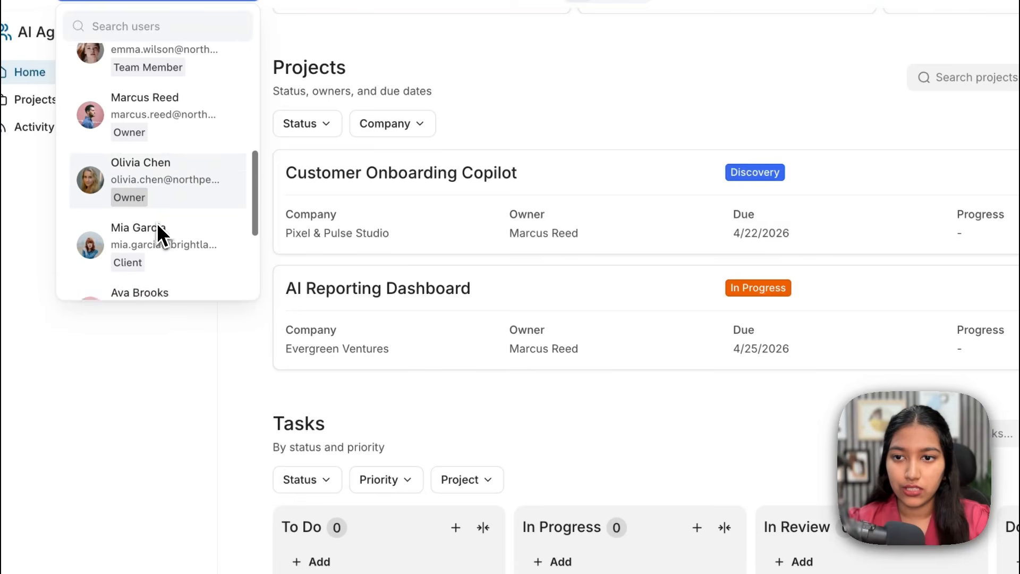
scroll(157, 228, "down", 2)
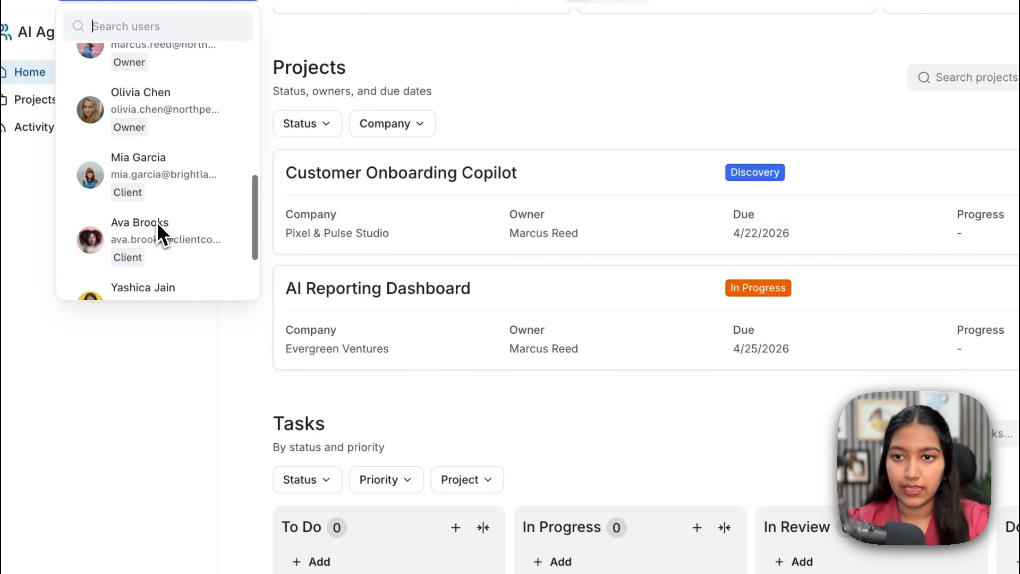
left_click(181, 181)
left_click(709, 377)
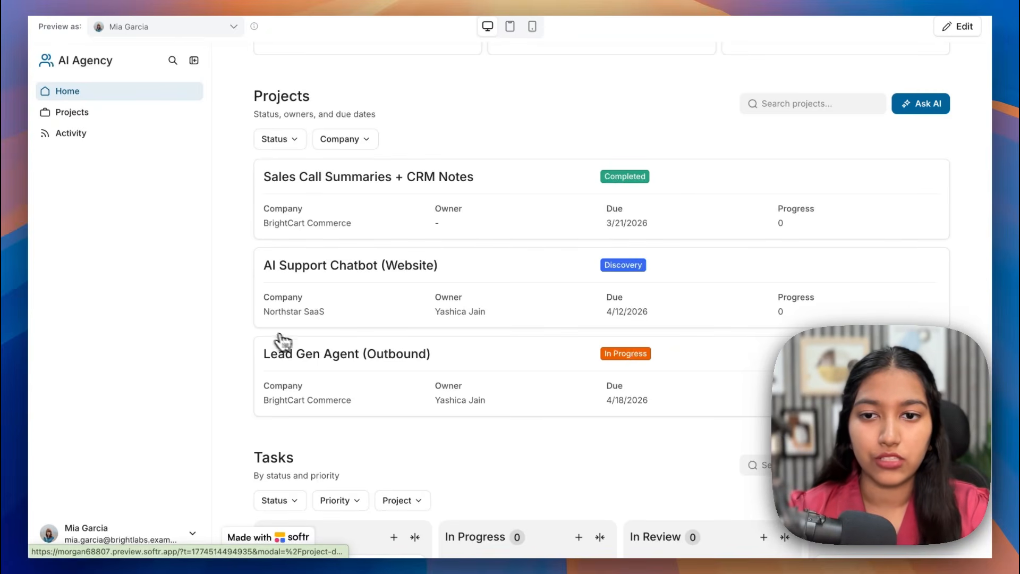
Step: Look through this client's home page projects and every column of the task board, from To Do to Cancelled
scroll(395, 430, "down", 5)
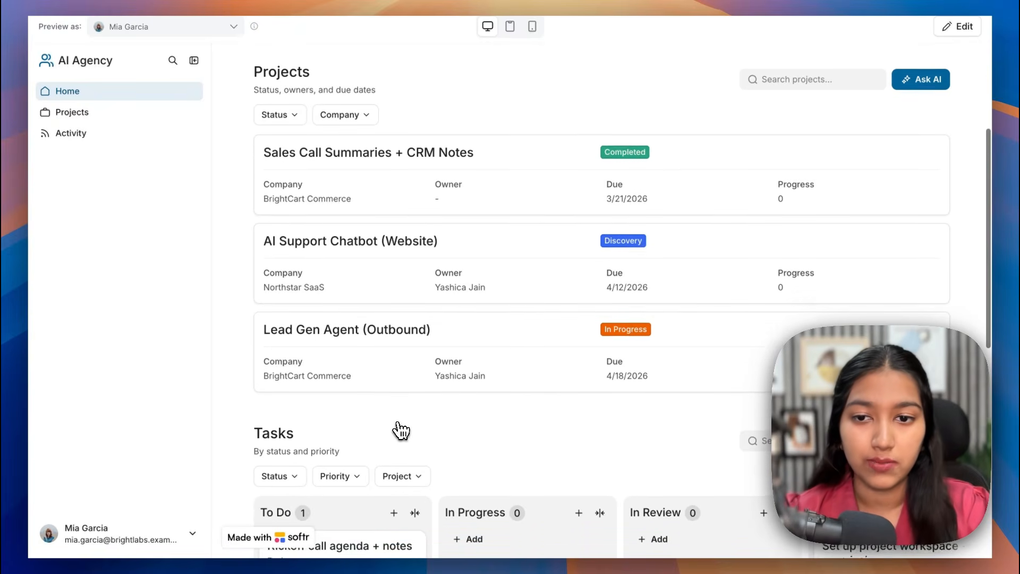
scroll(401, 430, "down", 3)
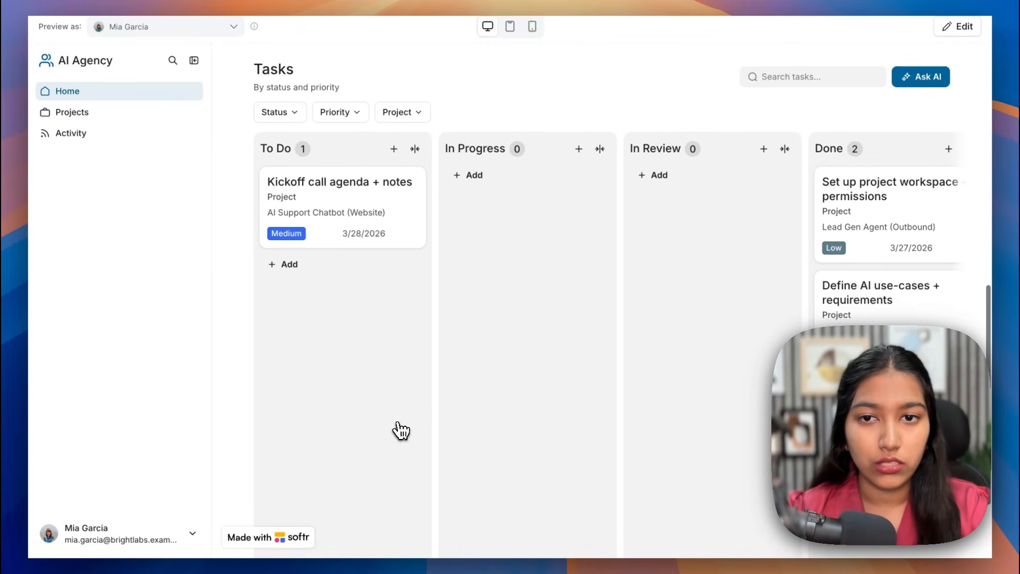
scroll(401, 431, "right", 3)
scroll(398, 429, "right", 3)
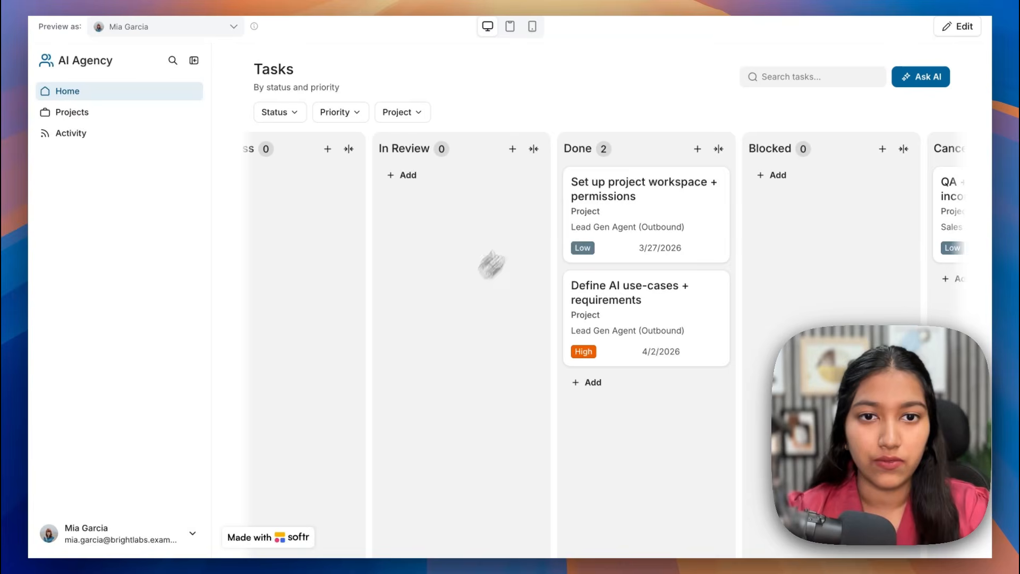
scroll(627, 230, "right", 2)
scroll(629, 232, "left", 5)
scroll(629, 232, "left", 1)
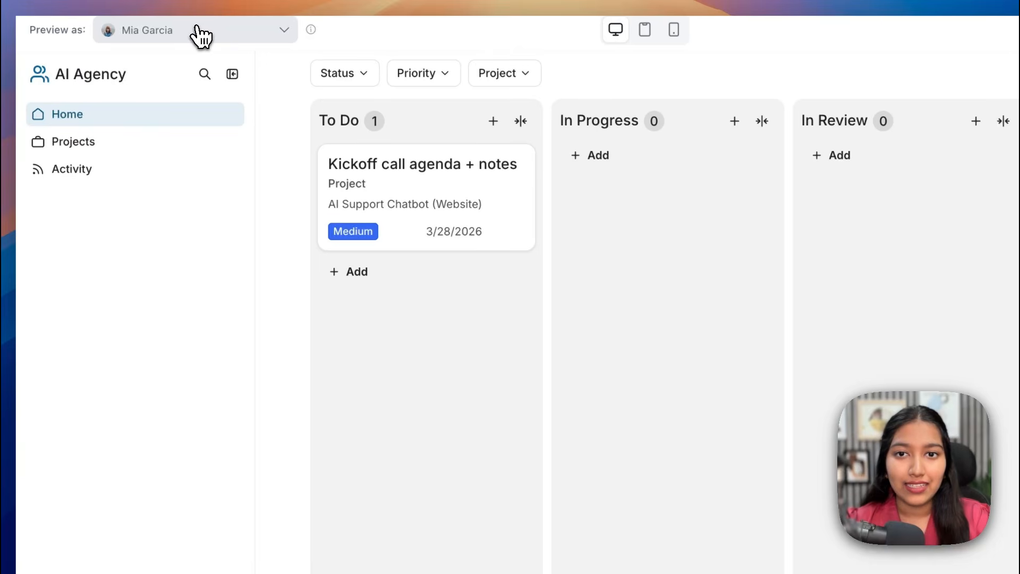
Step: On the projects page, expand Sales Call Summaries + CRM Notes, open its details and view its activity
left_click(197, 35)
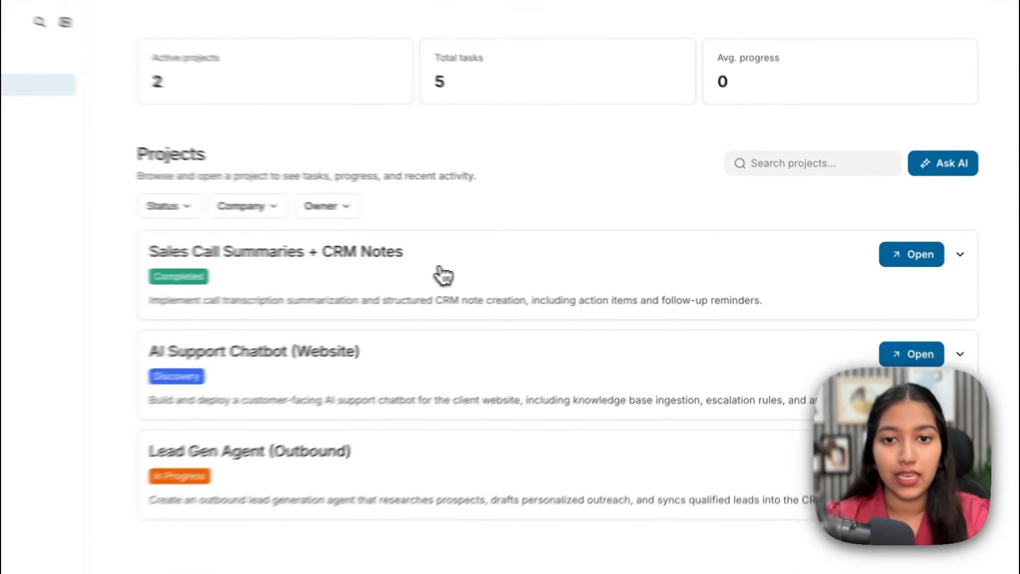
left_click(506, 269)
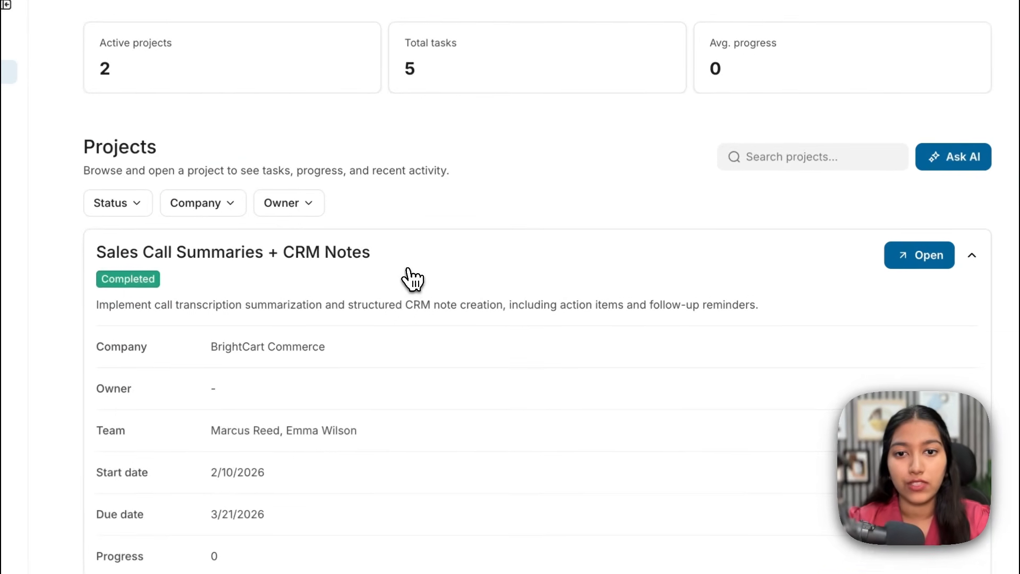
left_click(918, 255)
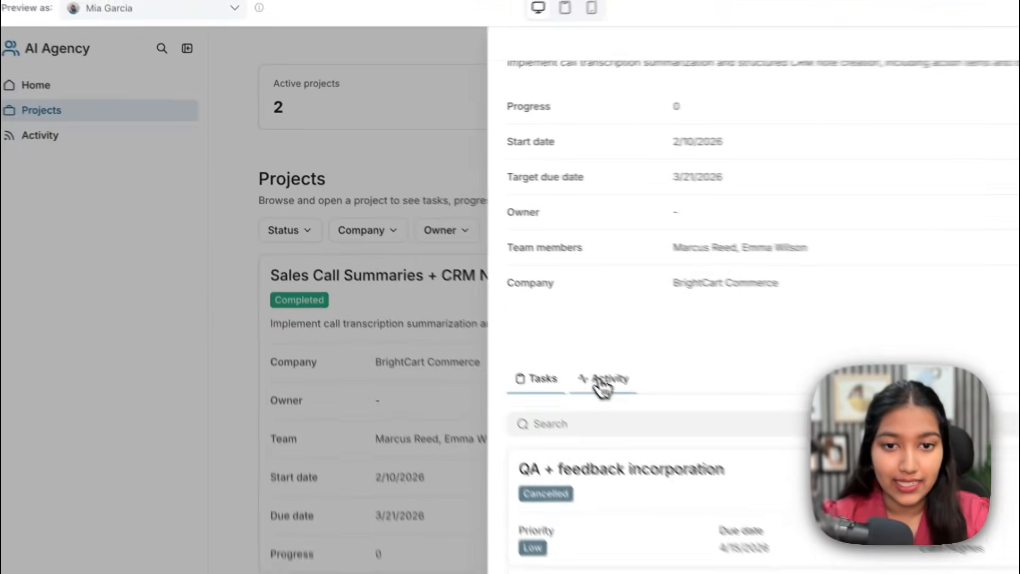
left_click(545, 336)
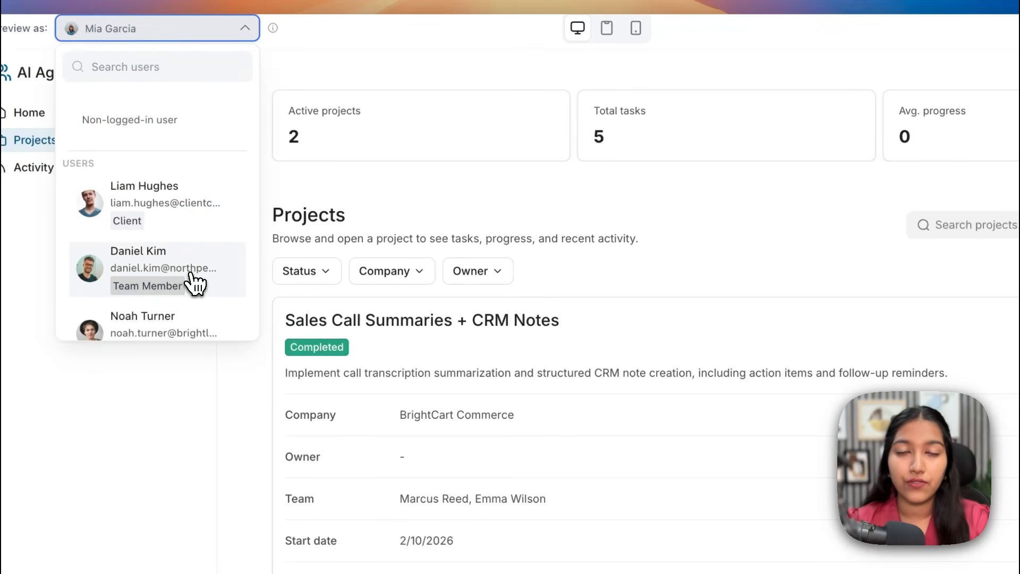
Step: Preview the portal as the first listed Team Member user and look over their home page projects and task board
left_click(196, 281)
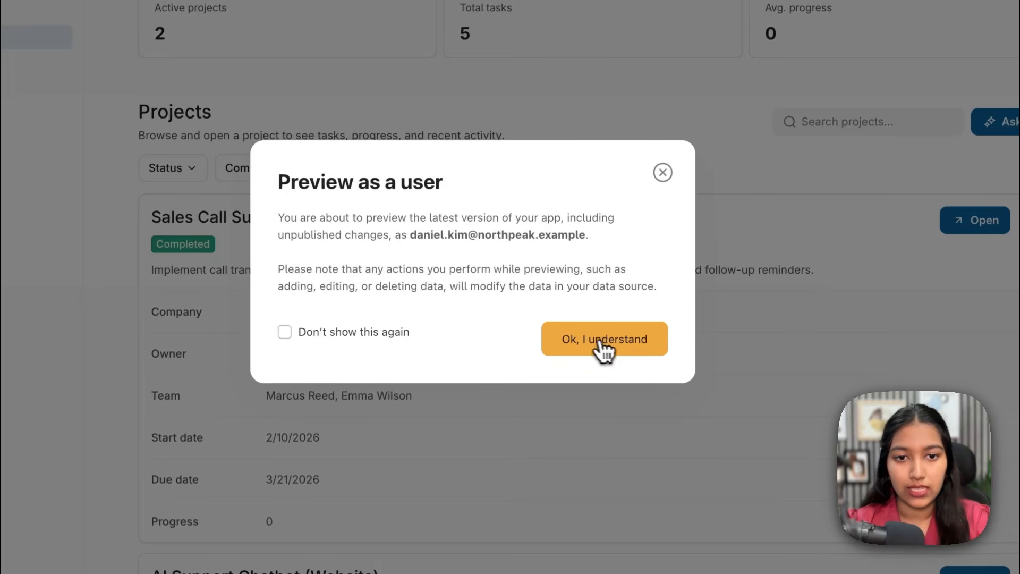
left_click(570, 348)
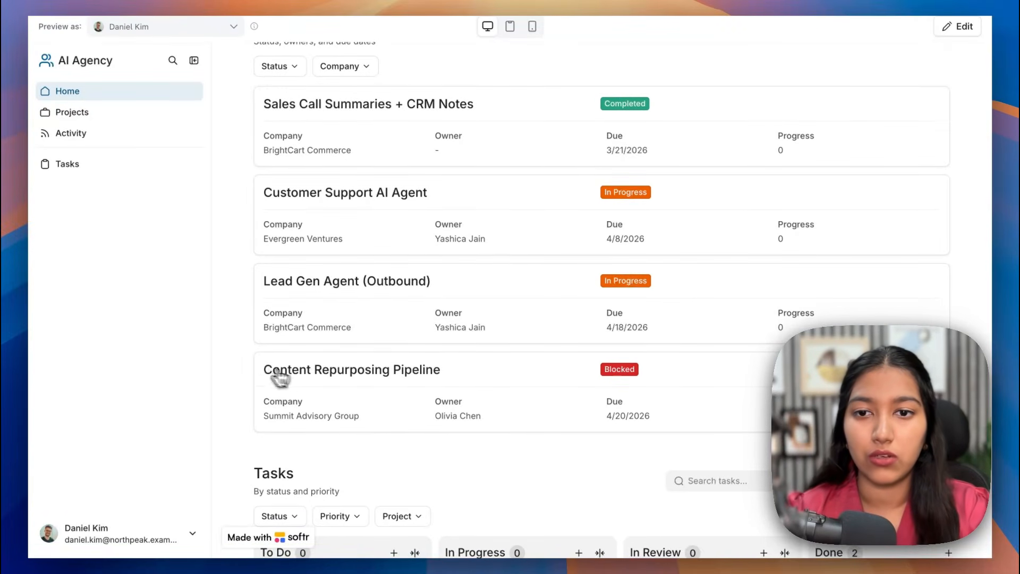
scroll(286, 379, "down", 8)
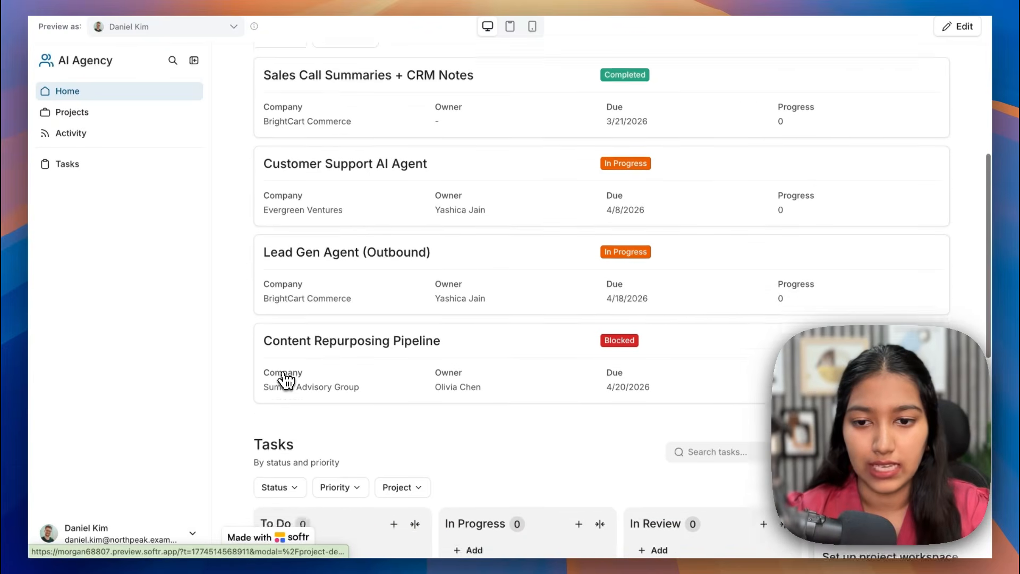
scroll(285, 380, "right", 5)
scroll(286, 379, "right", 3)
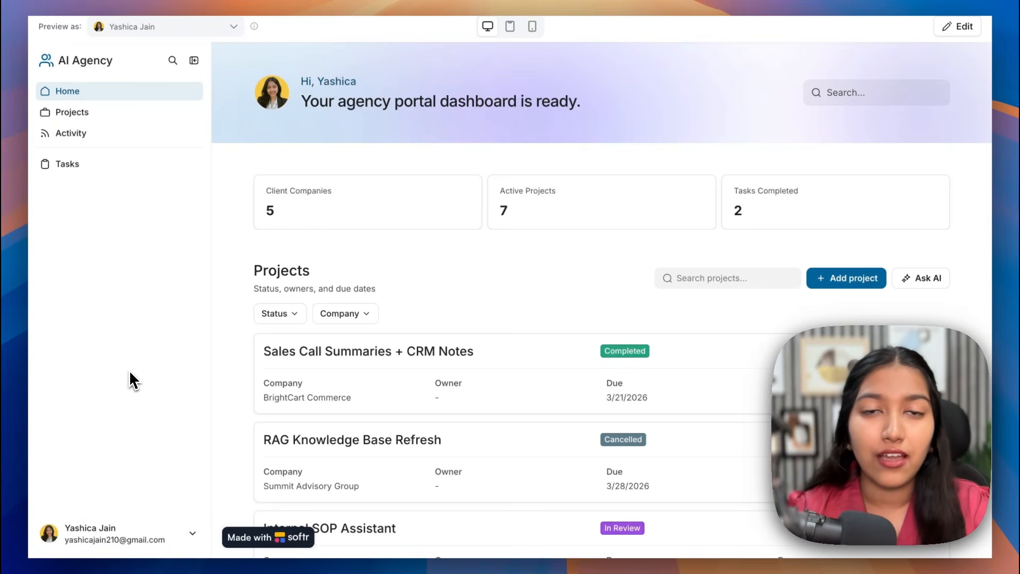
Step: Open the Sales Call Summaries + CRM Notes project from the agency owner's home page and look through its details
left_click(399, 366)
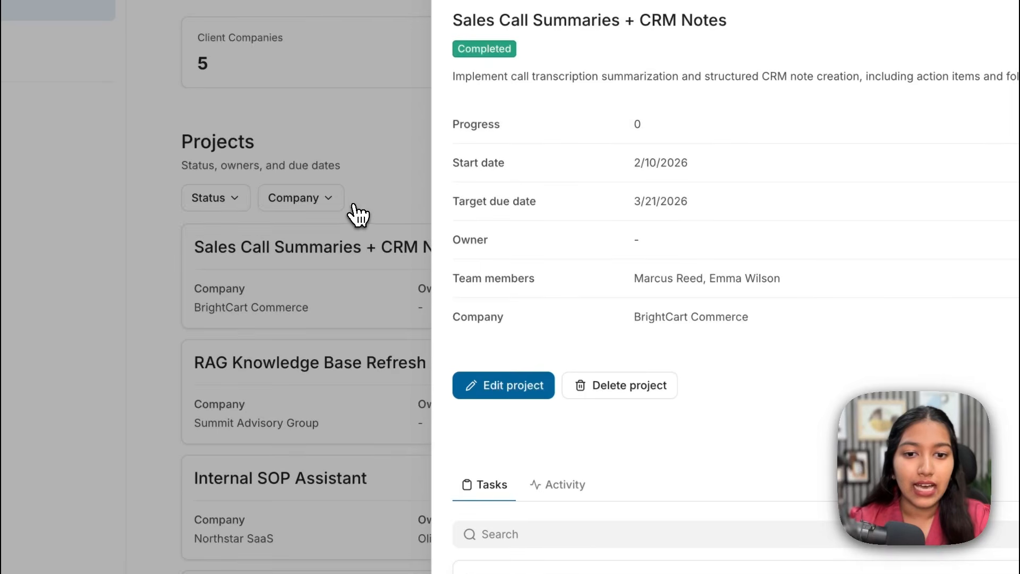
scroll(632, 425, "down", 3)
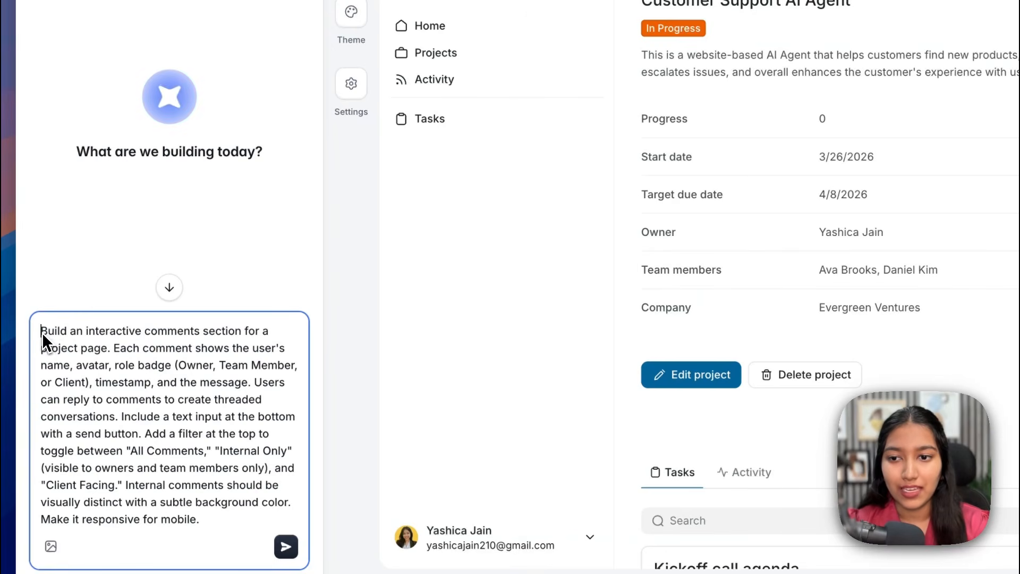
Step: Read through the first part of the drafted comments prompt, covering comment contents, role badges, threaded replies and the text input
left_click_drag(43, 332, 127, 335)
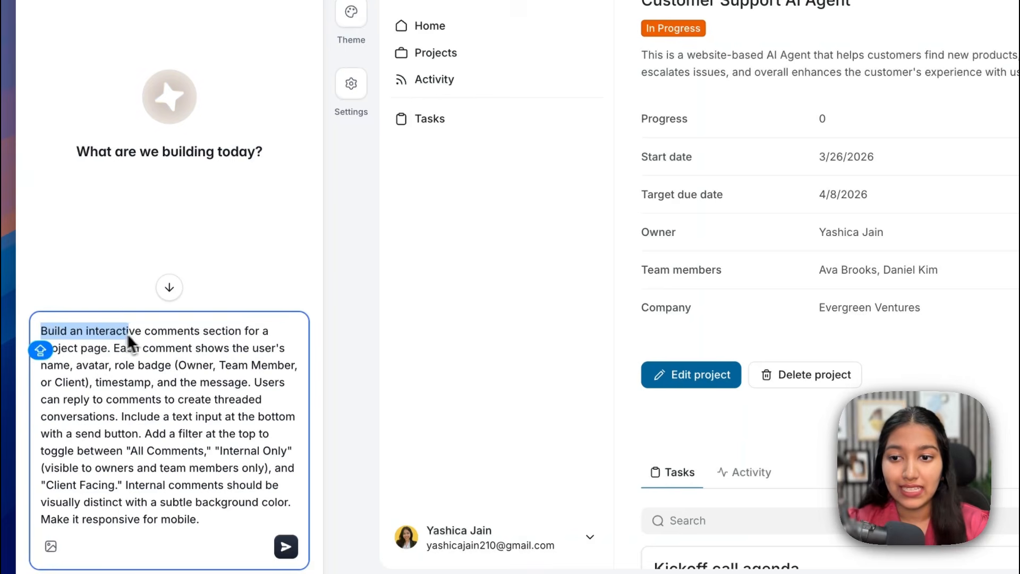
left_click(215, 334)
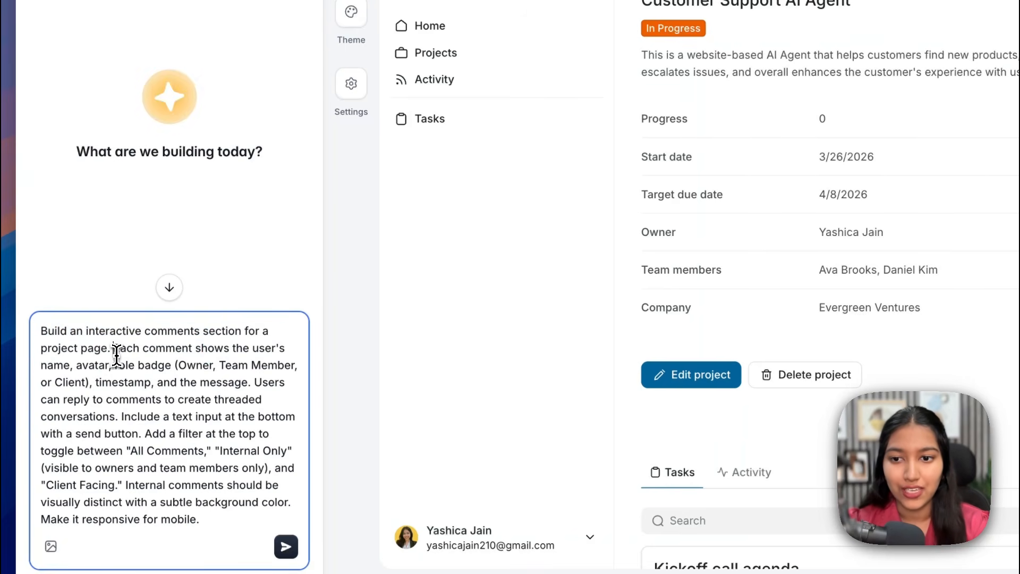
left_click_drag(118, 354, 278, 353)
left_click(224, 382)
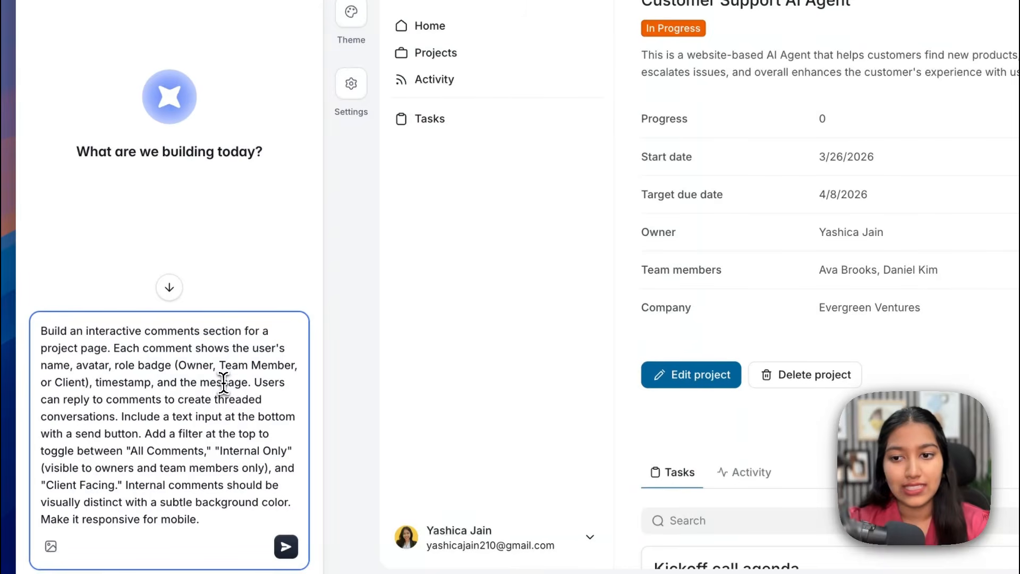
double_click(114, 383)
double_click(221, 383)
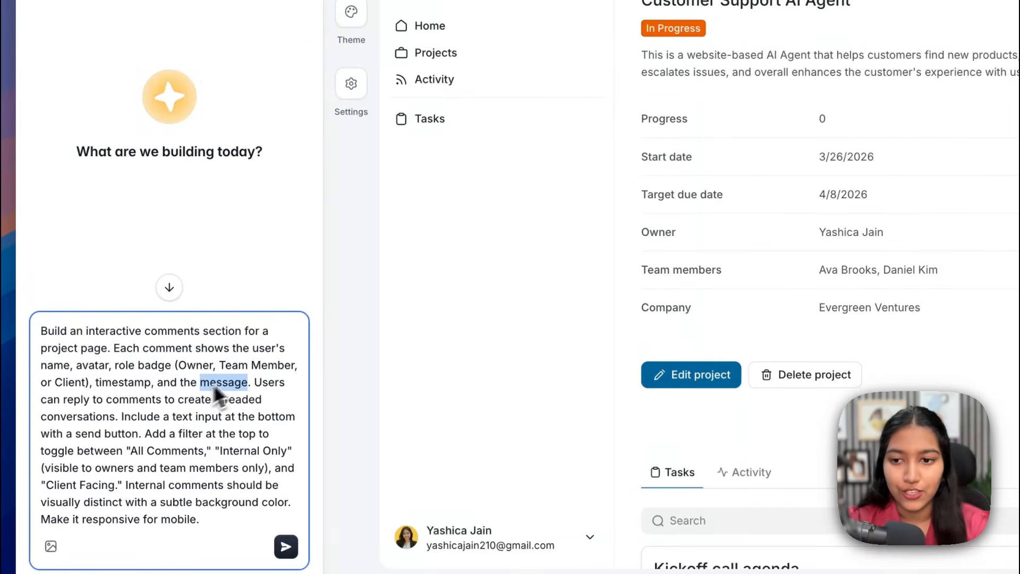
left_click_drag(255, 382, 298, 407)
left_click(133, 420)
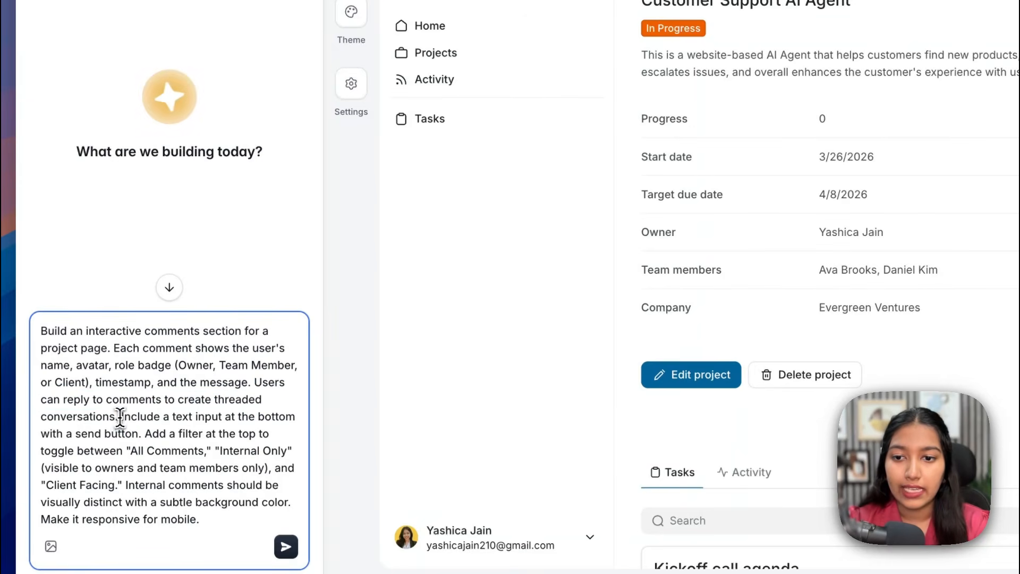
left_click_drag(120, 417, 279, 417)
left_click(278, 417)
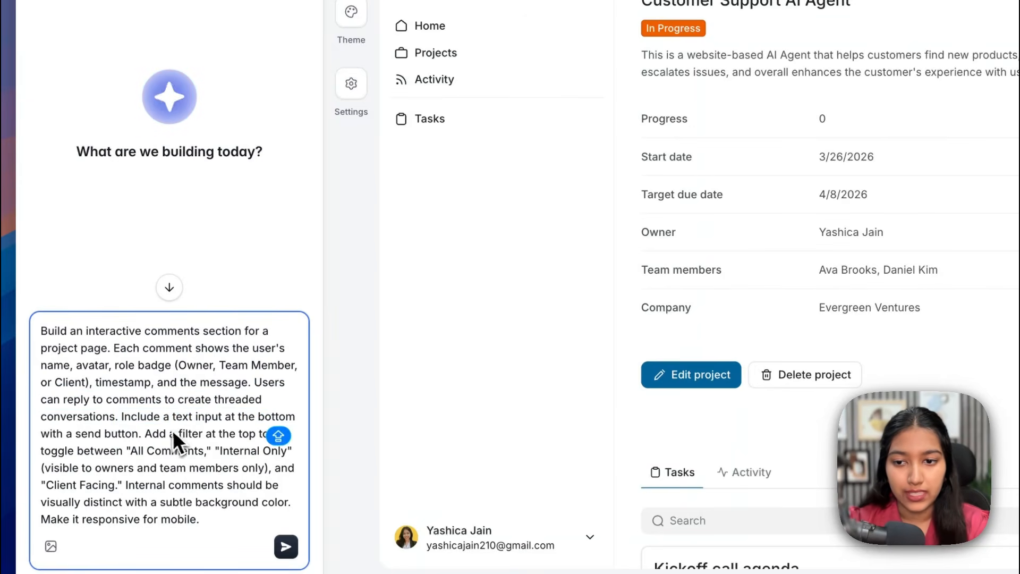
Step: Read the rest of the prompt, covering the comment filter, internal comment styling and mobile responsiveness
left_click_drag(145, 433, 256, 434)
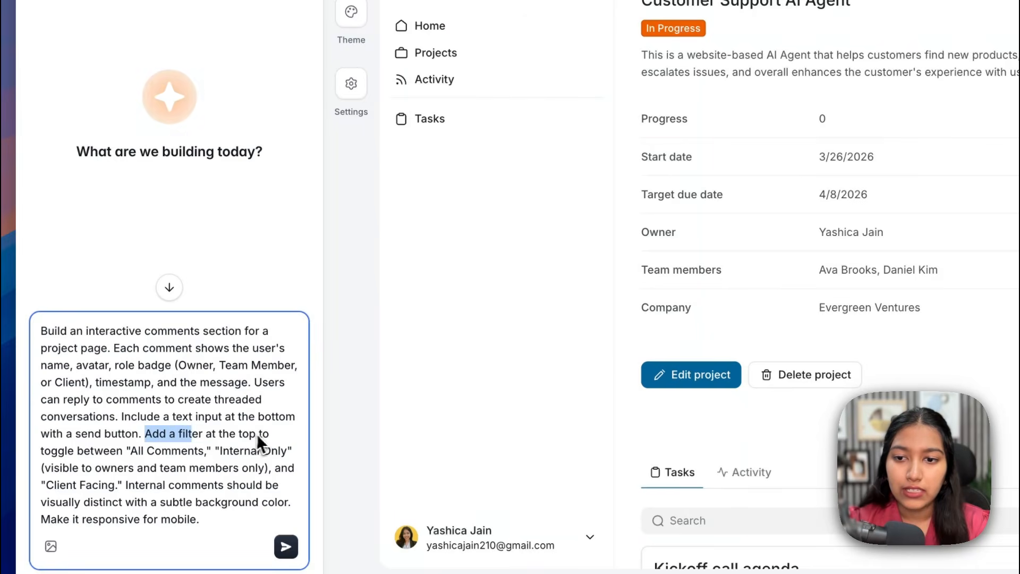
left_click(78, 457)
left_click_drag(126, 455, 286, 473)
left_click(107, 491)
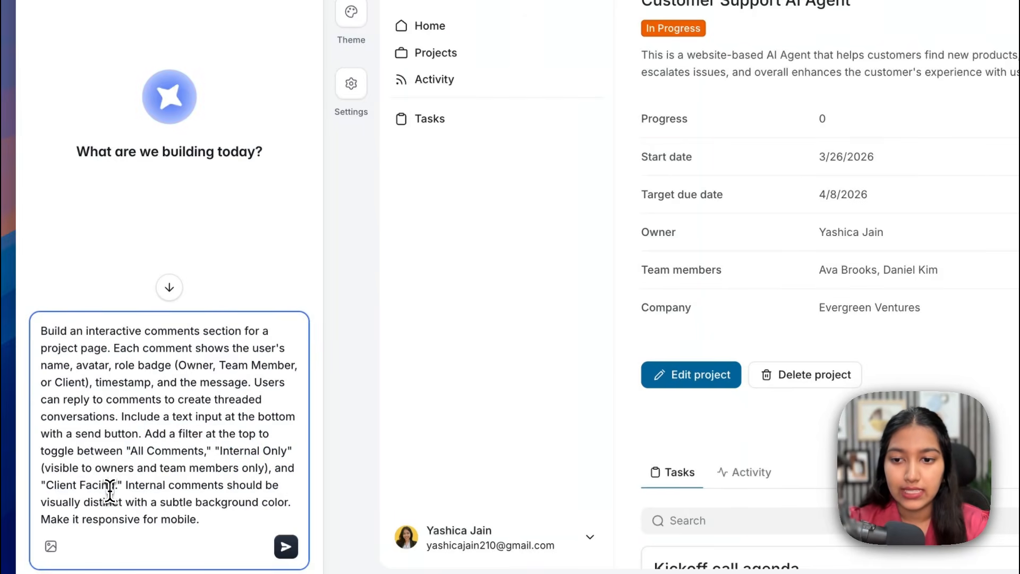
left_click_drag(126, 485, 270, 485)
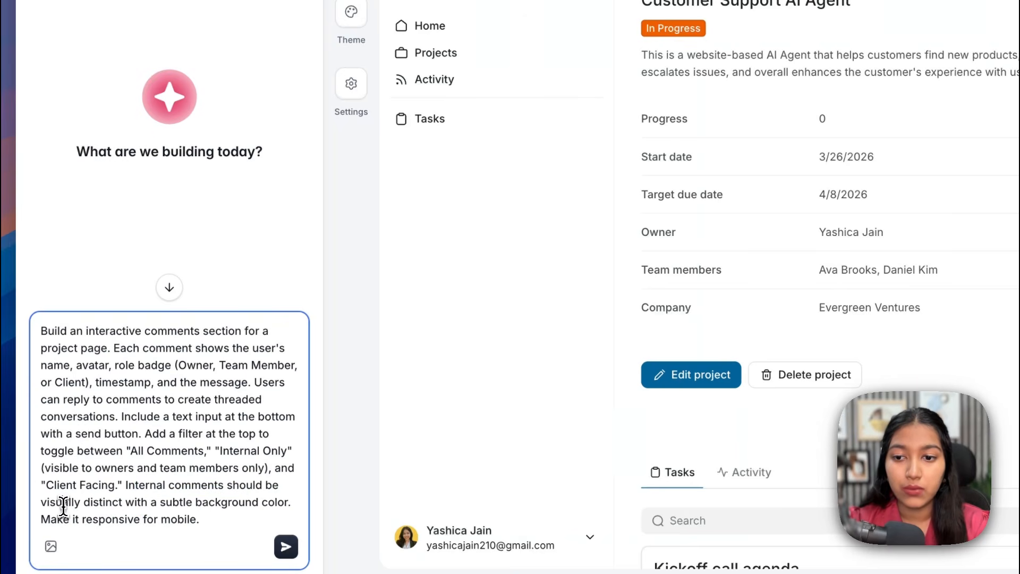
left_click_drag(63, 502, 223, 501)
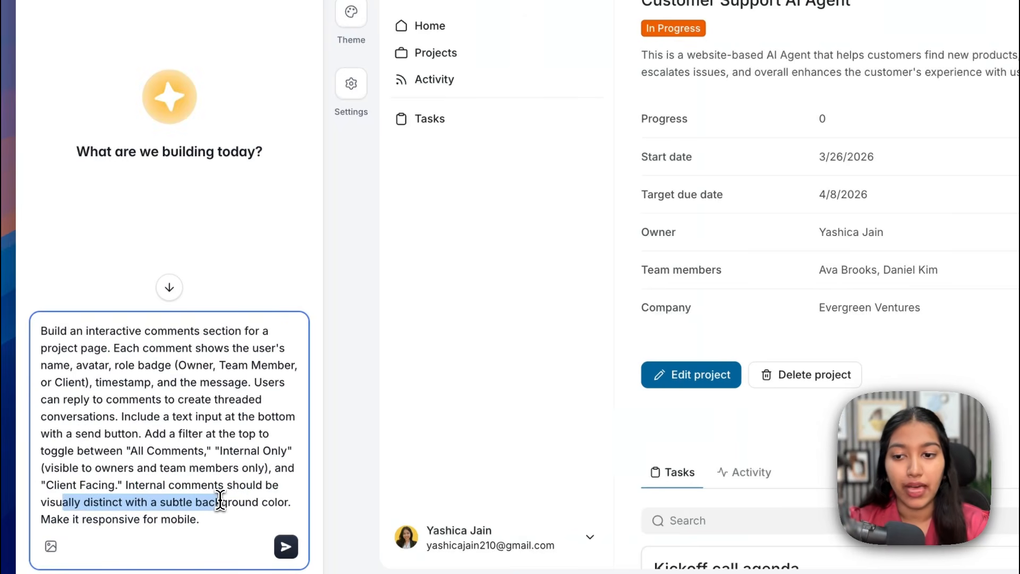
left_click(227, 520)
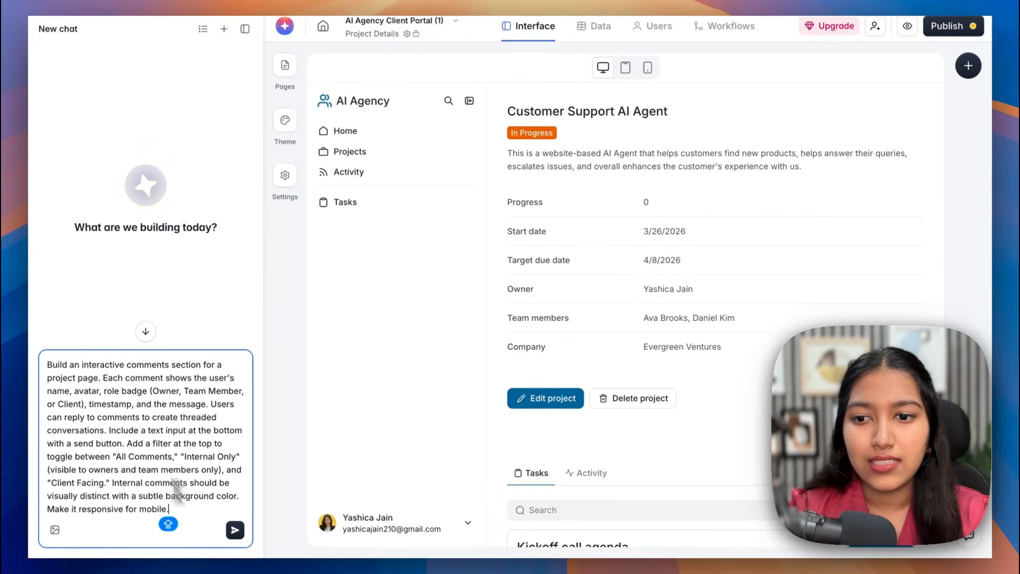
Step: Review the complete comments-section prompt once more from start to end
left_click(118, 384)
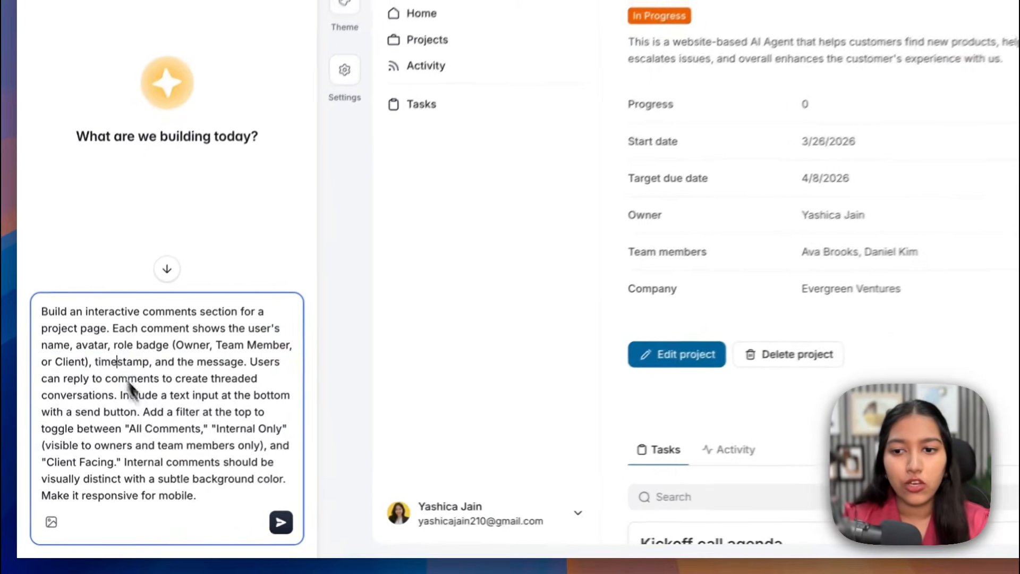
left_click_drag(117, 364, 161, 446)
left_click(161, 446)
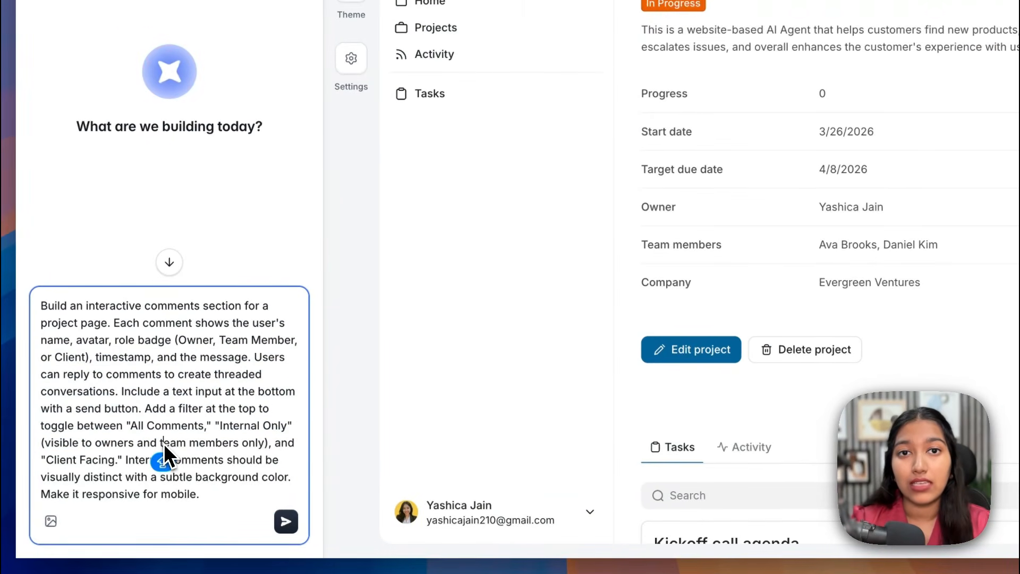
left_click(184, 306)
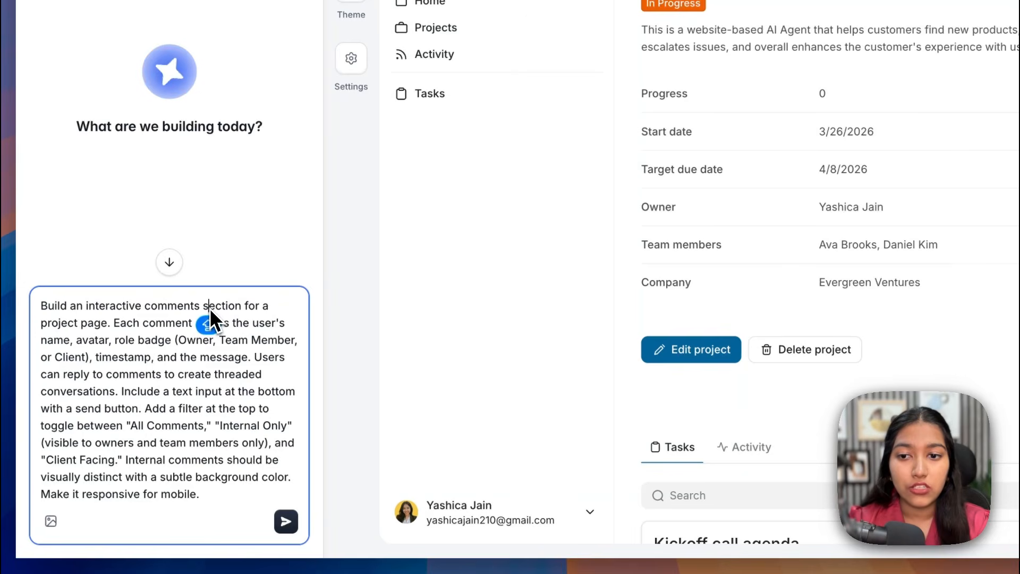
left_click_drag(137, 341, 189, 416)
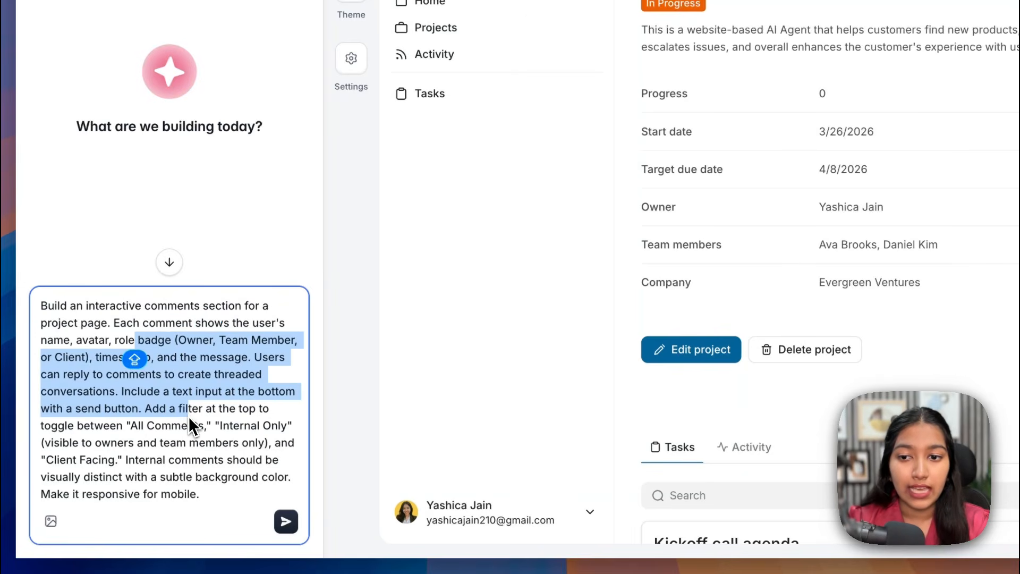
left_click(189, 415)
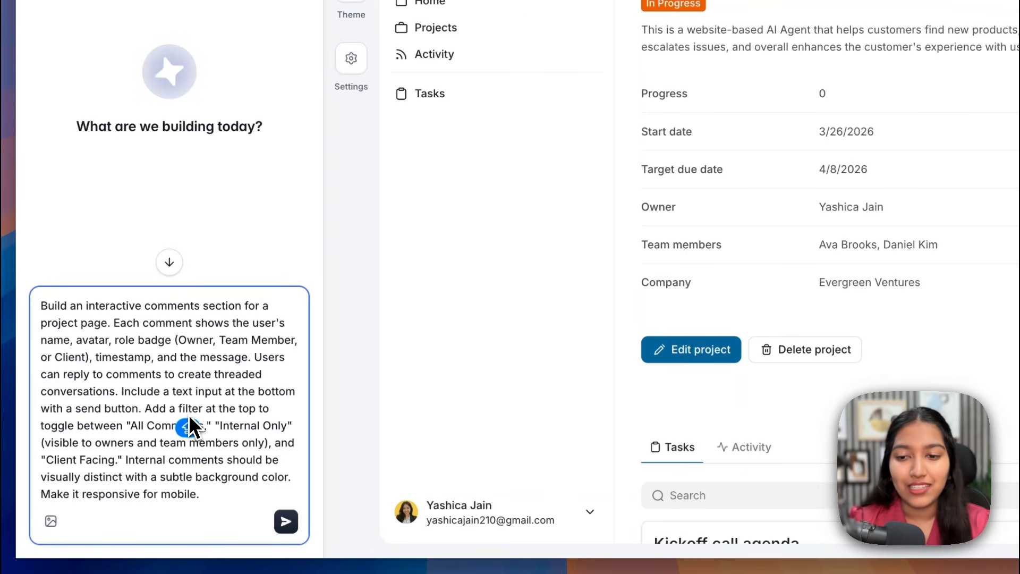
left_click_drag(209, 497, 26, 304)
key("super+c")
left_click(69, 335)
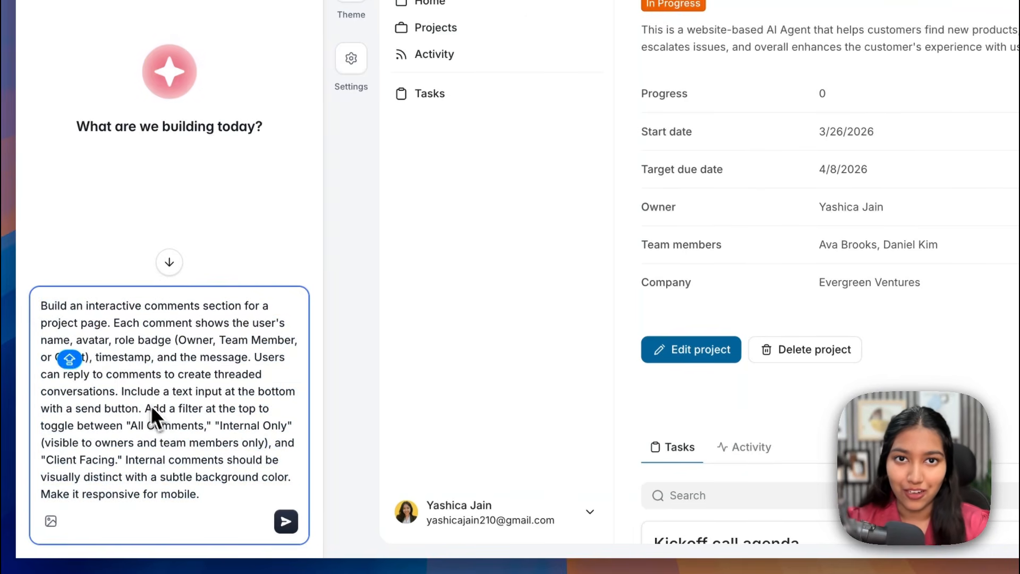
Step: Submit the comments-section prompt to the AI assistant and follow up with "Create a new table for comments."
left_click(285, 521)
type("Create a new table for comments.")
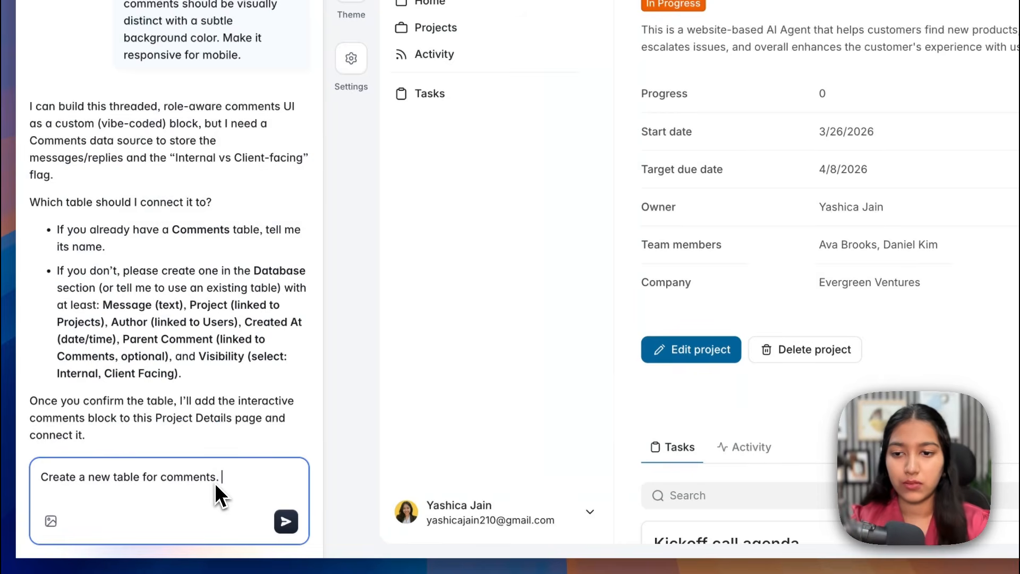
left_click(286, 521)
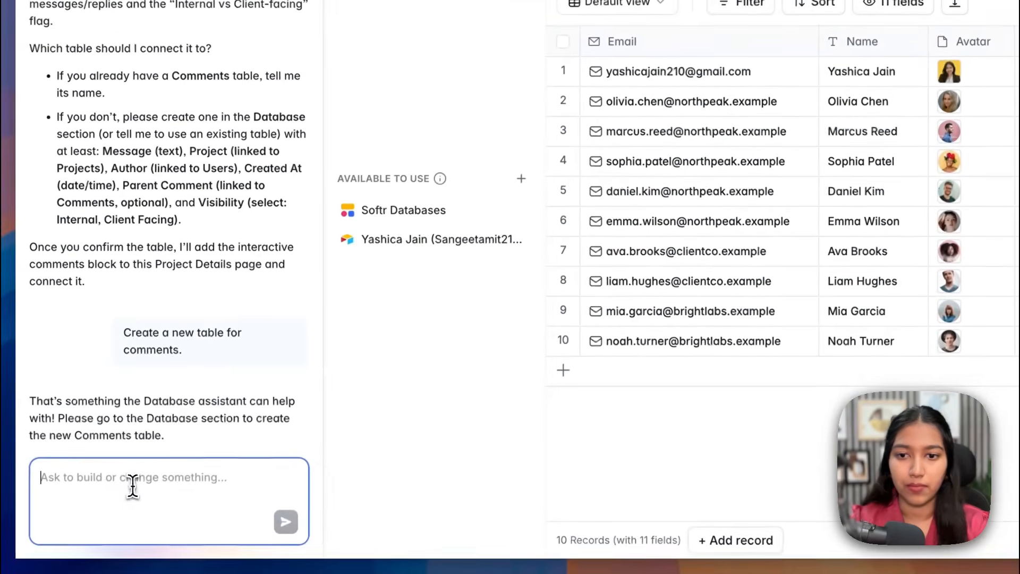
Step: From the app's data section, tell the assistant "I'm in the database section" so it builds the Comments table
left_click(134, 486)
type("I'm in the database section")
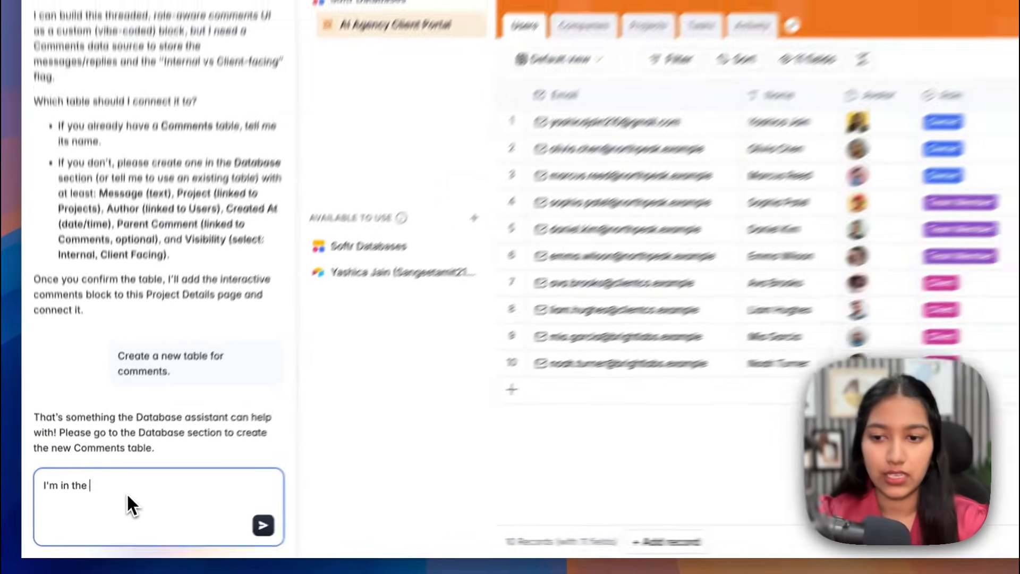
key("Return")
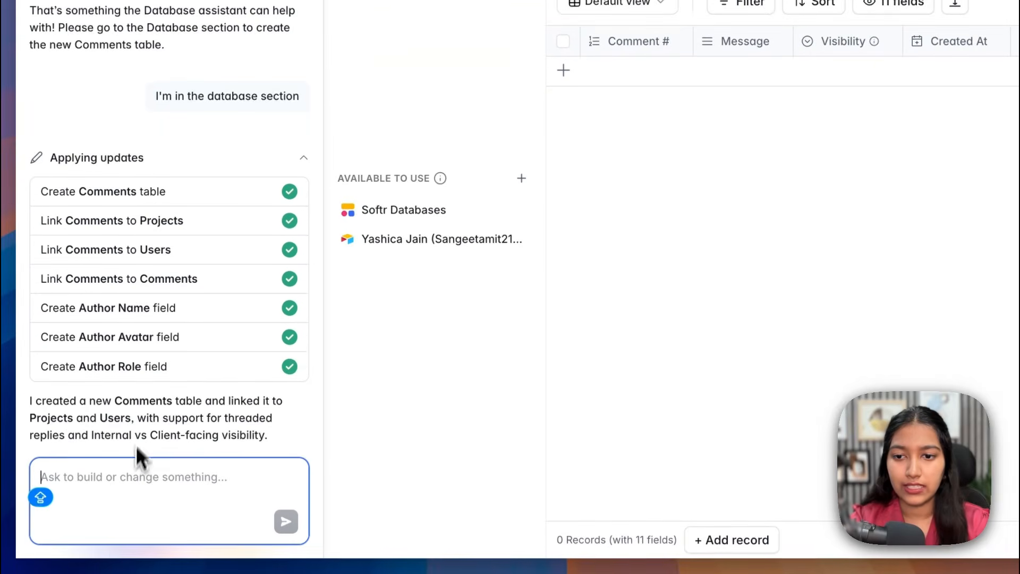
Step: Resubmit the full interactive comments section prompt to the assistant and read its reply
key("super+v")
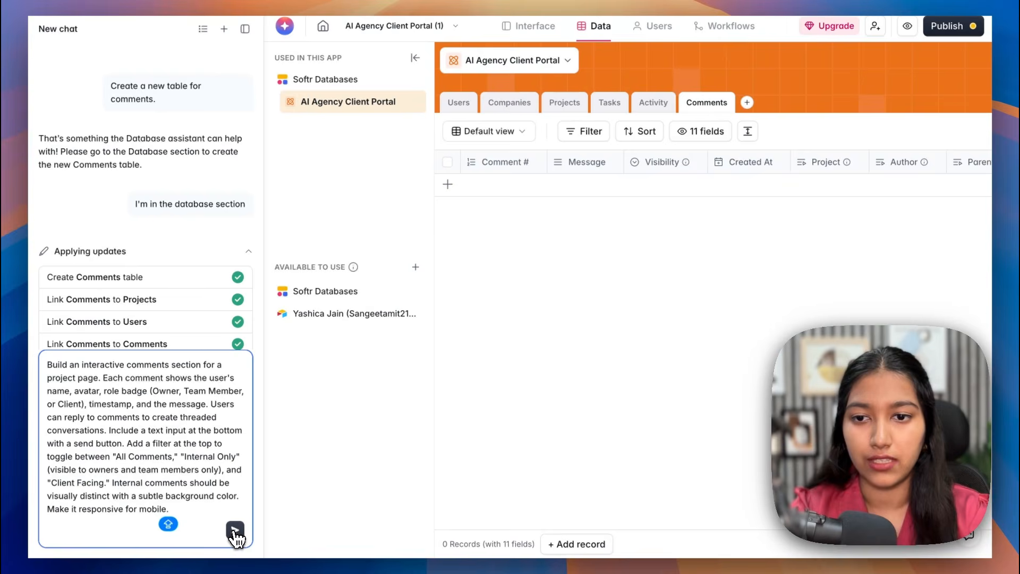
left_click(236, 538)
left_click_drag(155, 432, 186, 432)
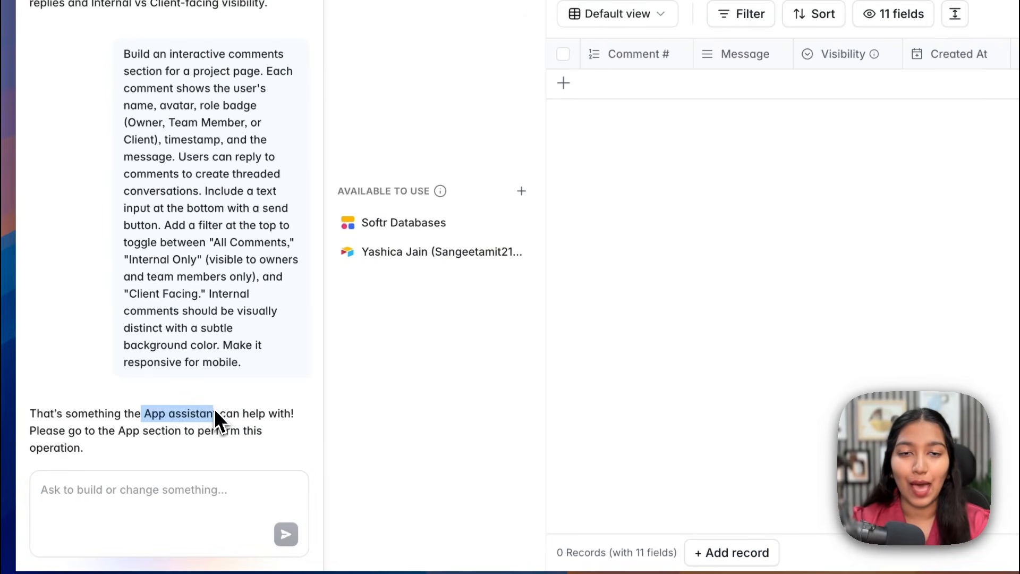
Step: Return to the app interface editor, tell the assistant "I'm in the app section", and review its summary of the updates
left_click(562, 37)
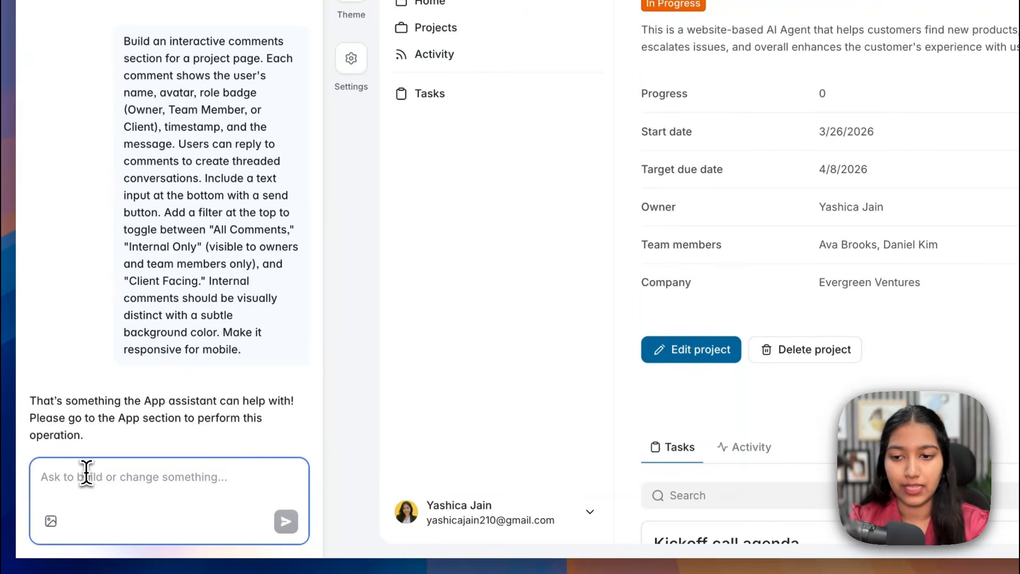
type("I")
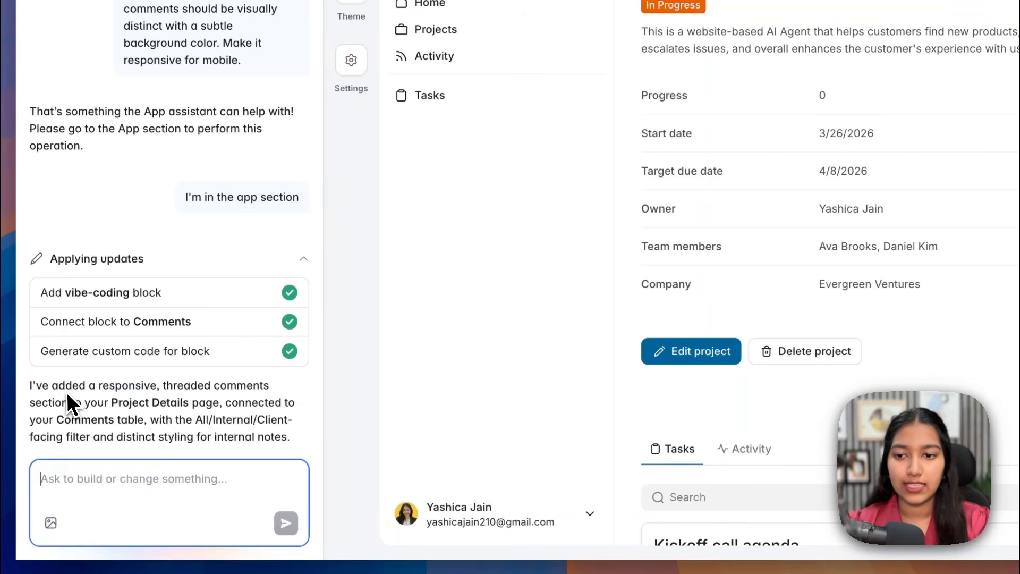
left_click_drag(65, 486, 187, 517)
left_click(223, 423)
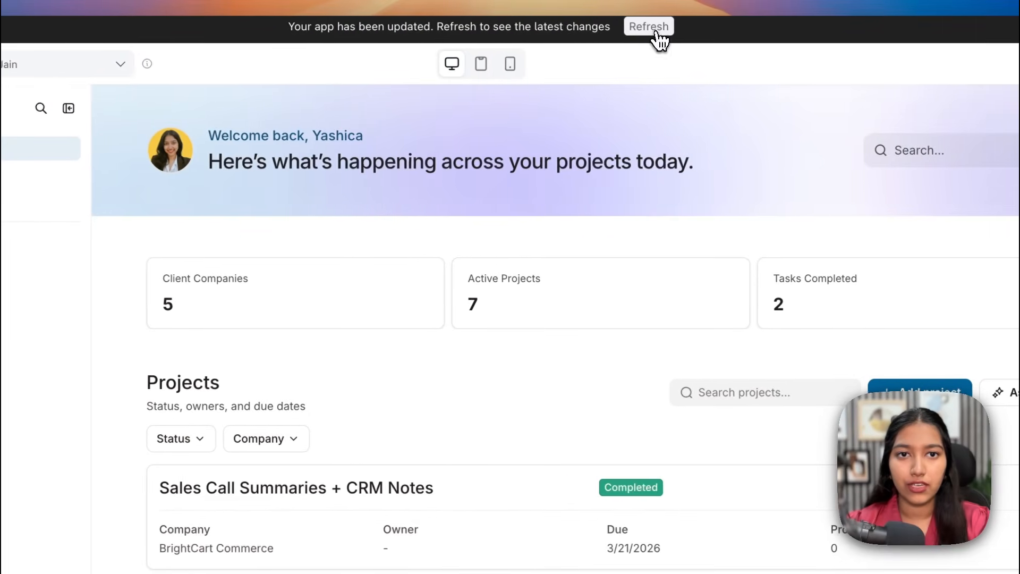
Step: Refresh the app preview and open the Sales Call Summaries + CRM Notes project at its comments section
left_click(652, 30)
left_click(359, 380)
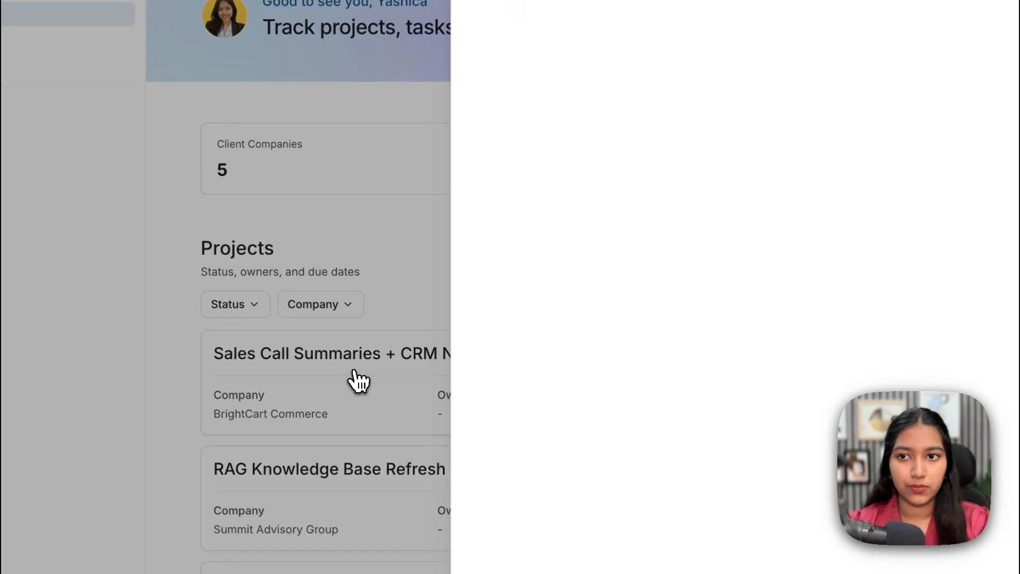
scroll(611, 342, "down", 10)
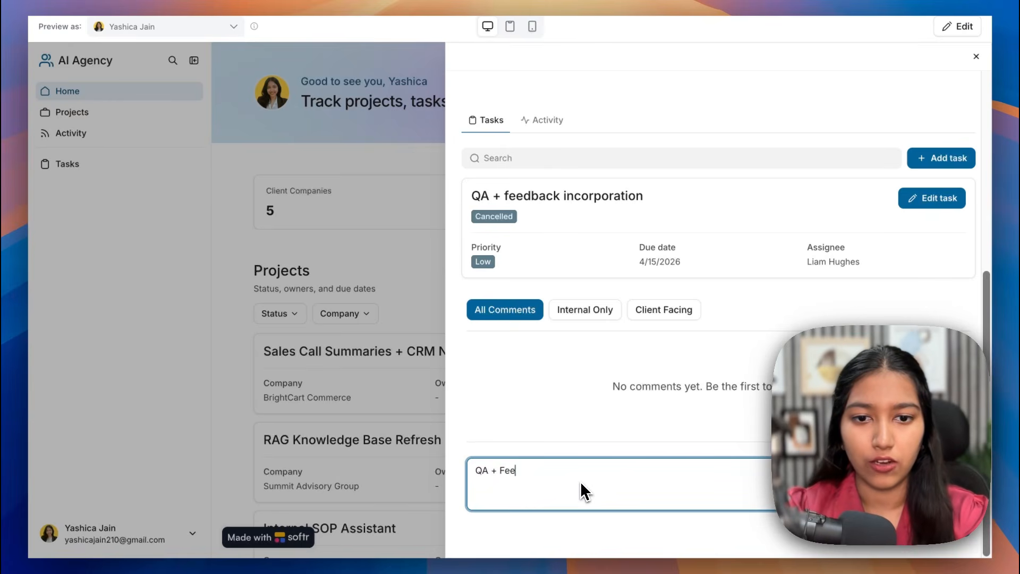
Step: Post the project comment "QA + Feedback incorporation was cancelled due to internal issues."
type("ncorporation was cancelled due to")
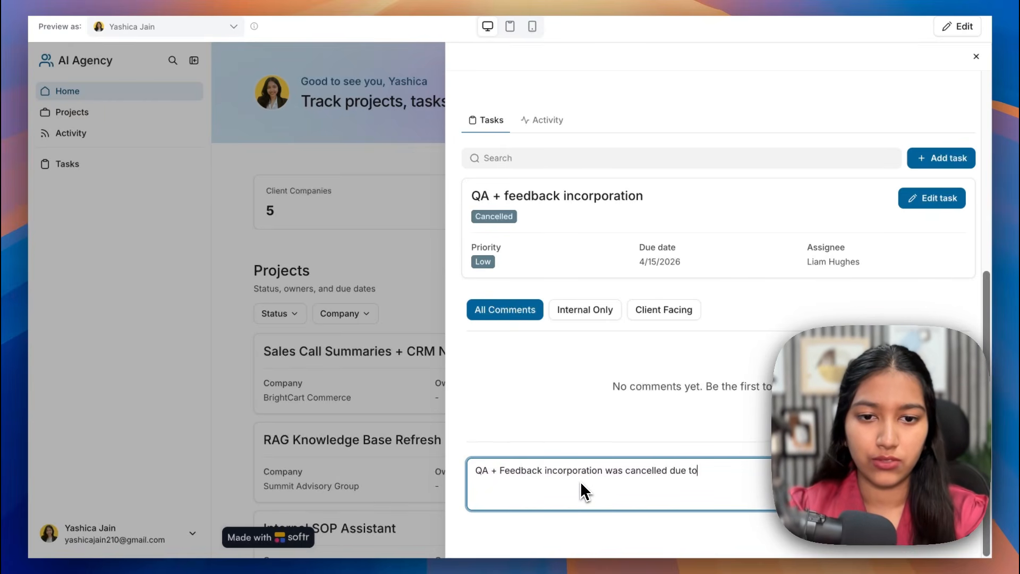
type(" internal issues.")
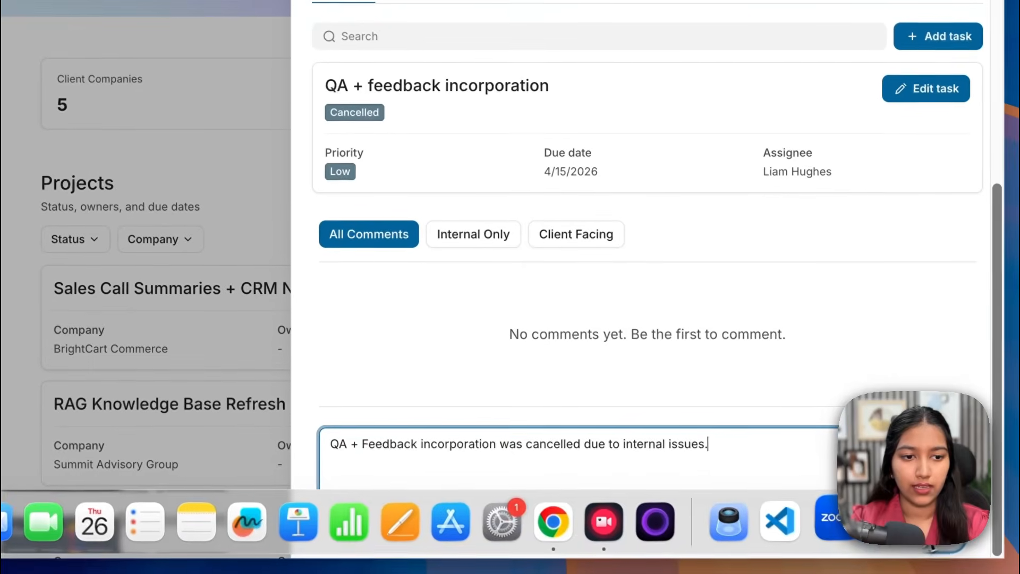
key("Return")
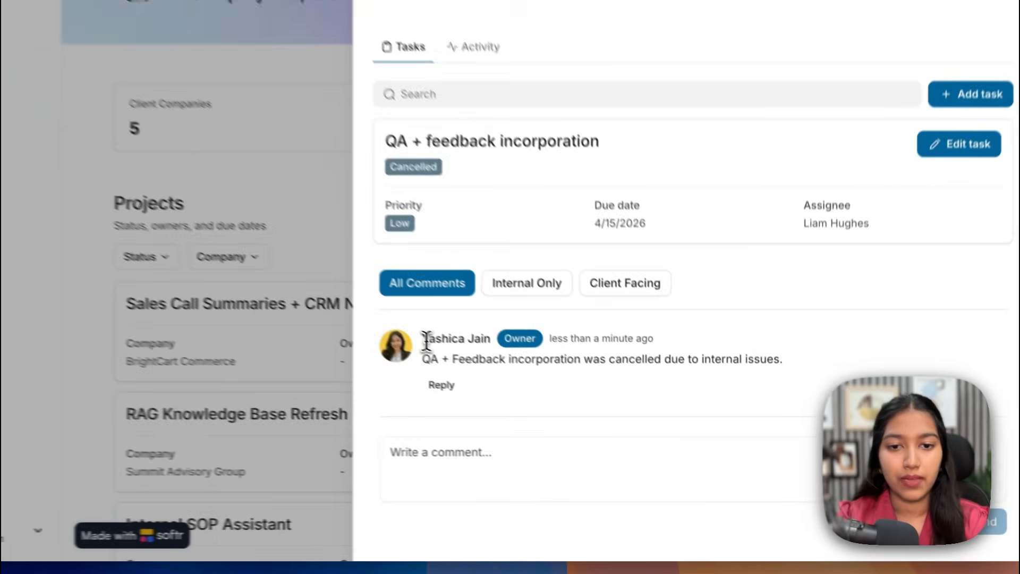
Step: Check the posted comment's author details and add the threaded reply "Hi" beneath it
left_click_drag(507, 380, 547, 382)
left_click(547, 382)
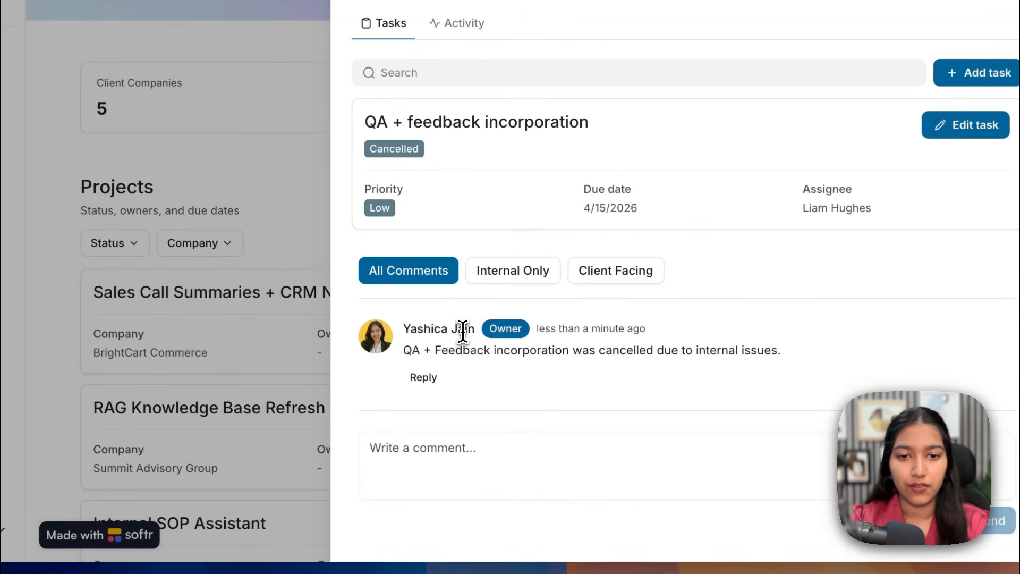
left_click(423, 379)
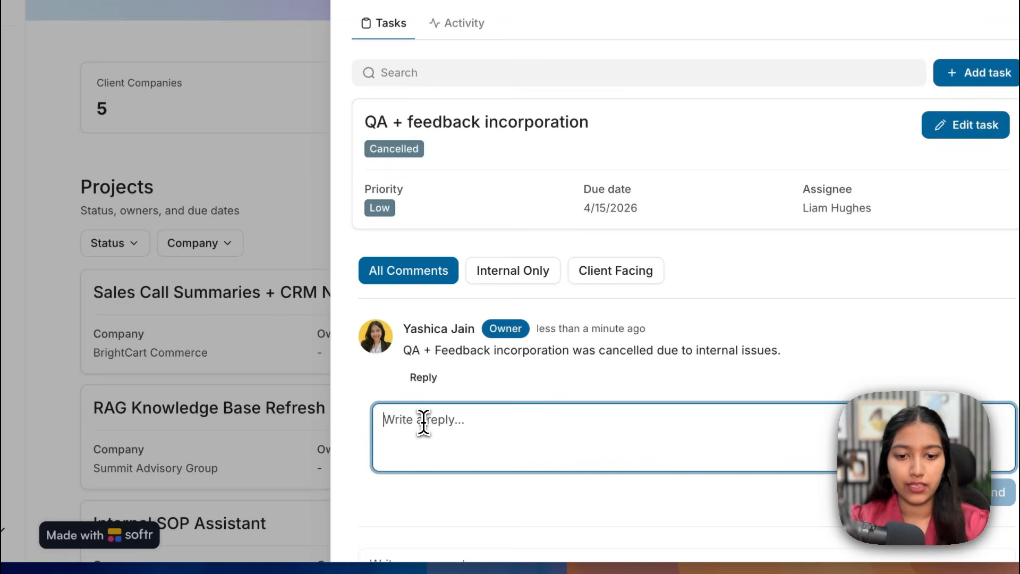
type("Hi")
key("Return")
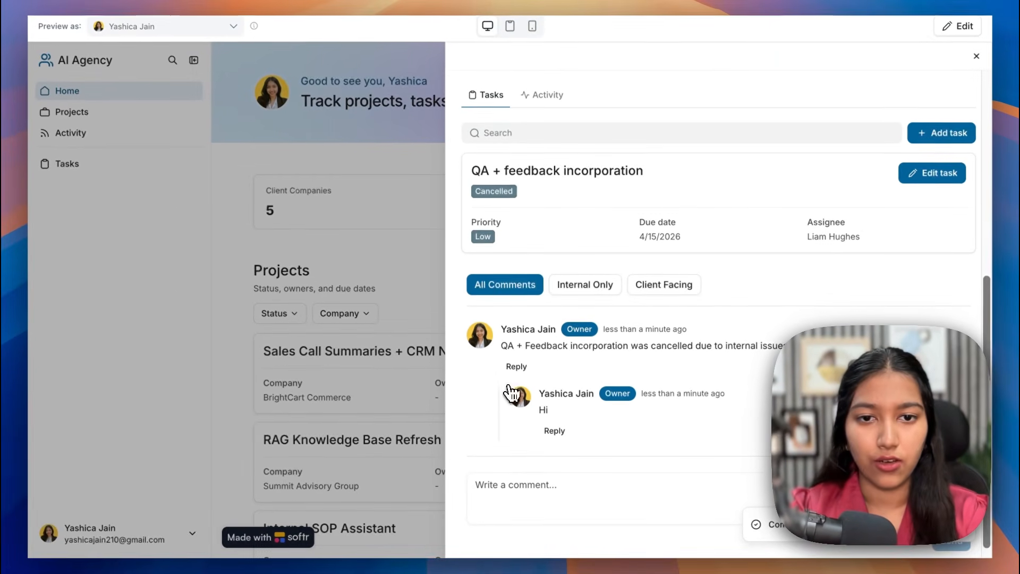
scroll(520, 373, "up", 2)
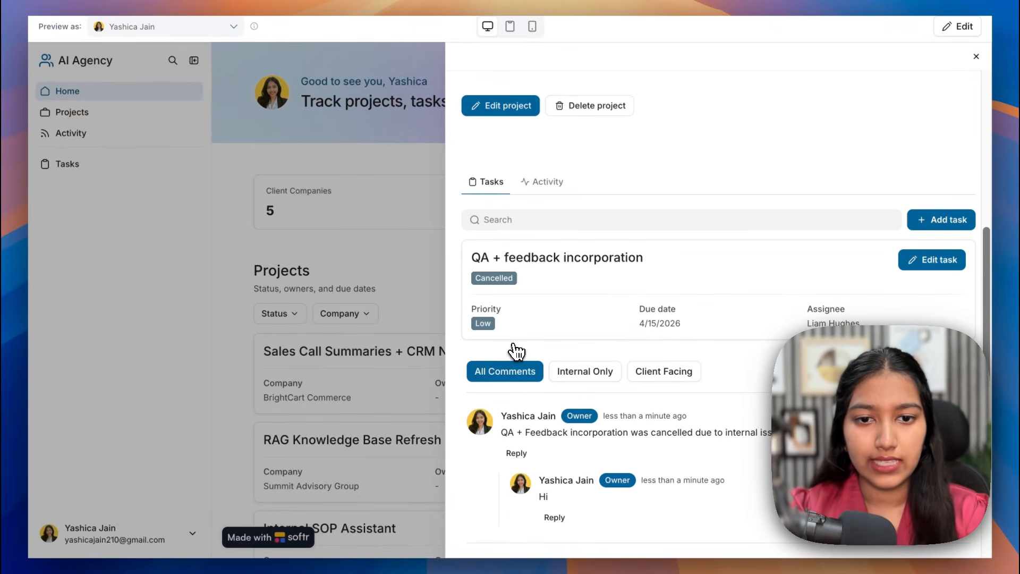
Step: Ask the assistant to move comments from the tasks tab into a separate project-page tab and let senders choose between Client facing and internal
scroll(516, 351, "up", 1)
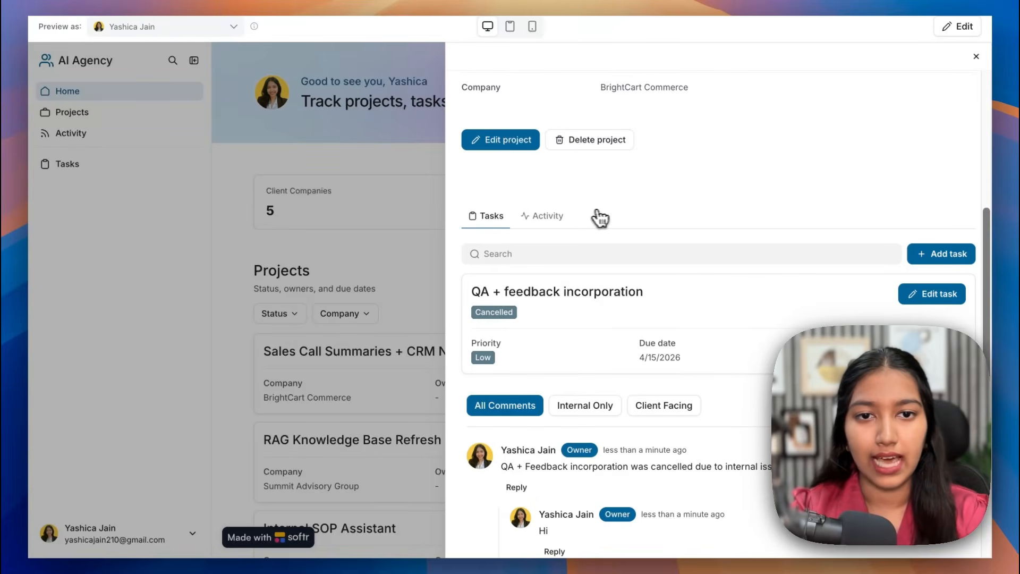
scroll(575, 260, "down", 4)
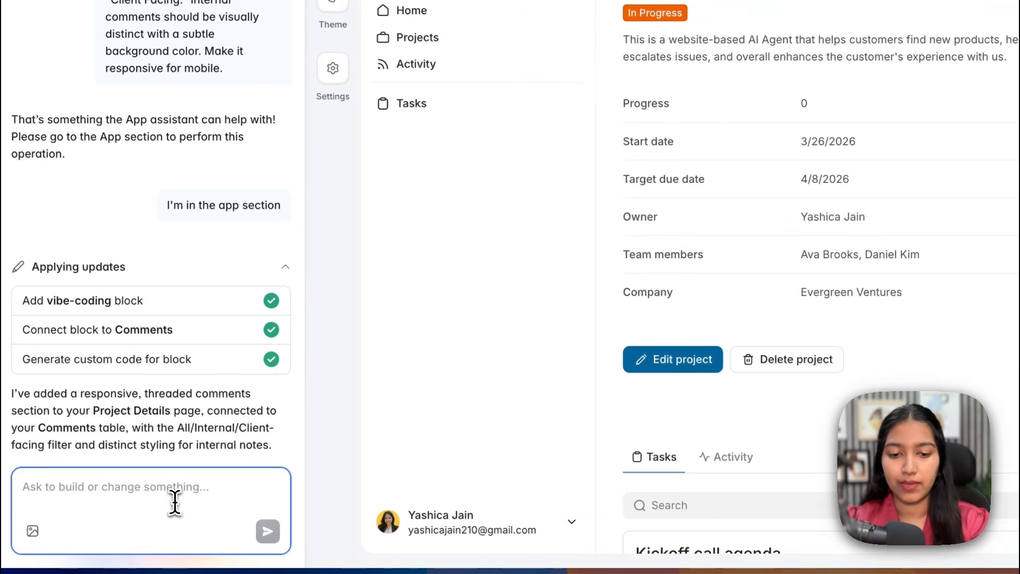
left_click(176, 503)
type("Great work! Comments should be a separate tab within the project page, inste")
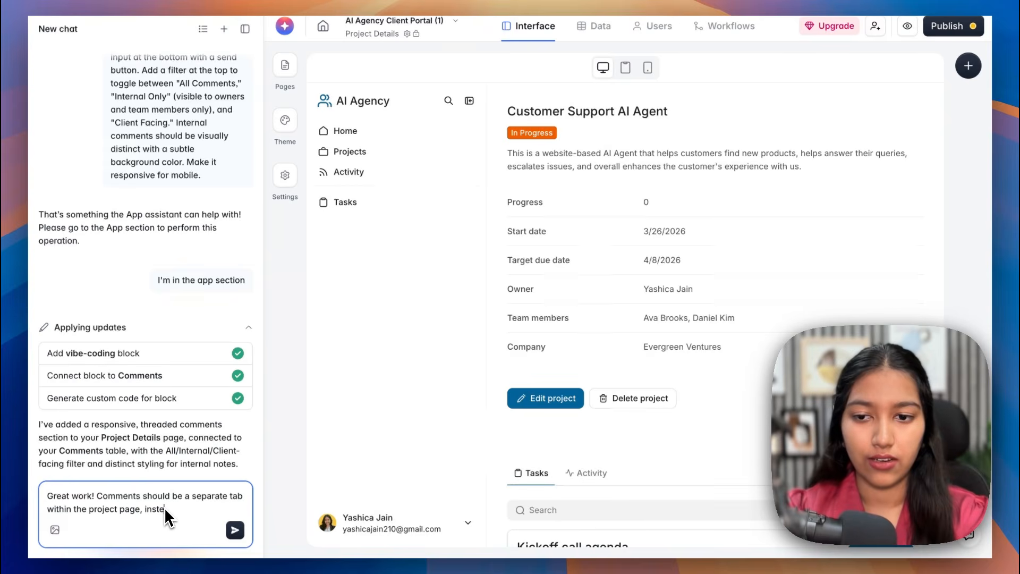
type("f being in the tasks pa")
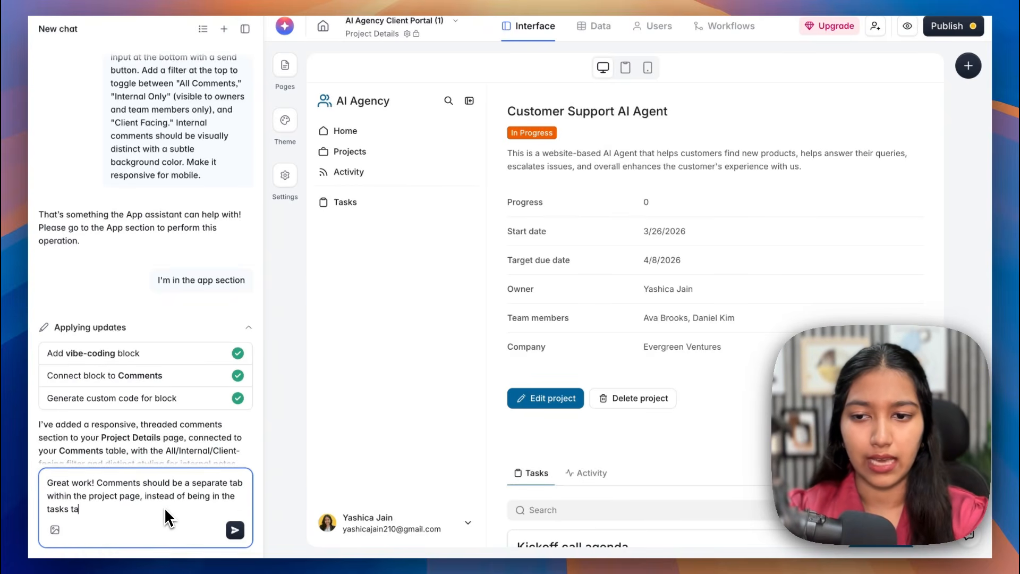
type("b. Also while sending the comment, we shou")
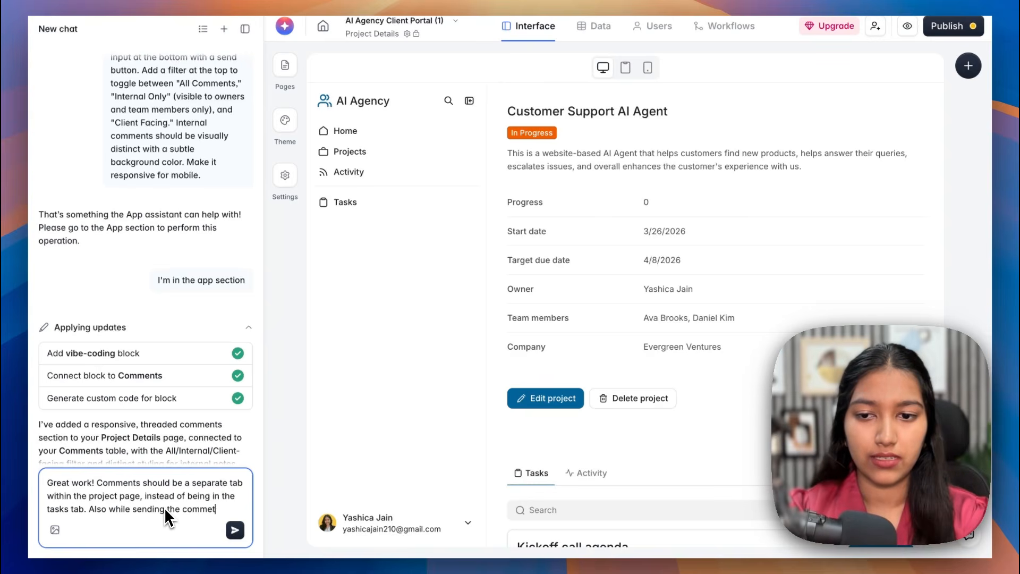
type("ld be able to choose between ")
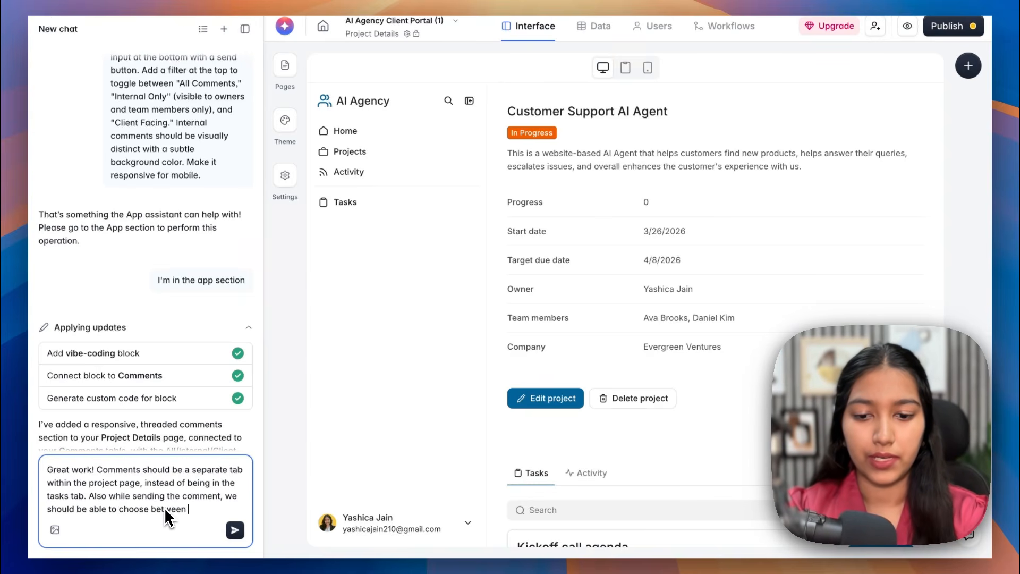
type("Client facing and int")
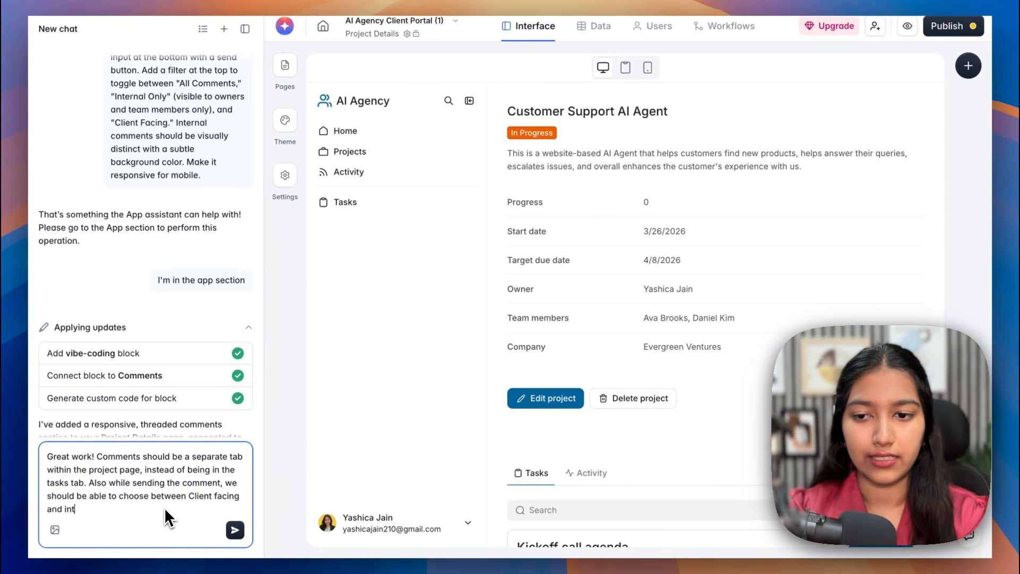
type("ks good")
left_click(235, 530)
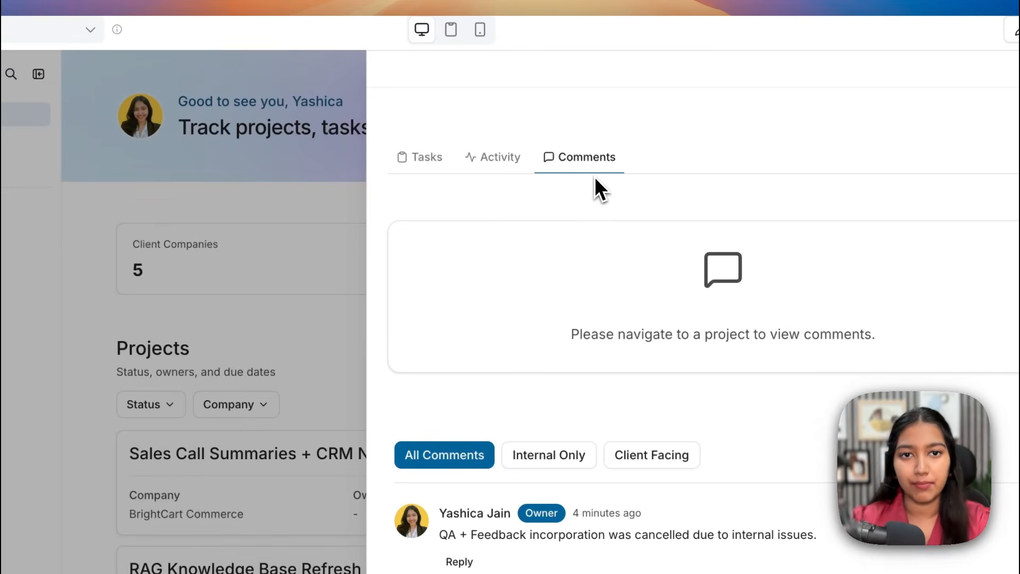
Step: Examine the project's new Comments tab, its "Please navigate to a project to view comments." block, and the comments still shown under Tasks
left_click(421, 158)
scroll(551, 525, "down", 2)
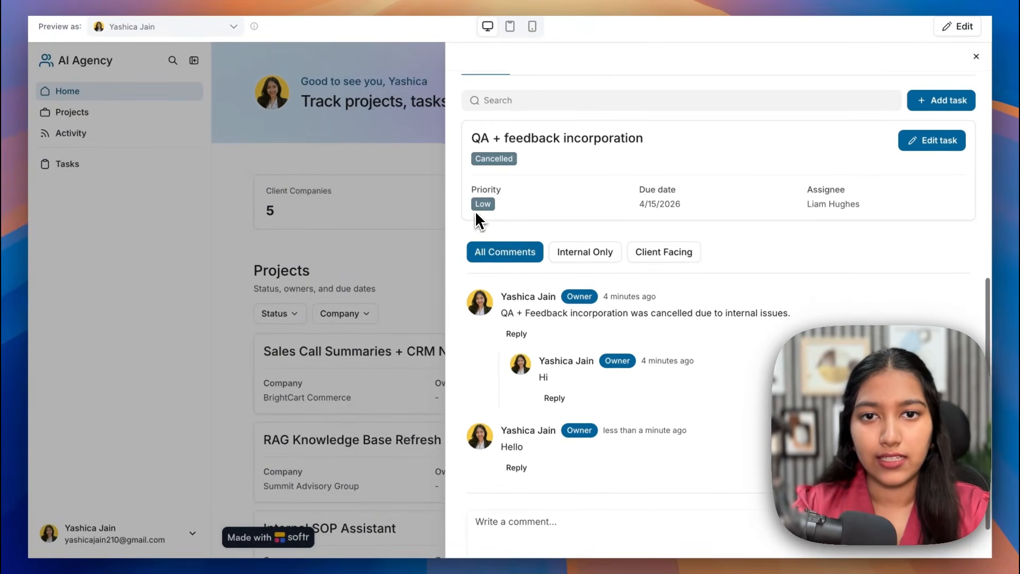
scroll(475, 210, "up", 1)
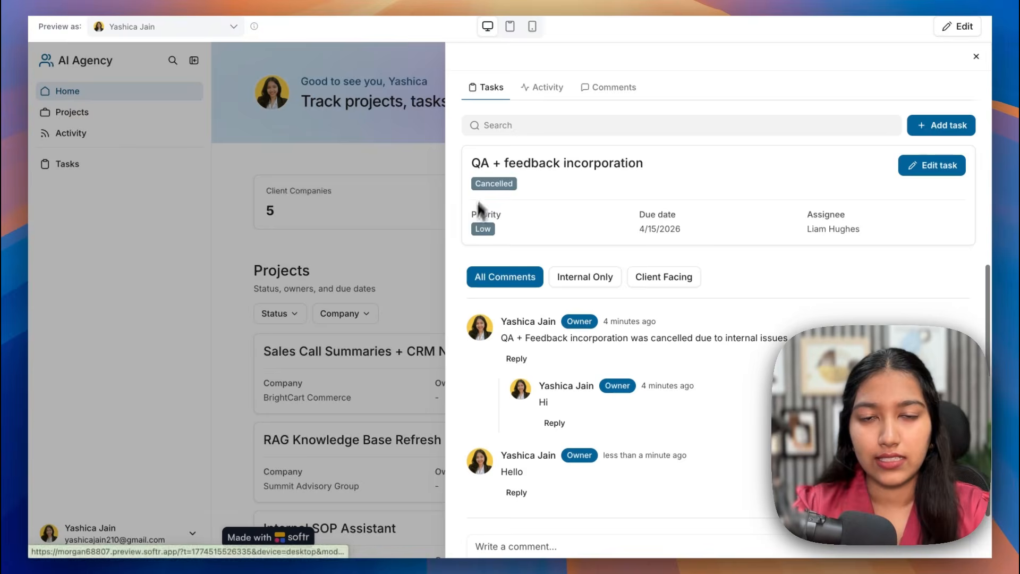
left_click(606, 87)
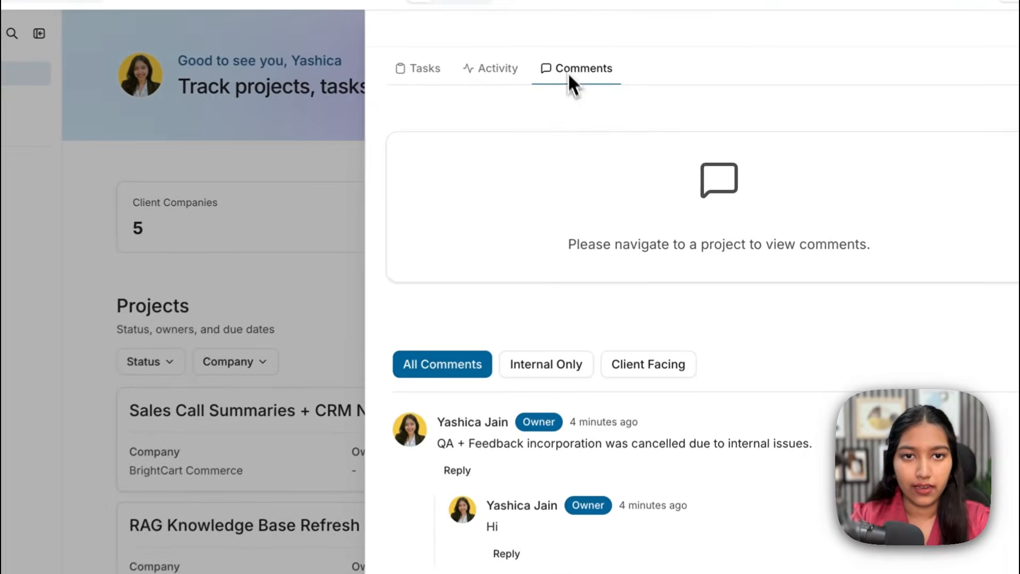
scroll(664, 202, "down", 1)
left_click_drag(600, 197, 818, 220)
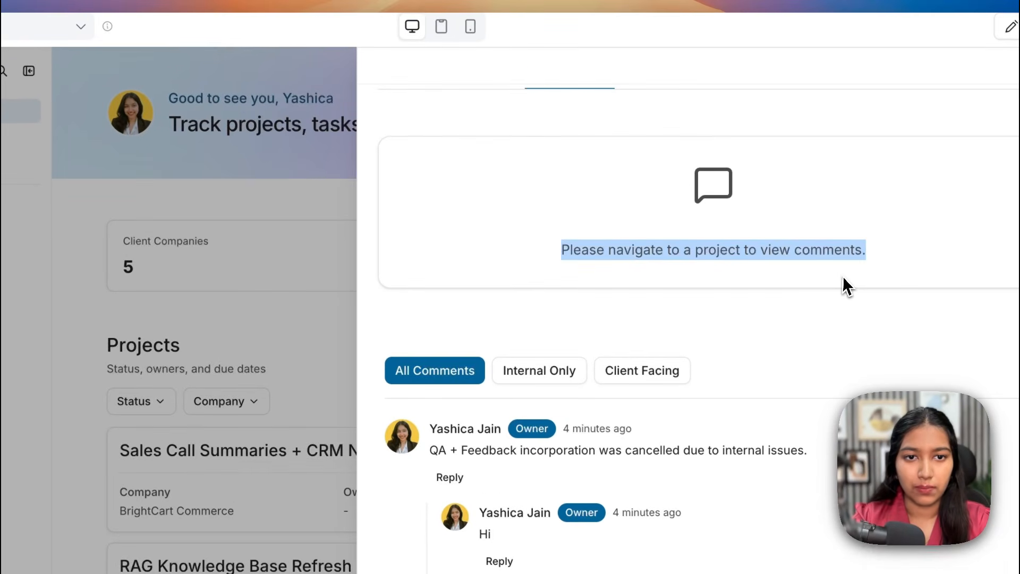
left_click(750, 250)
triple_click(753, 250)
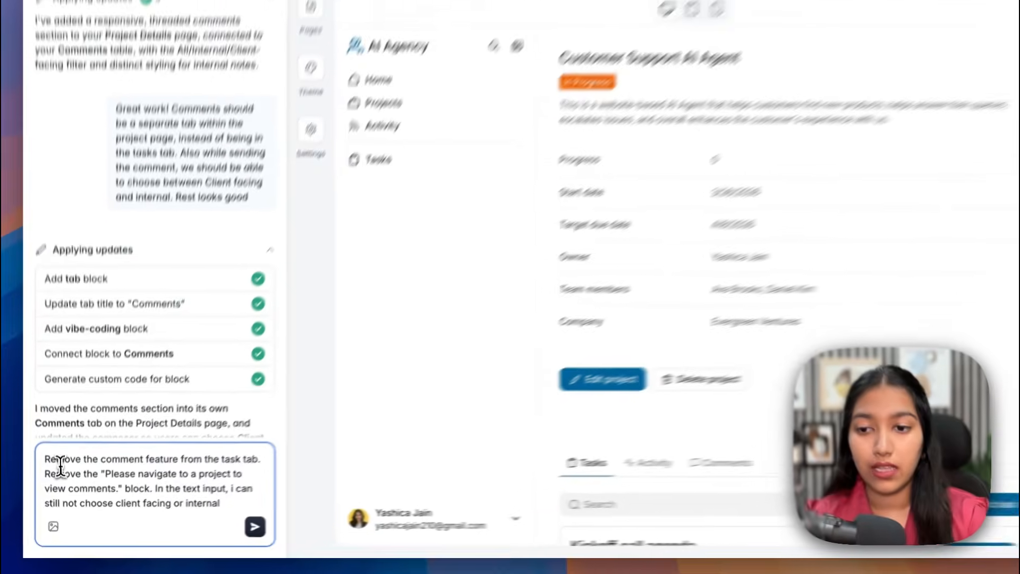
Step: Compare the updated Tasks and Comments tabs of the BrightCart Commerce project in the preview
left_click_drag(64, 443, 243, 502)
left_click(243, 502)
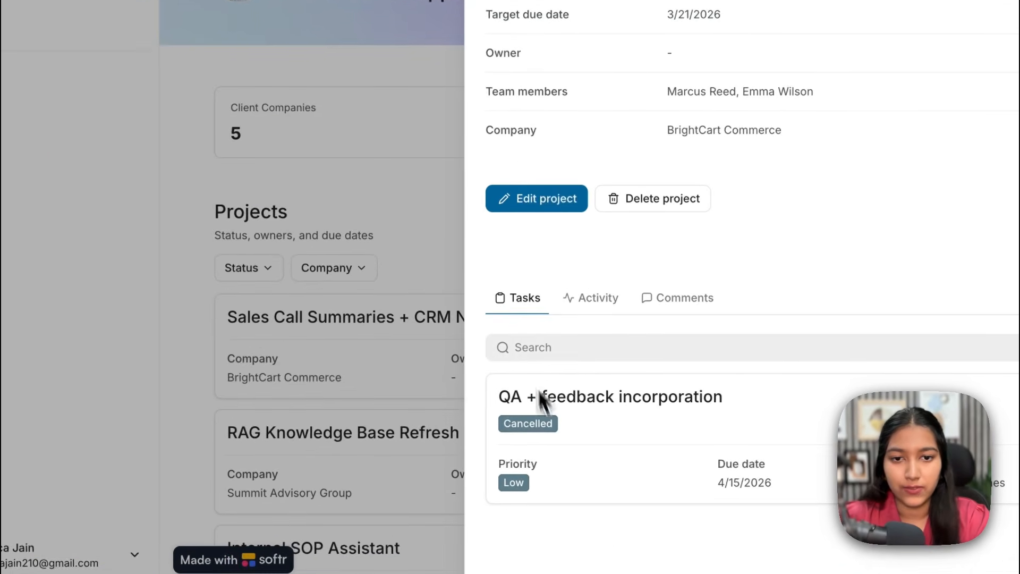
left_click(649, 307)
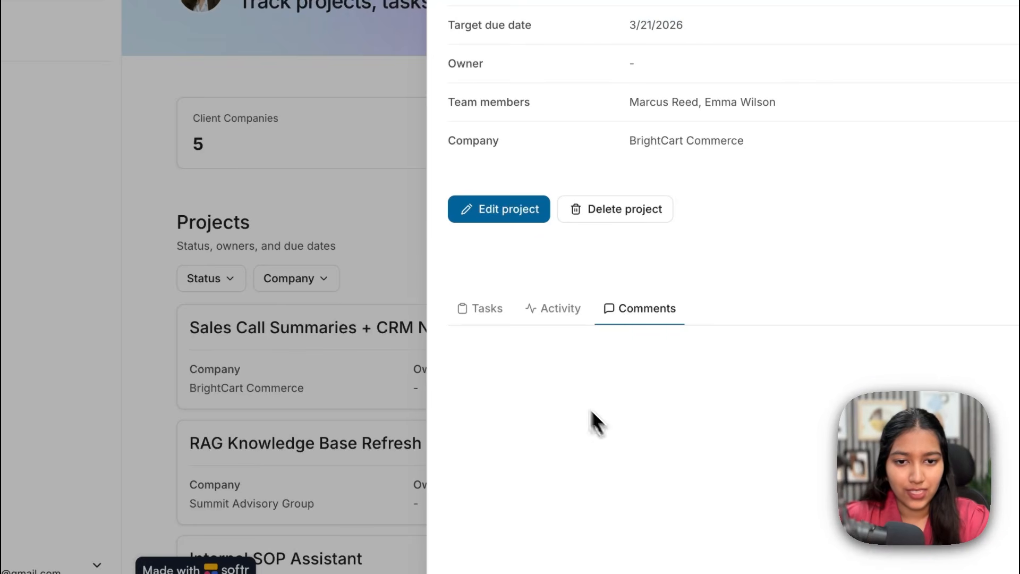
left_click(469, 318)
left_click(638, 317)
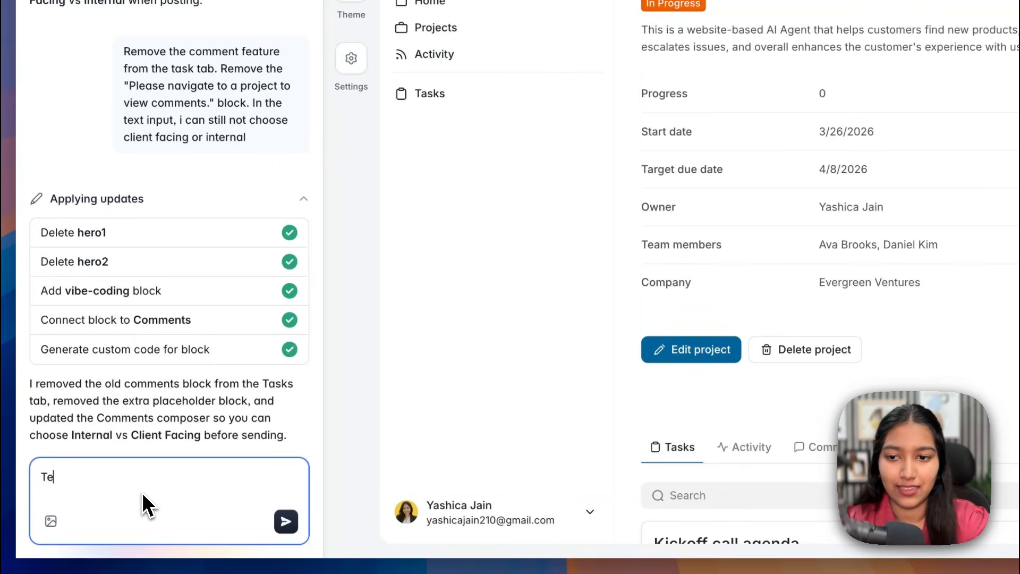
Step: Tell the assistant "The content of the comment block appears for a split second and then disappears" and review its update summary
key("BackSpace")
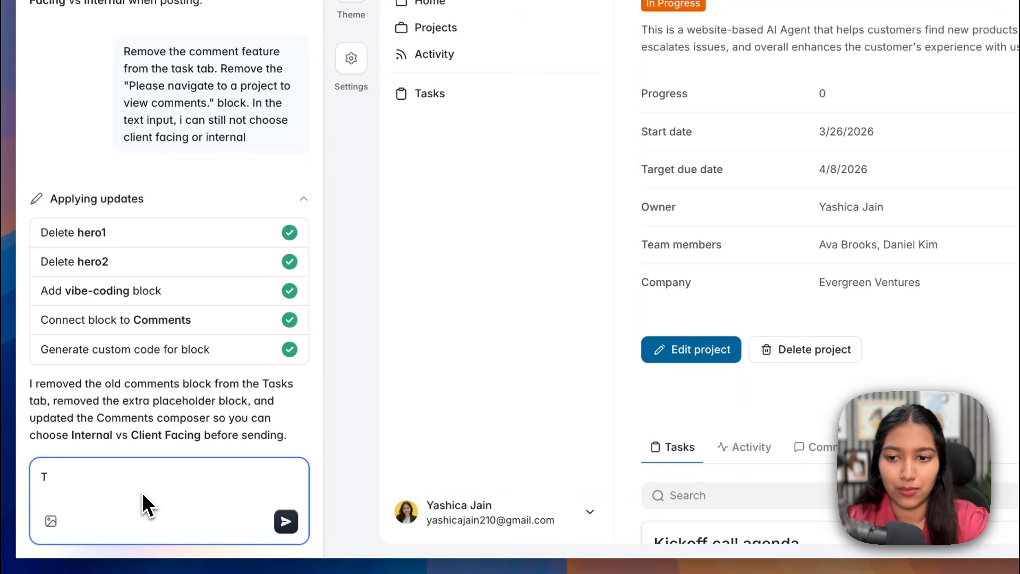
type("he comment block ")
type("appea")
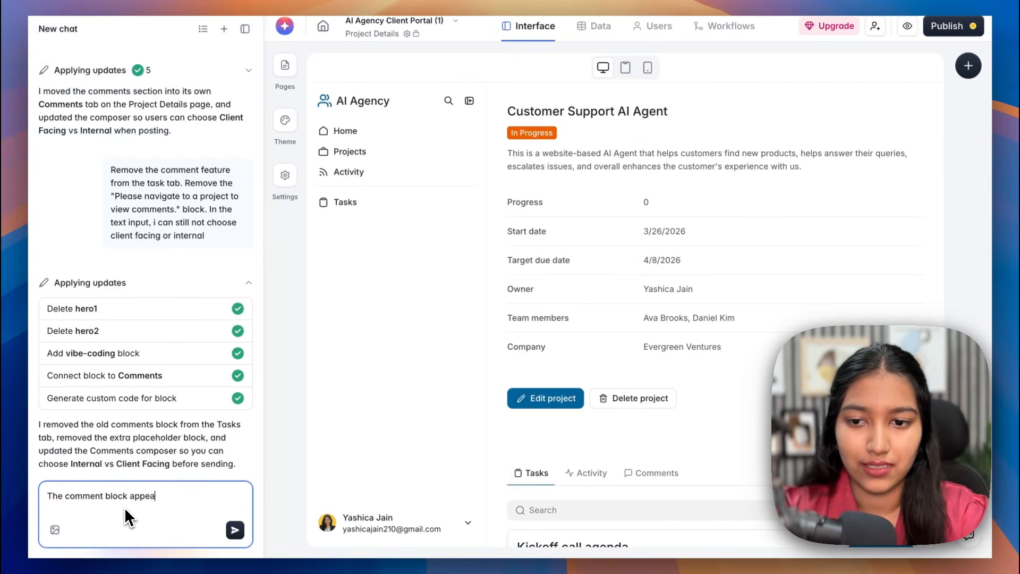
type("rs for a split second and then dis")
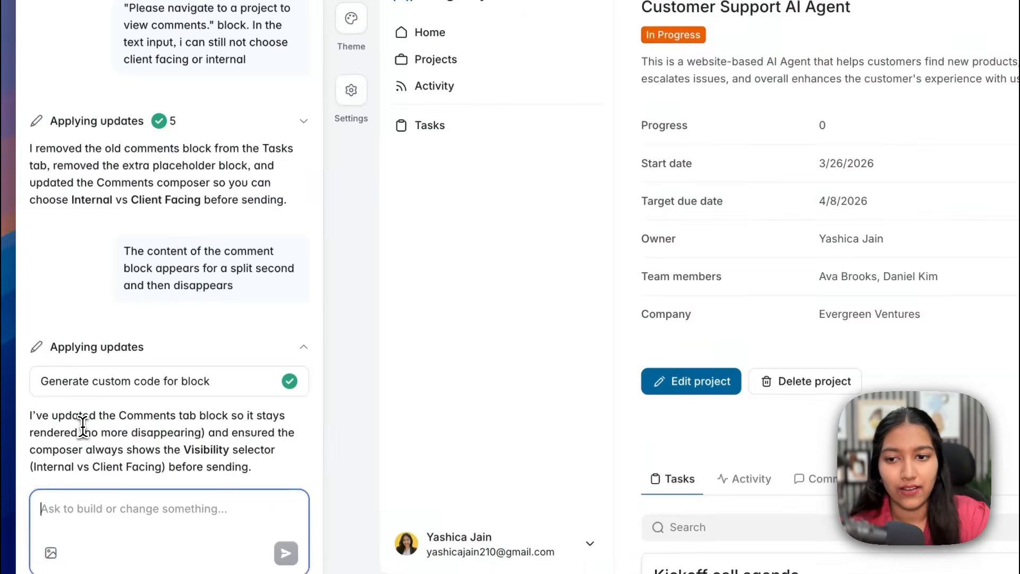
left_click_drag(83, 428, 193, 448)
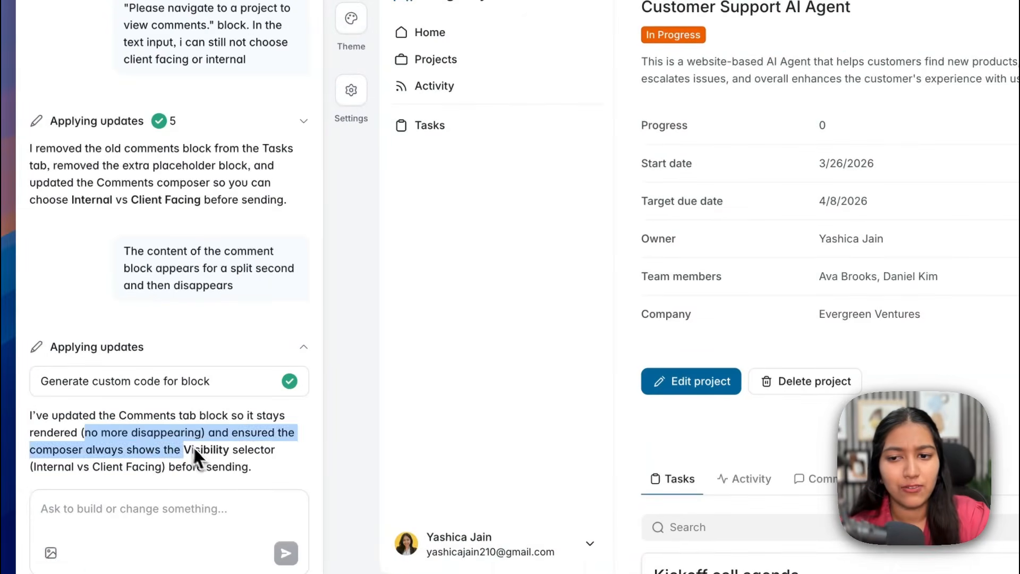
left_click(212, 448)
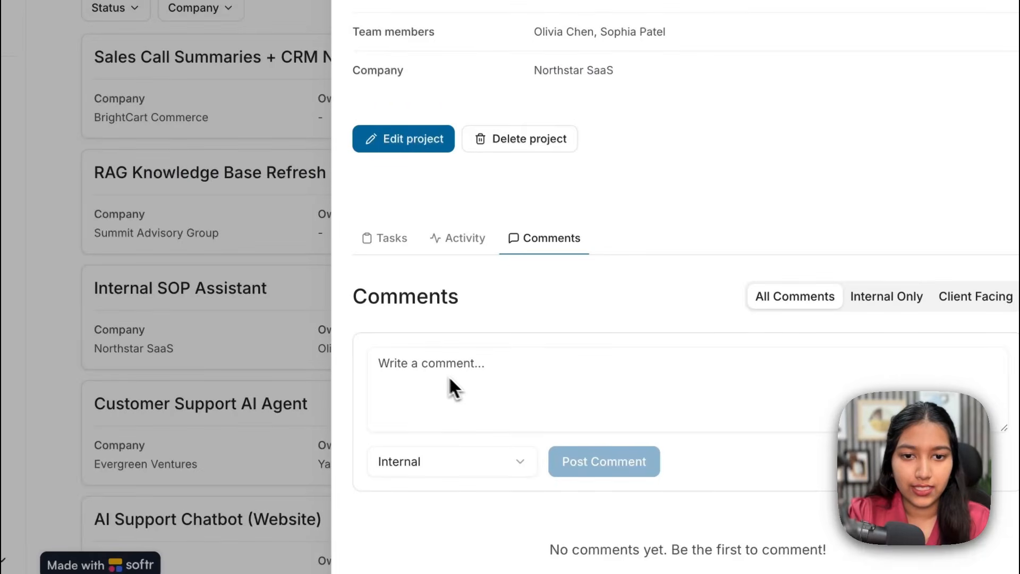
Step: Post the comment "Hey" with Internal visibility in the Comments tab of the Northstar SaaS project
left_click(423, 366)
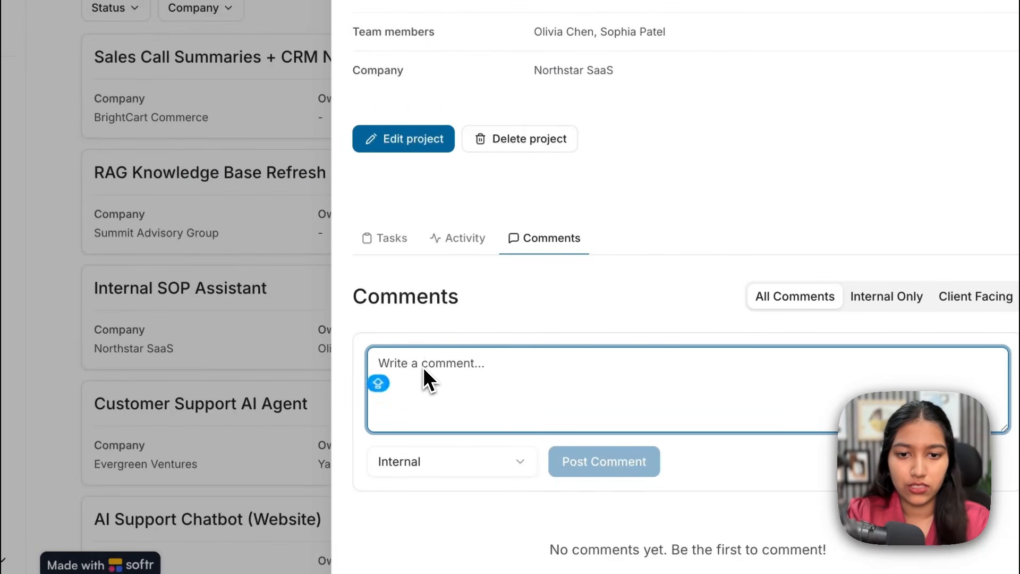
type("Hey")
left_click(432, 462)
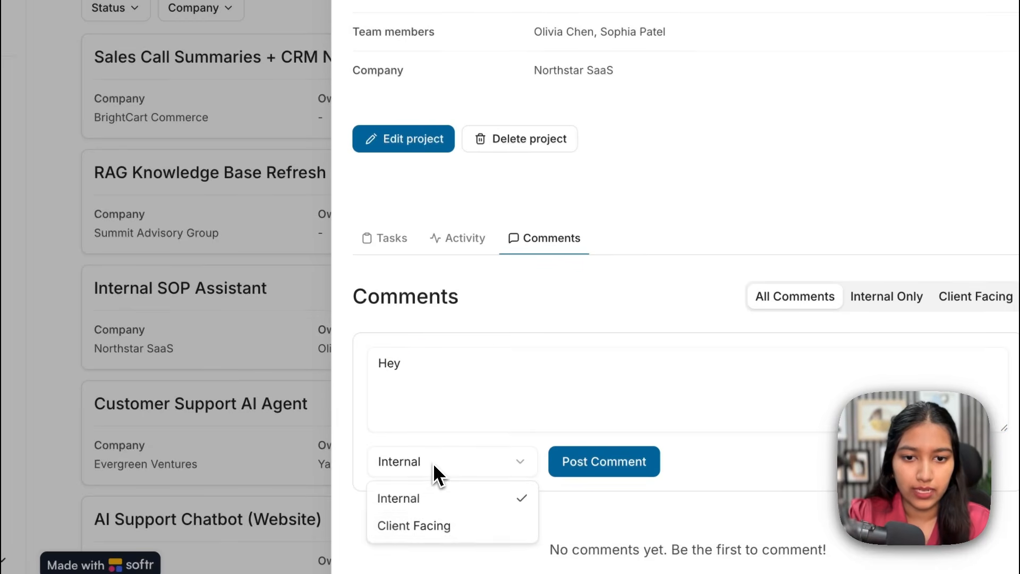
left_click(418, 508)
left_click(593, 462)
scroll(444, 282, "down", 2)
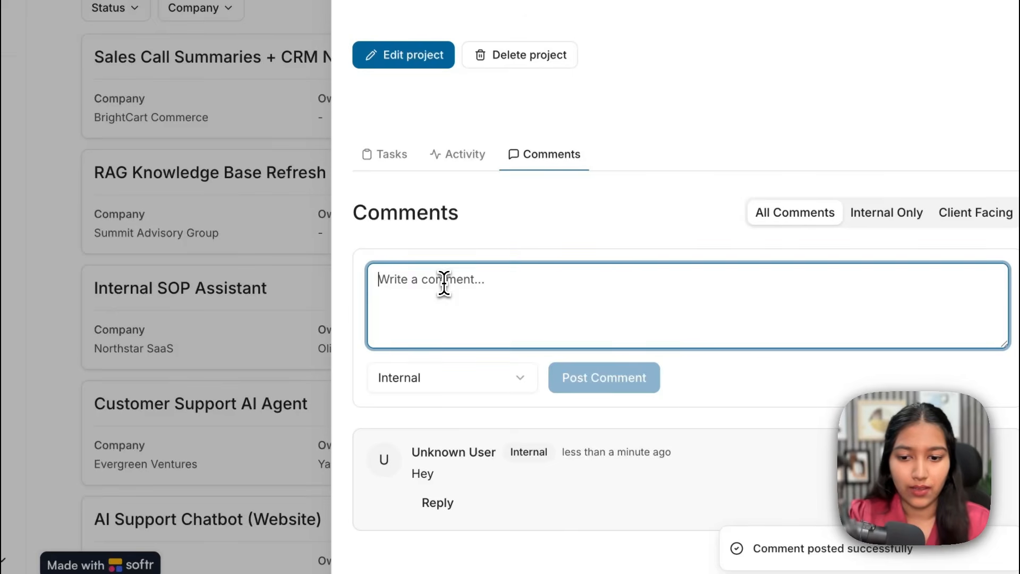
Step: Post a second "Hey" comment on the same project with Client Facing visibility
type("Hey")
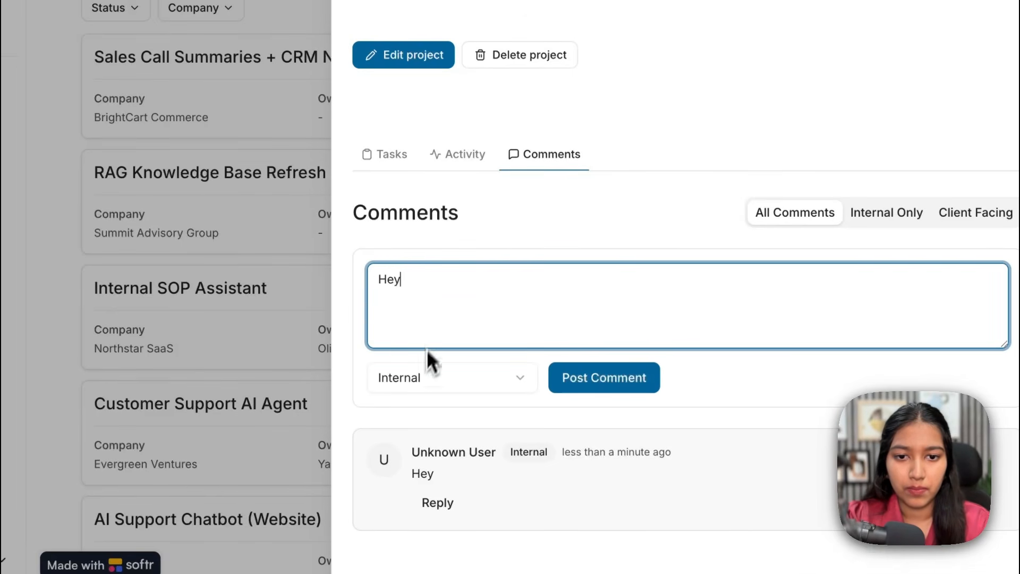
left_click(428, 377)
left_click(462, 448)
left_click(613, 384)
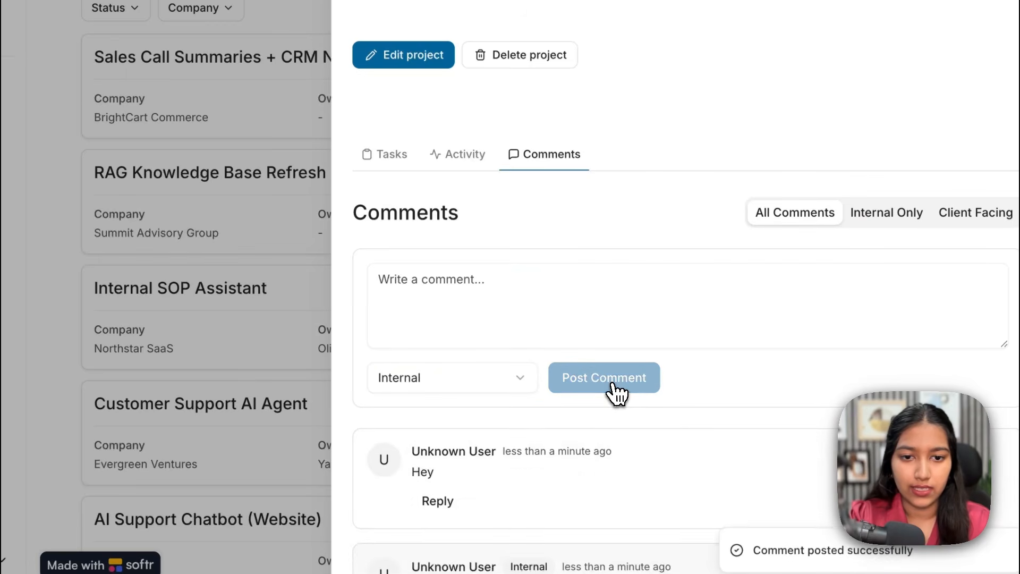
Step: Filter the comments by Internal Only and by Client Facing, and open a reply beneath the client-facing comment
left_click(887, 214)
left_click(951, 260)
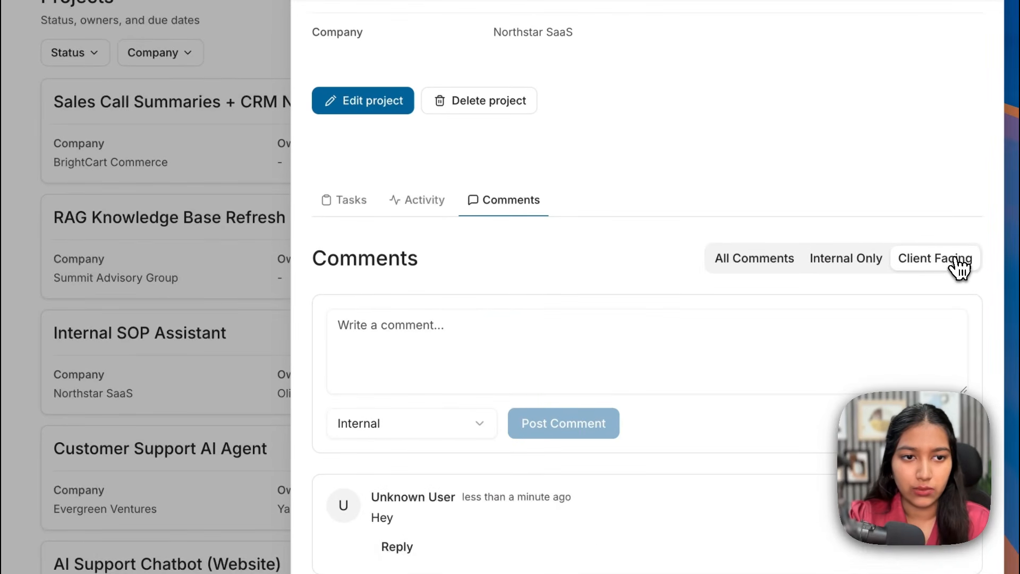
left_click(463, 512)
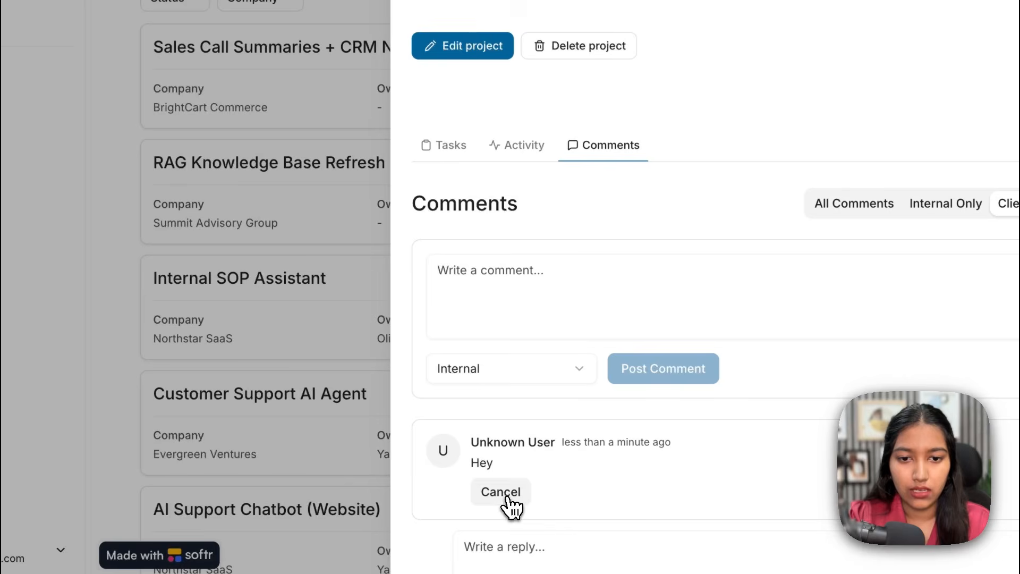
left_click(489, 569)
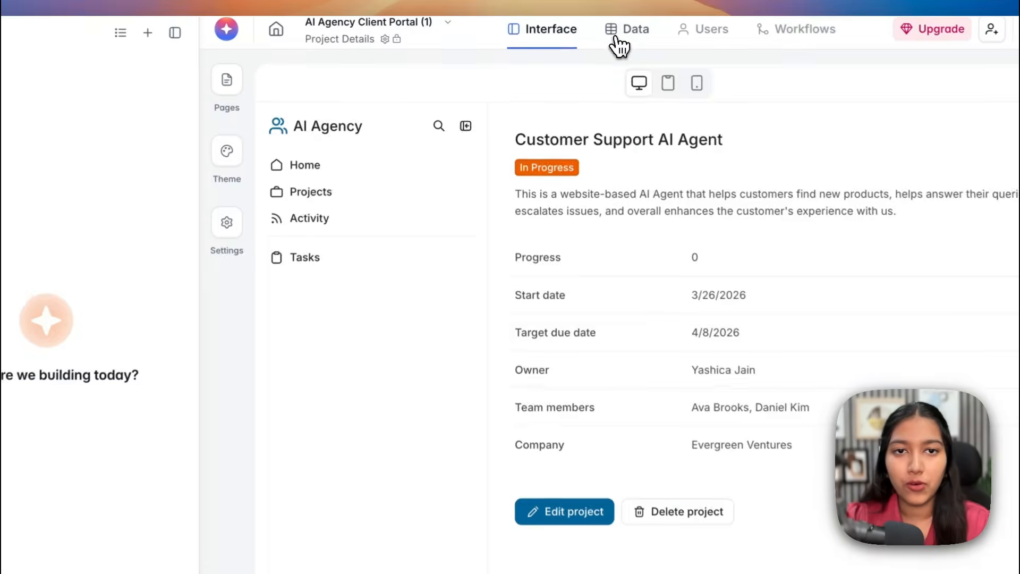
Step: Open the AI Agency Client Portal database and look through its Users, Companies, Projects and Tasks tables
left_click(617, 45)
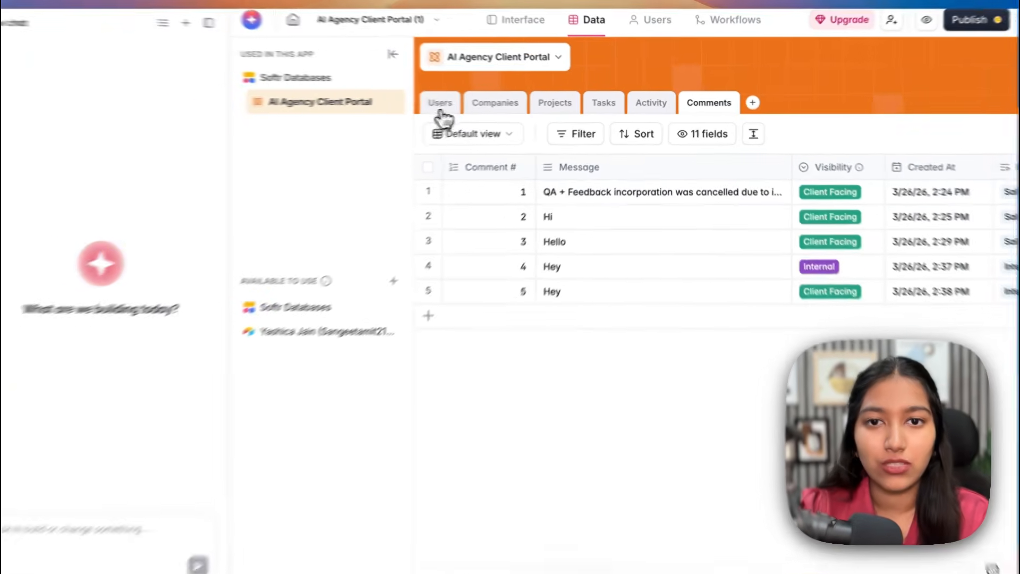
left_click(441, 106)
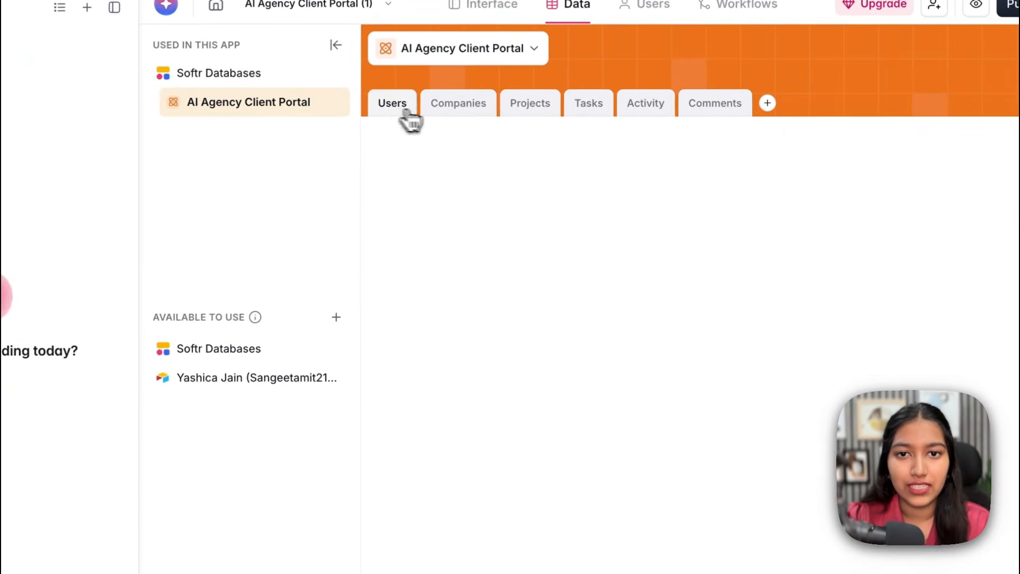
left_click(493, 106)
left_click(553, 106)
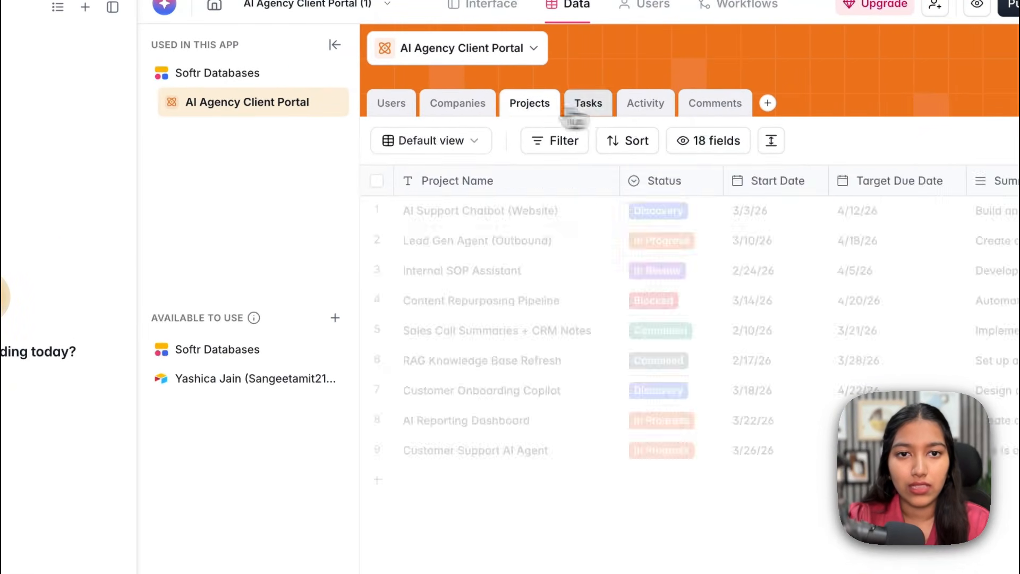
left_click(581, 107)
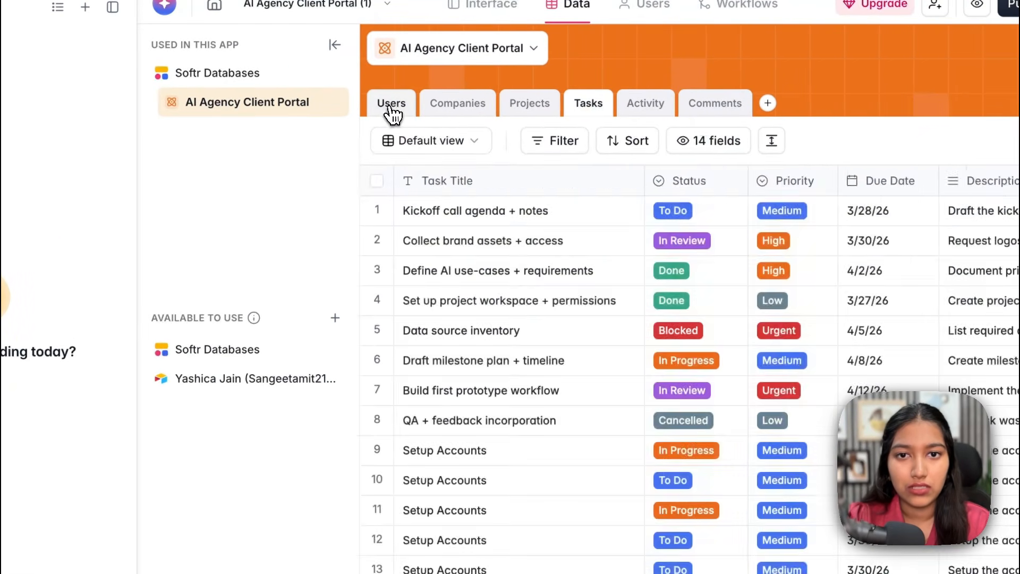
Step: Examine the Users table's role, company and owned-projects fields
left_click(392, 106)
left_click(497, 234)
left_click(515, 340)
scroll(515, 340, "right", 5)
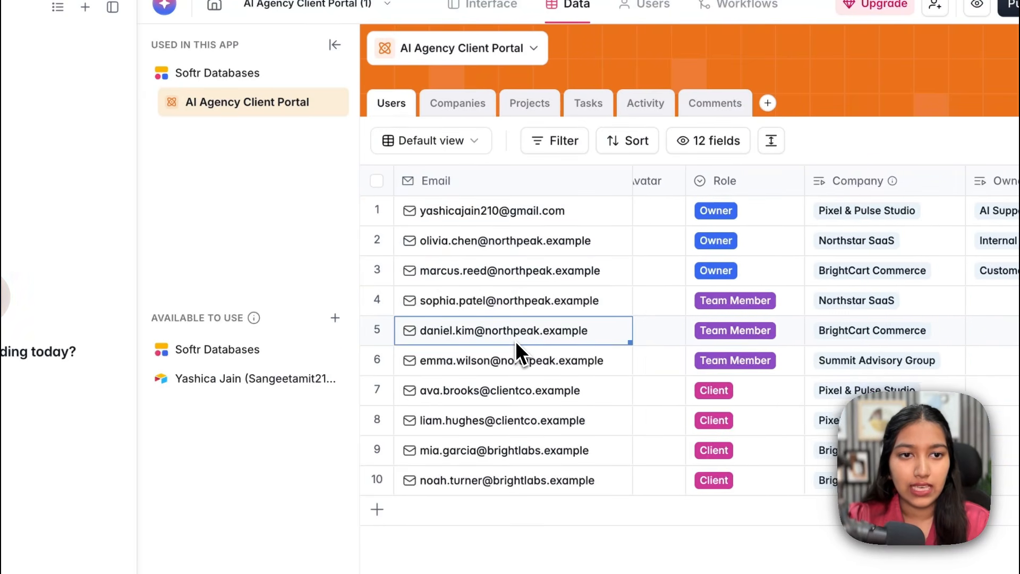
scroll(785, 260, "right", 2)
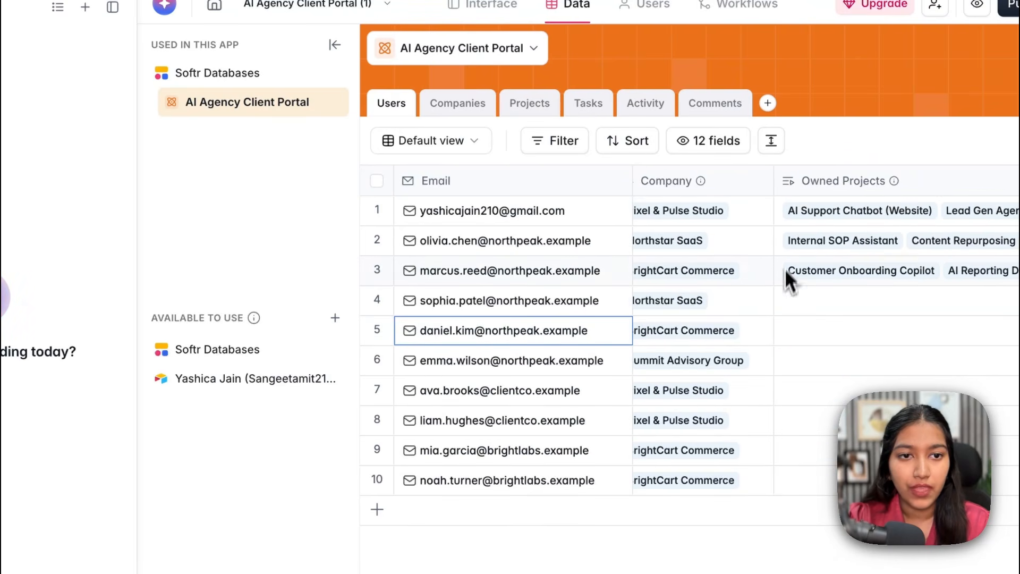
left_click(780, 305)
scroll(782, 297, "right", 3)
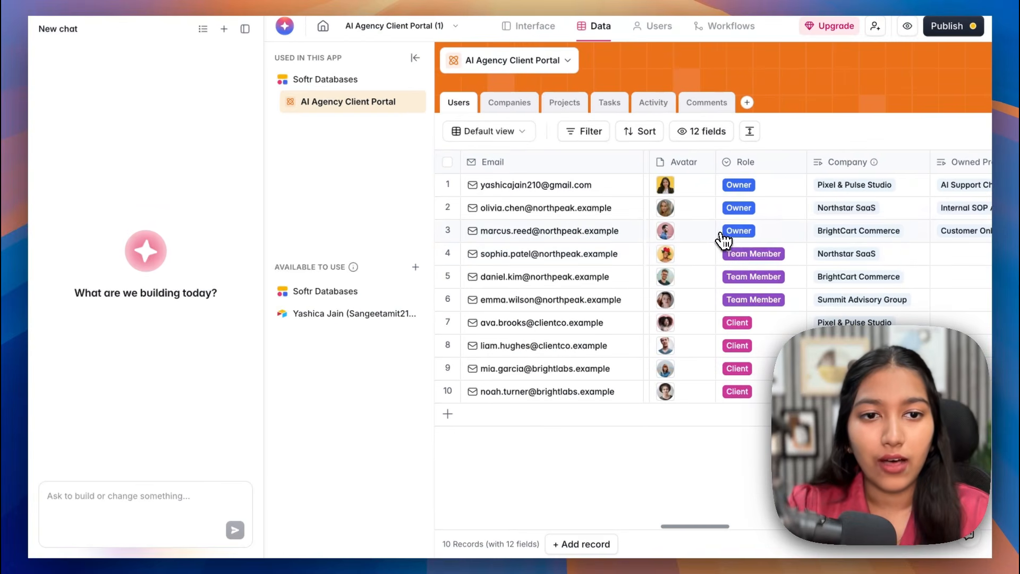
scroll(724, 240, "left", 2)
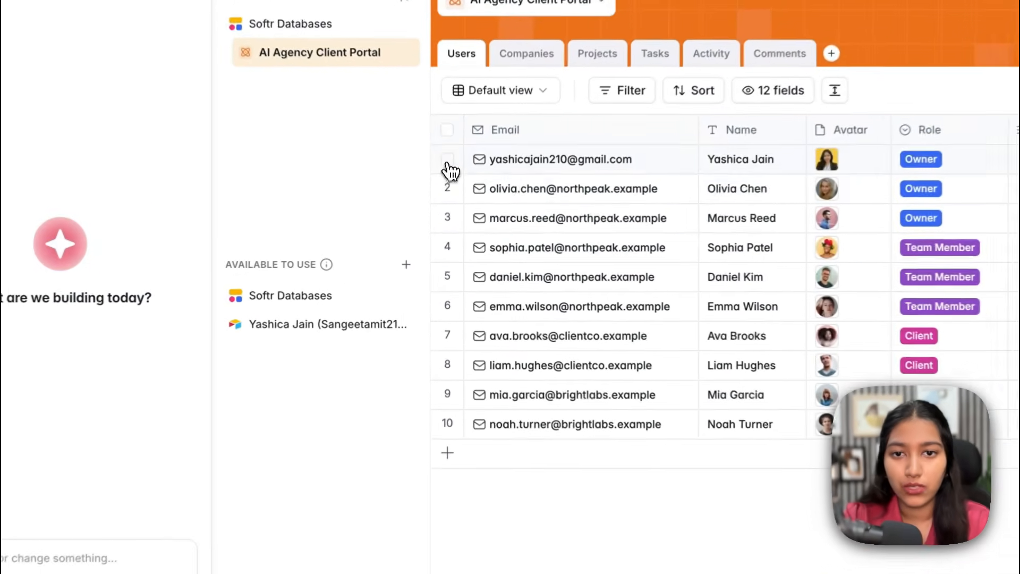
Step: Select all ten user records in the Users table of the AI Agency Client Portal database
left_click(447, 184)
left_click(448, 208)
left_click(447, 230)
left_click(447, 276)
left_click(447, 307)
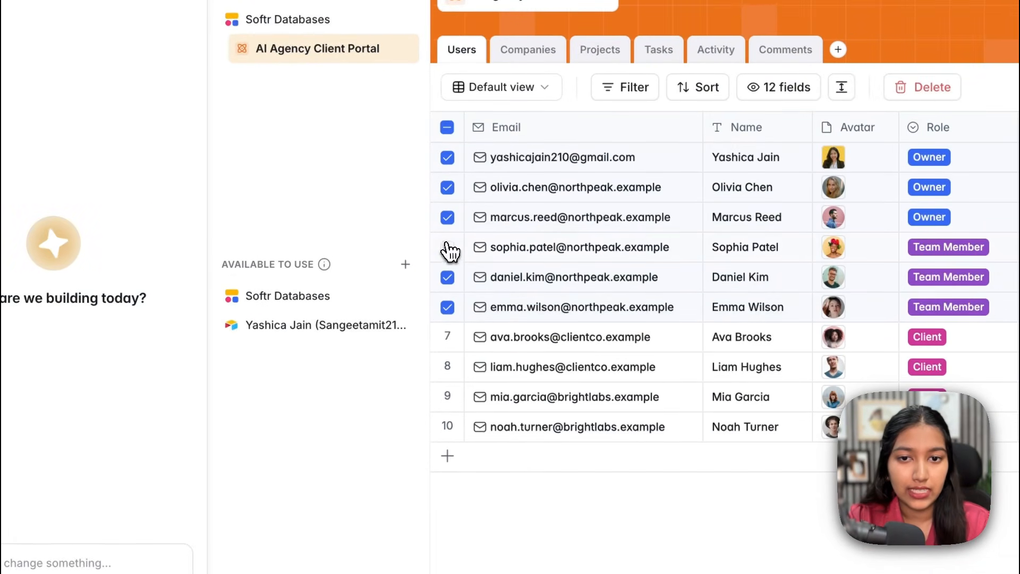
left_click(447, 247)
left_click(448, 337)
left_click(447, 367)
left_click(448, 397)
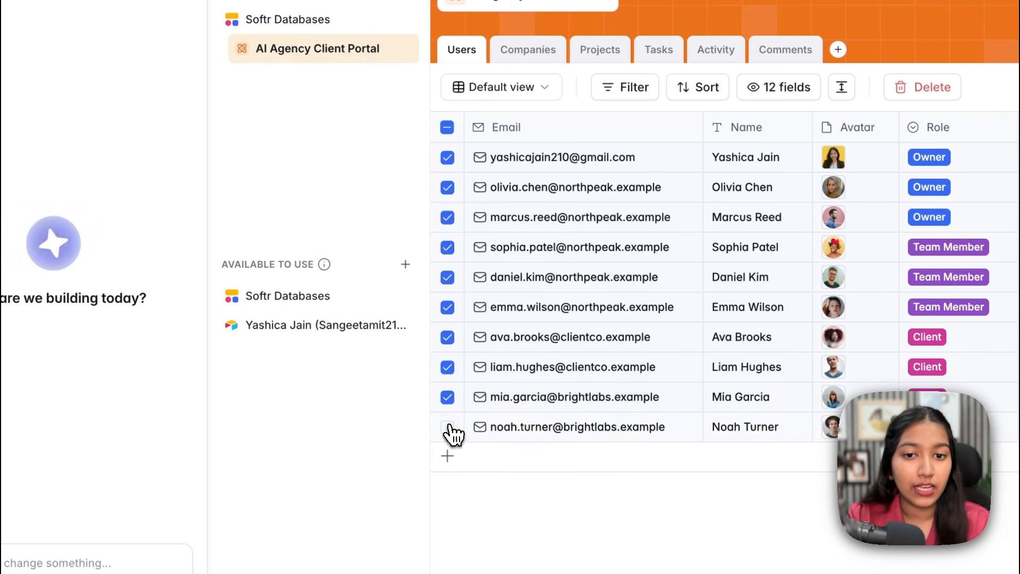
left_click(447, 427)
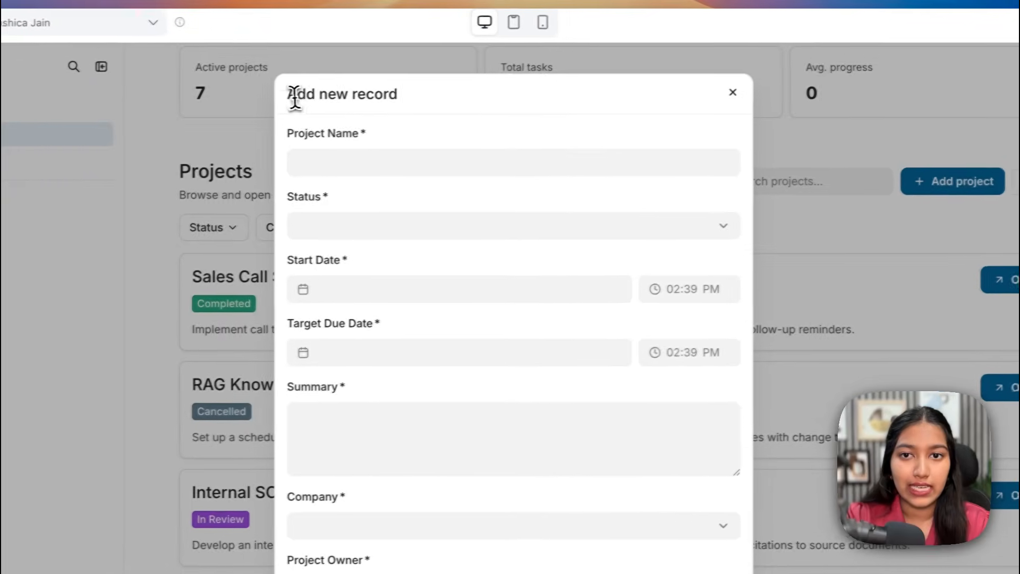
Step: Look over the Add new record form for projects in the portal preview
left_click_drag(294, 96, 405, 101)
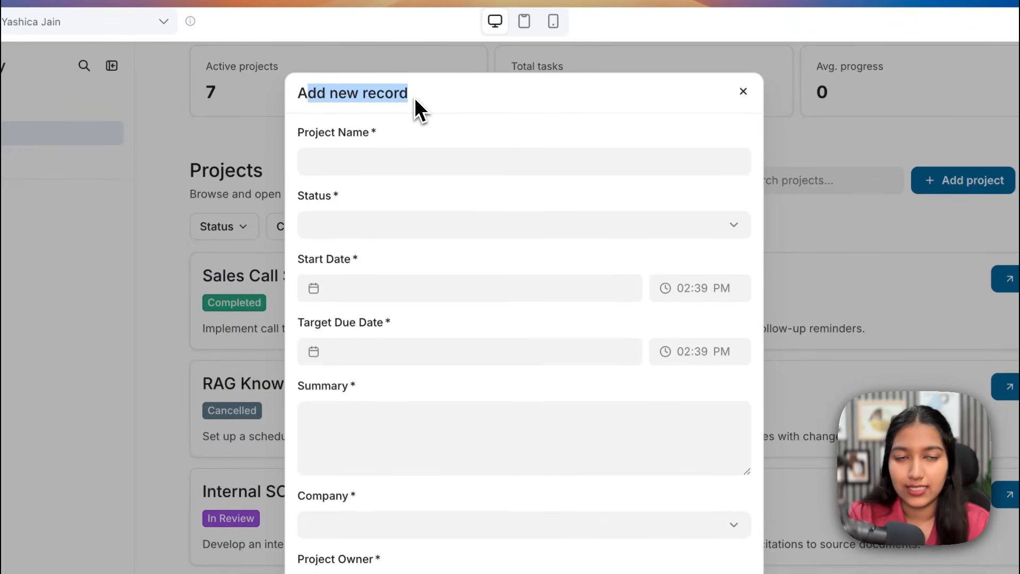
left_click(426, 107)
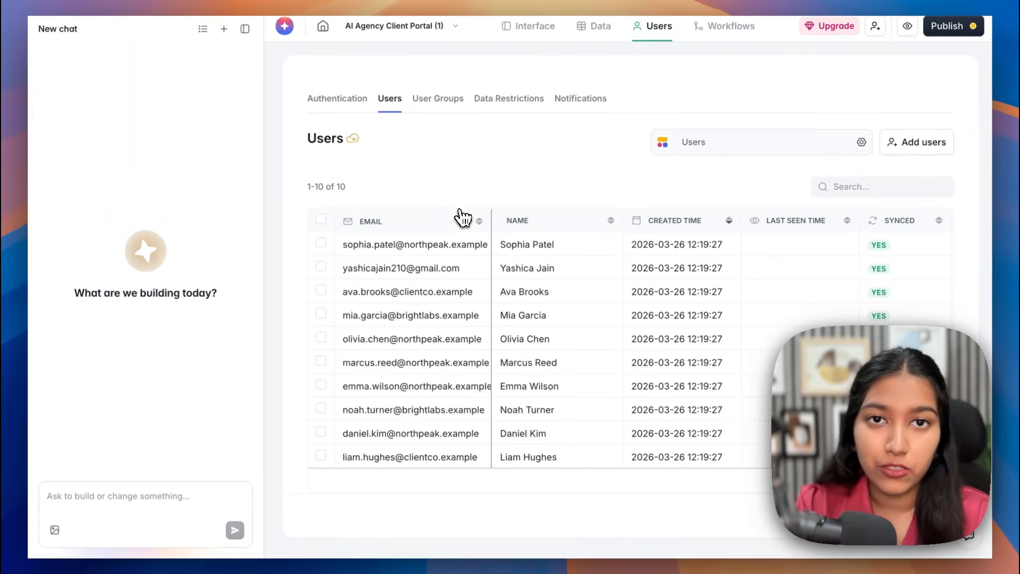
Step: Examine the app's user list with its groups, authentication and onboarding columns, and check the single and bulk import options for adding users
scroll(675, 360, "right", 5)
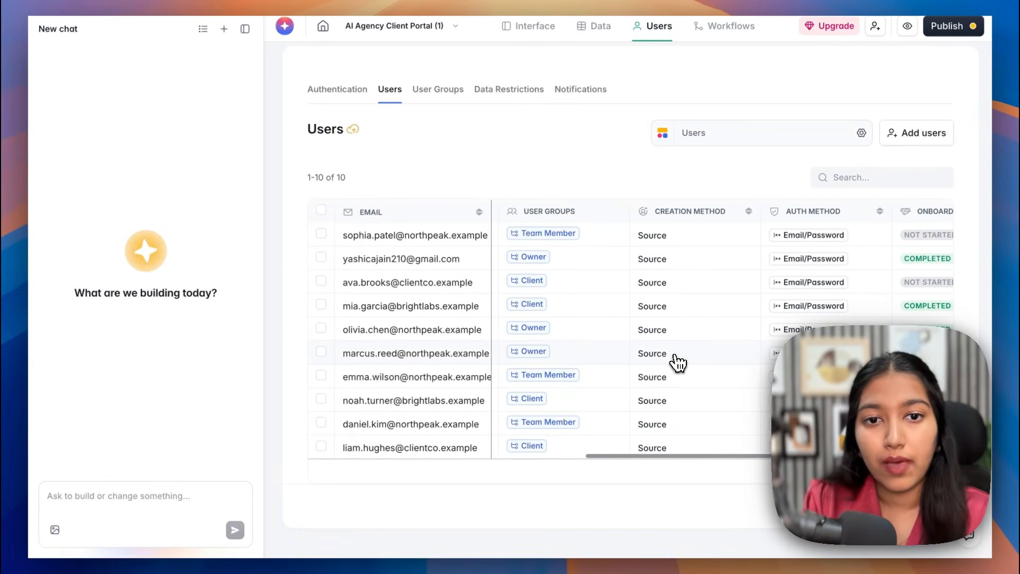
scroll(675, 359, "right", 5)
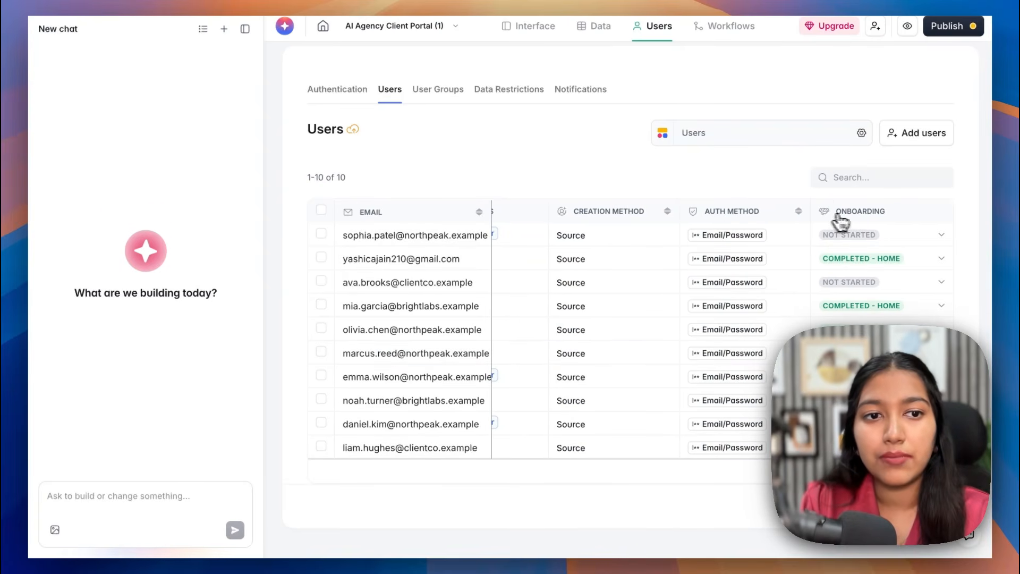
left_click(916, 133)
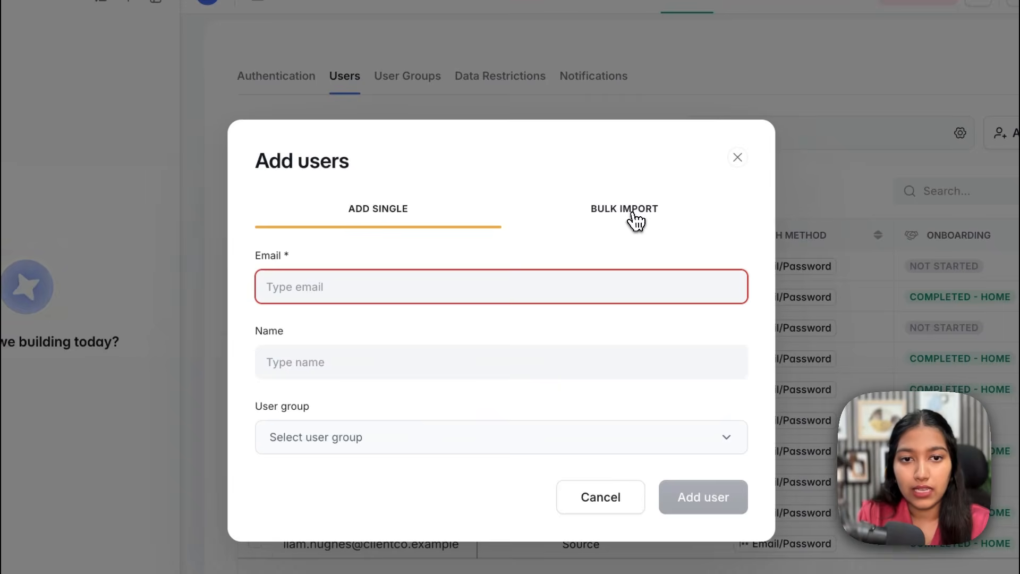
left_click(635, 212)
left_click(737, 149)
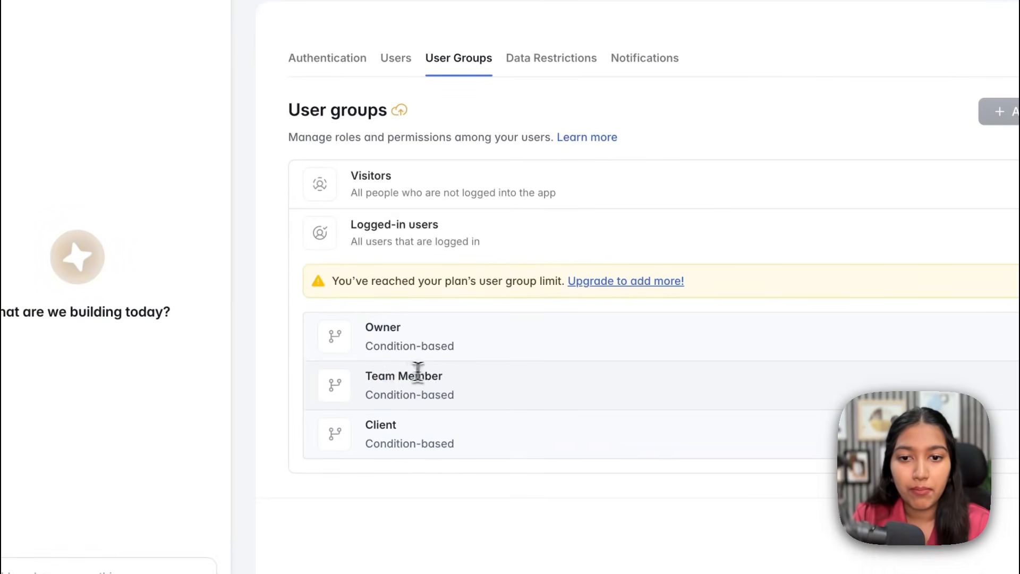
Step: Review the Team Member and Client user groups and read the description of the global data restrictions
left_click_drag(378, 375, 431, 374)
left_click_drag(366, 420, 410, 419)
left_click(521, 68)
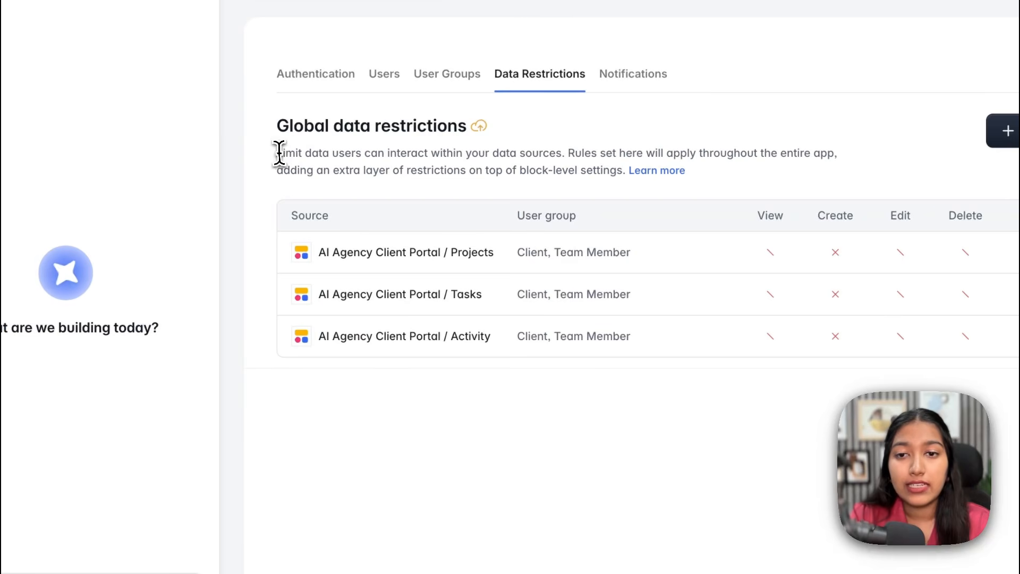
left_click_drag(308, 161, 565, 152)
left_click(566, 152)
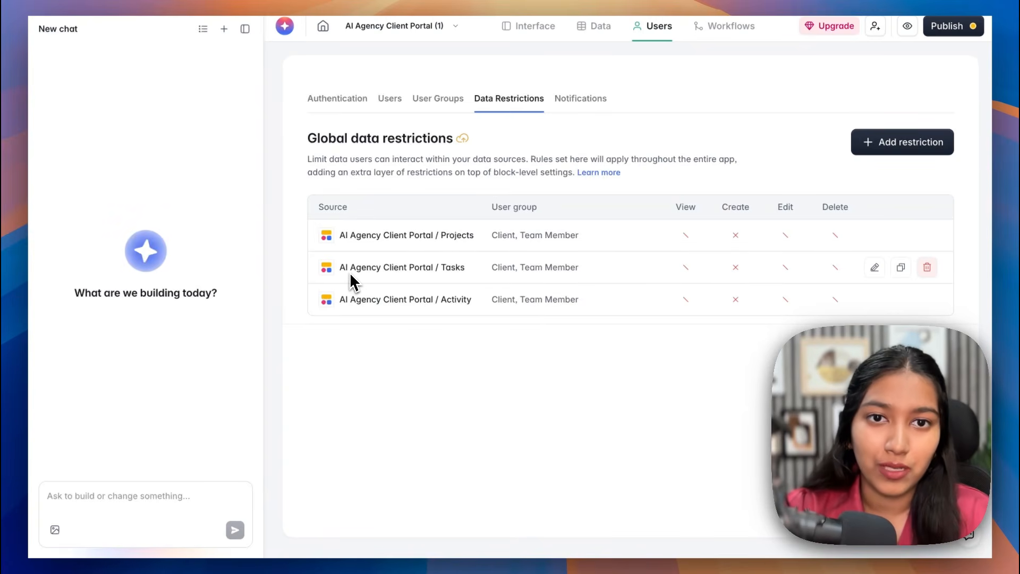
Step: Examine the user notification settings, including the email sender choices, the invitation automation and the list of templates
left_click(581, 99)
scroll(526, 238, "down", 1)
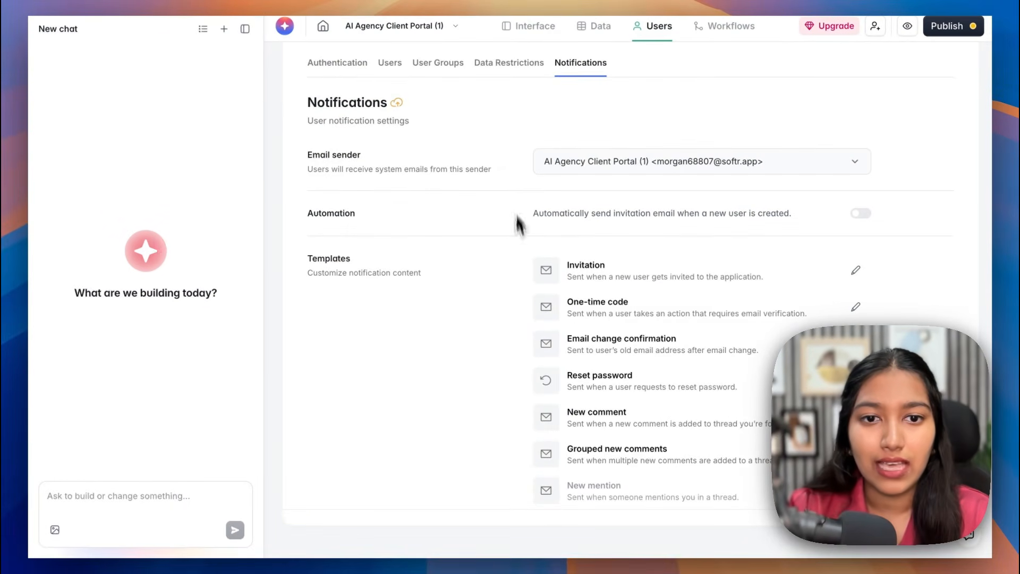
scroll(523, 287, "up", 1)
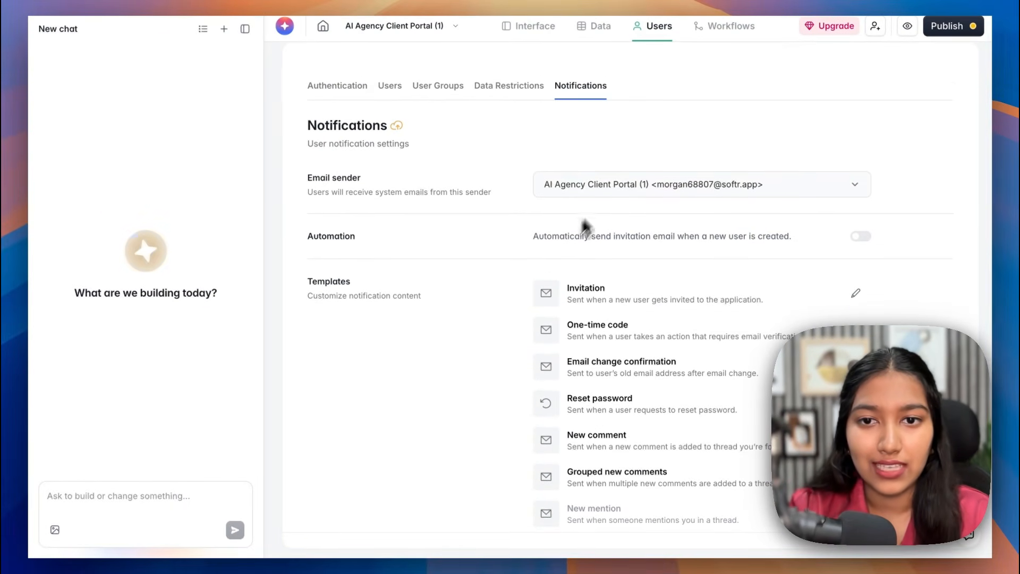
left_click(607, 192)
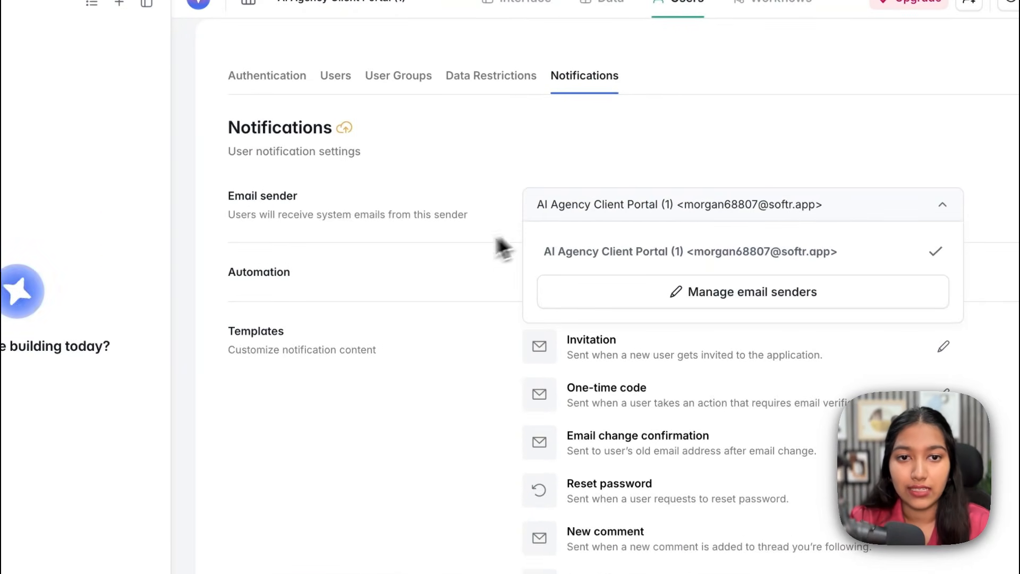
left_click(448, 245)
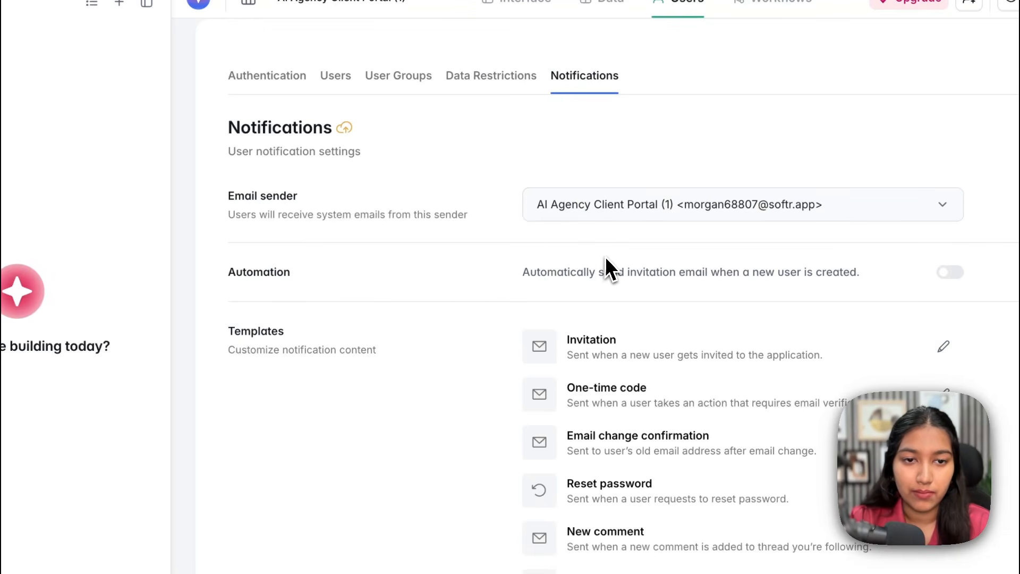
scroll(605, 259, "down", 1)
scroll(606, 259, "up", 1)
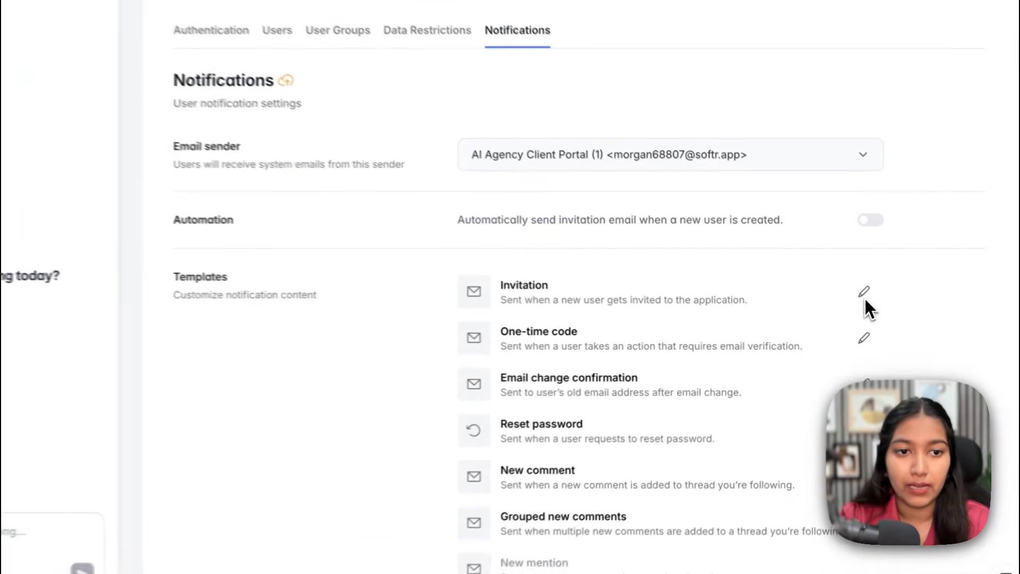
Step: Open the Invitation email template, read its subject and content, and close it without saving
left_click(856, 306)
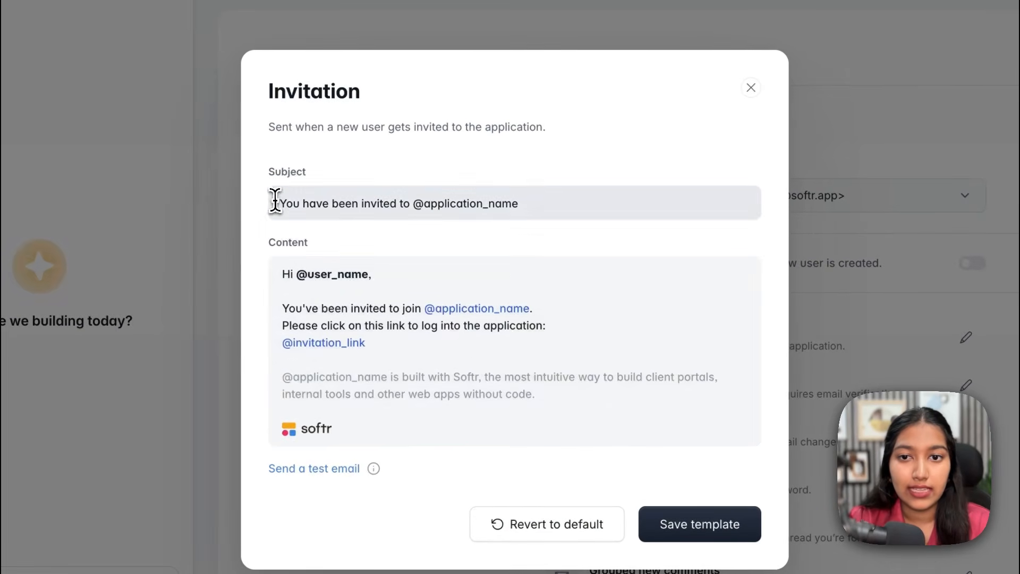
left_click_drag(275, 202, 352, 237)
left_click(370, 363)
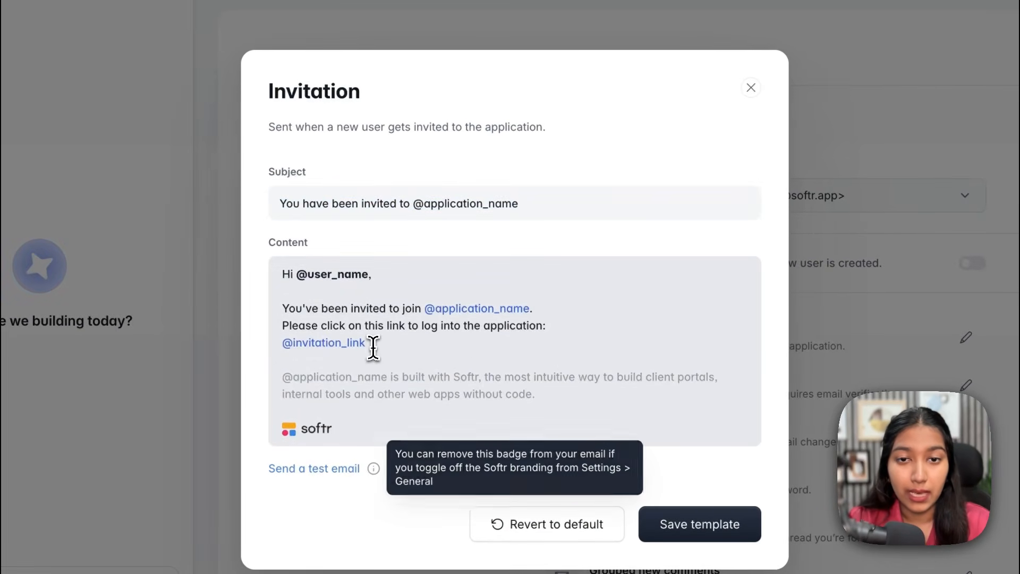
mouse_move(373, 349)
left_mouse_down()
mouse_move(285, 292)
mouse_move(374, 353)
left_mouse_up()
left_click(286, 292)
left_click(376, 353)
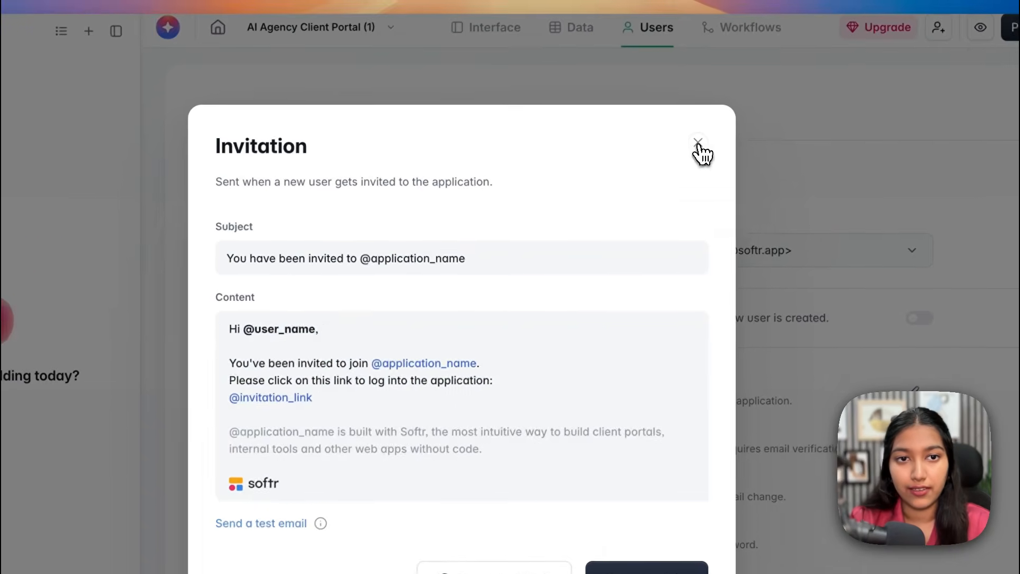
left_click(751, 87)
Step: Examine the authentication settings for login, authentication methods, sign-up and onboarding flows
scroll(686, 285, "down", 2)
scroll(707, 326, "down", 1)
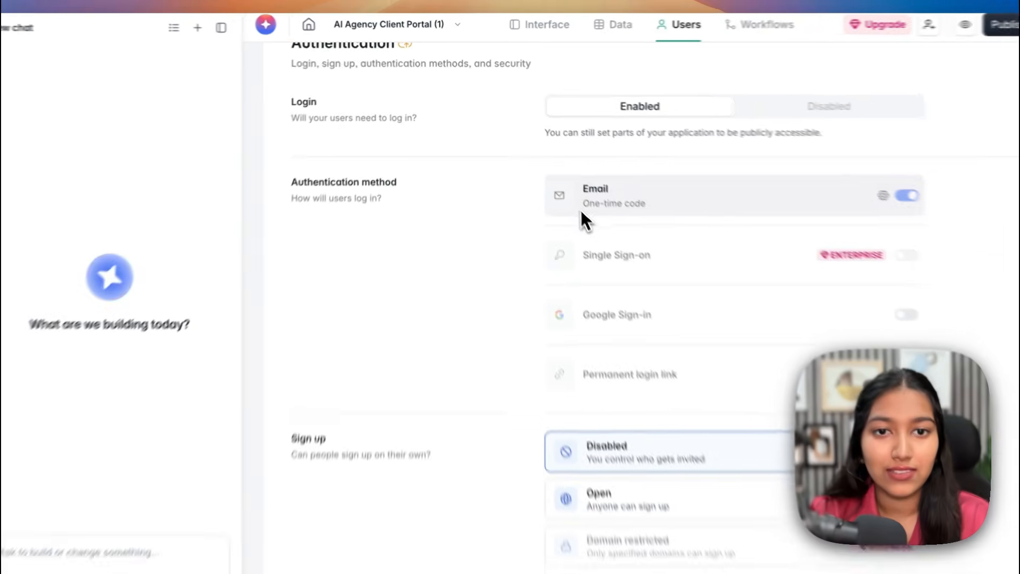
scroll(598, 300, "down", 3)
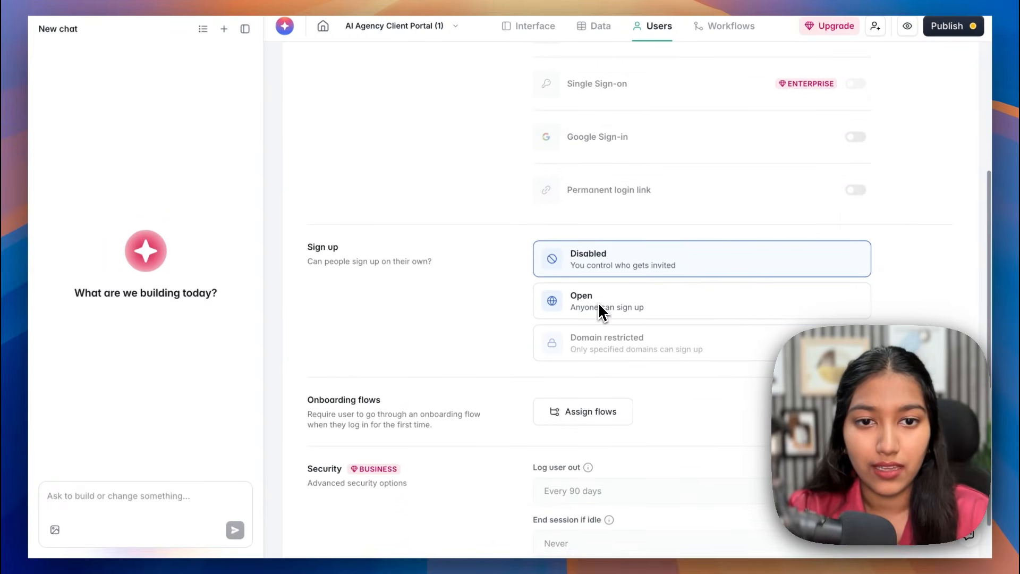
left_click_drag(266, 164, 419, 249)
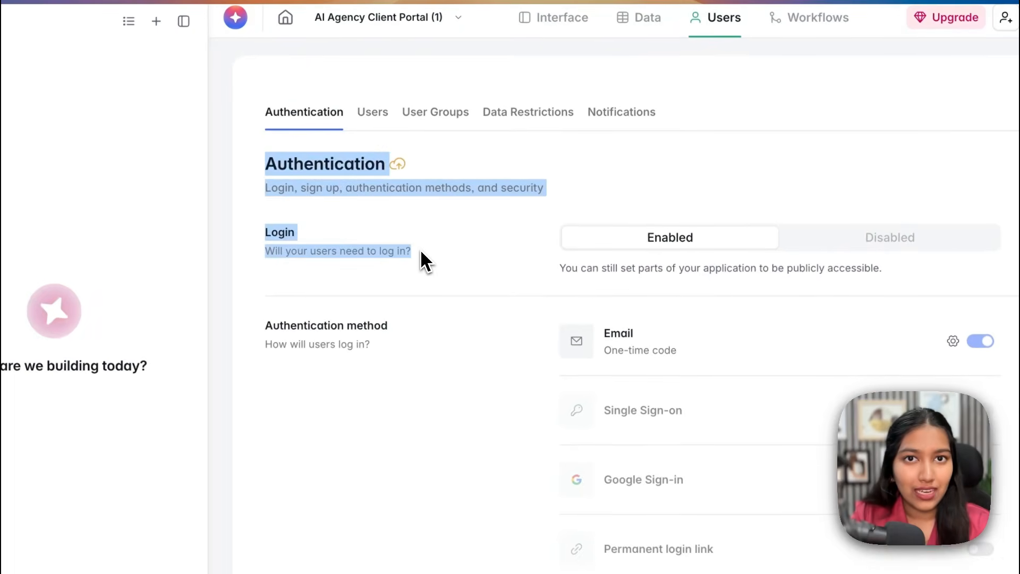
left_click(420, 248)
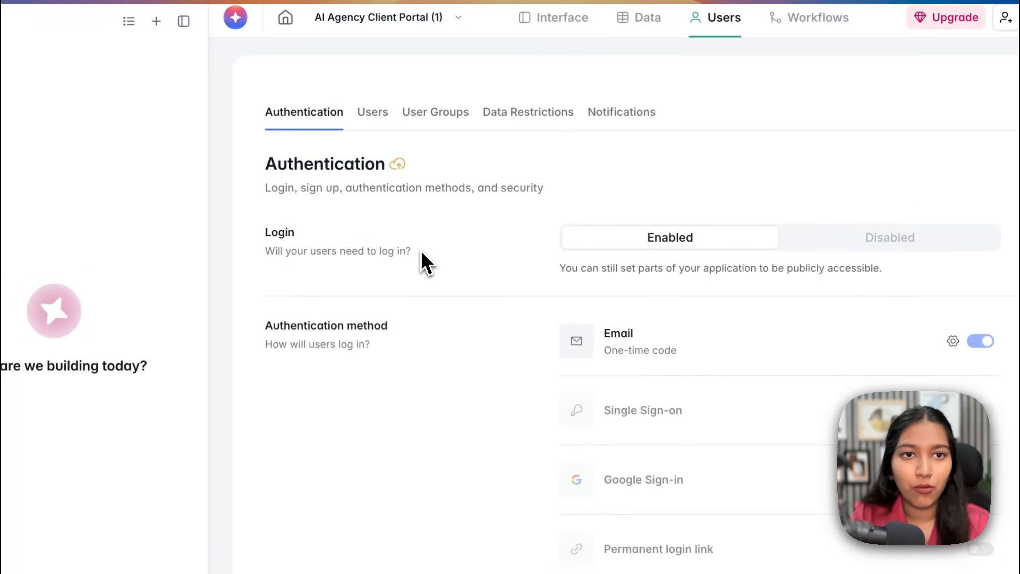
Step: Publish the app to its Softr subdomain and postpone sending invites to the uninvited users
left_click(948, 31)
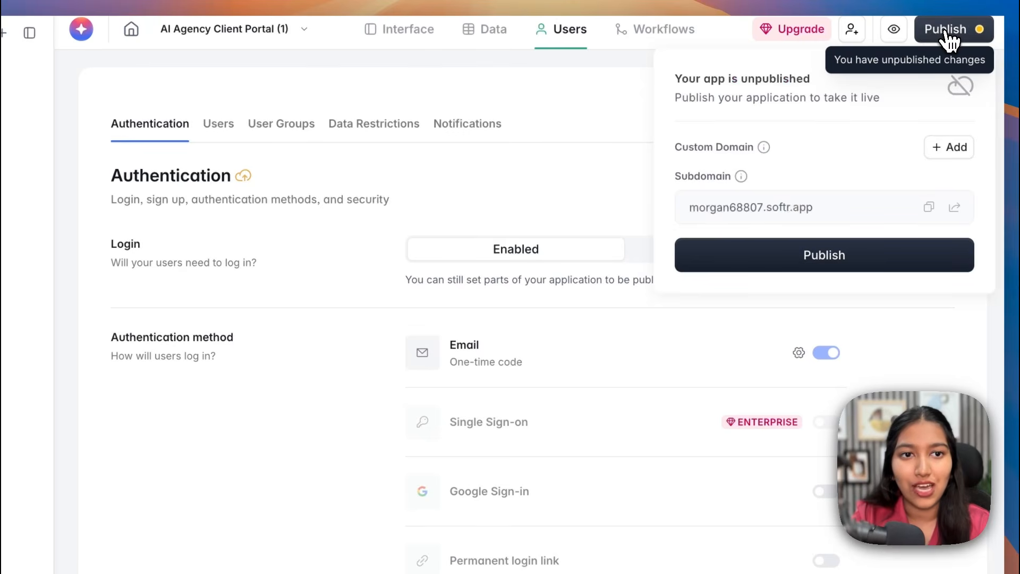
left_click(802, 266)
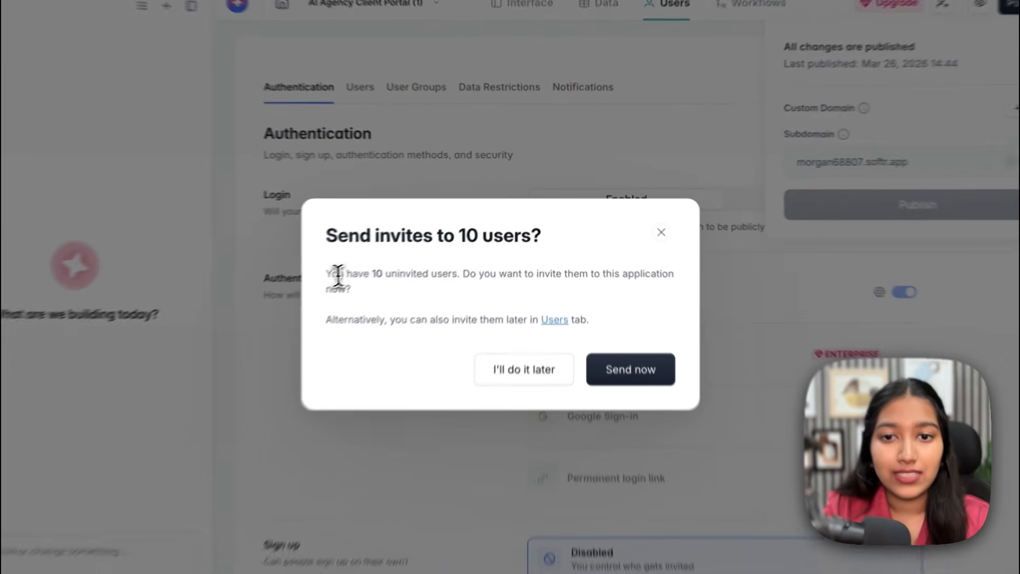
left_click_drag(330, 275, 370, 294)
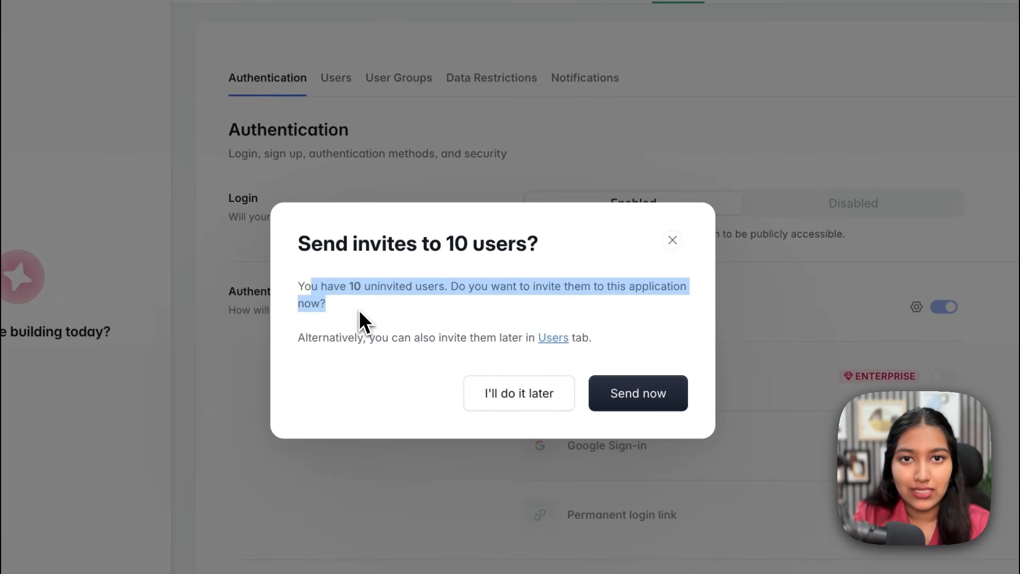
left_click(497, 400)
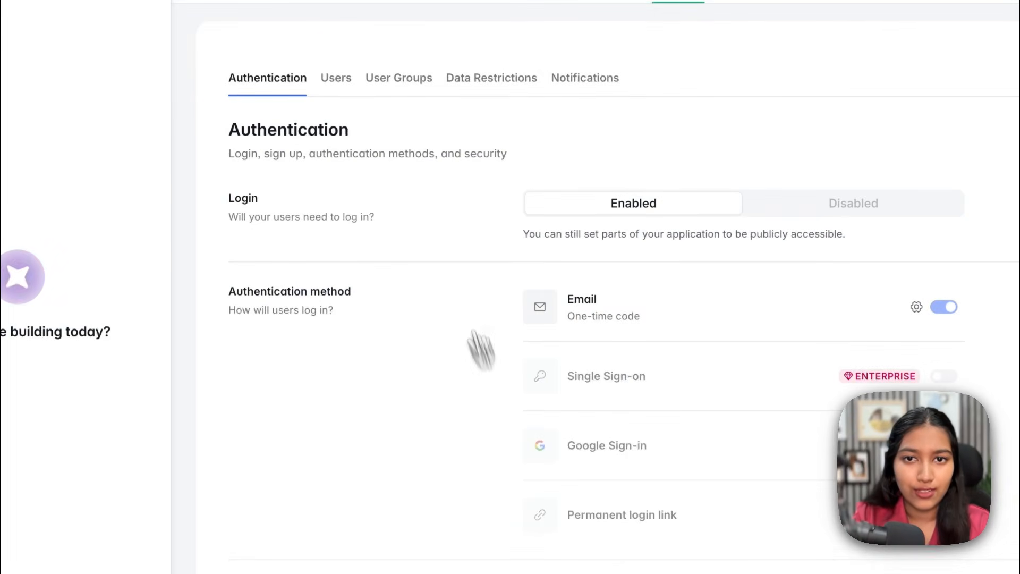
Step: Add a single user to the app with the user's e-mail and full name, leaving the user group unselected
left_click(335, 90)
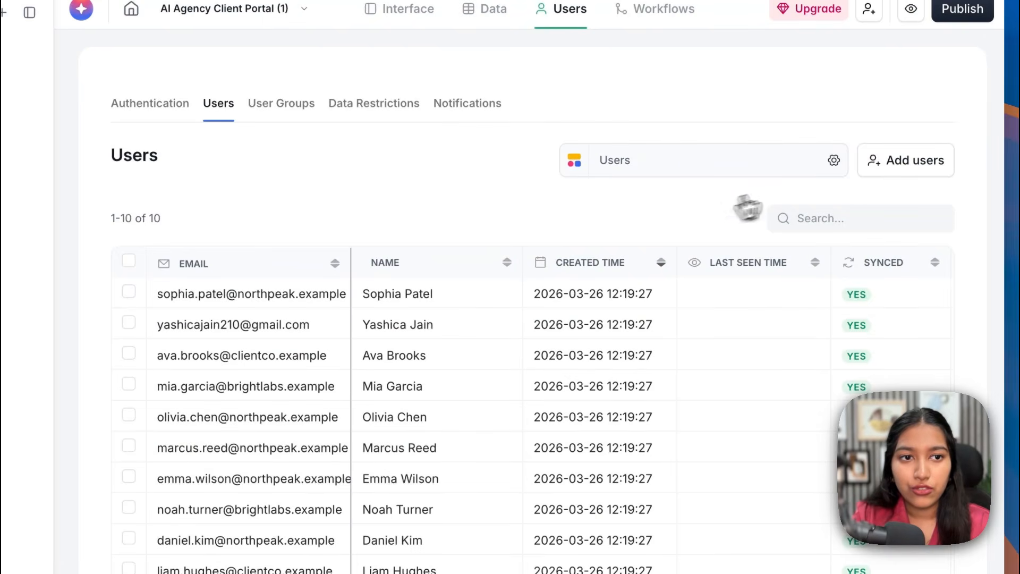
left_click(909, 171)
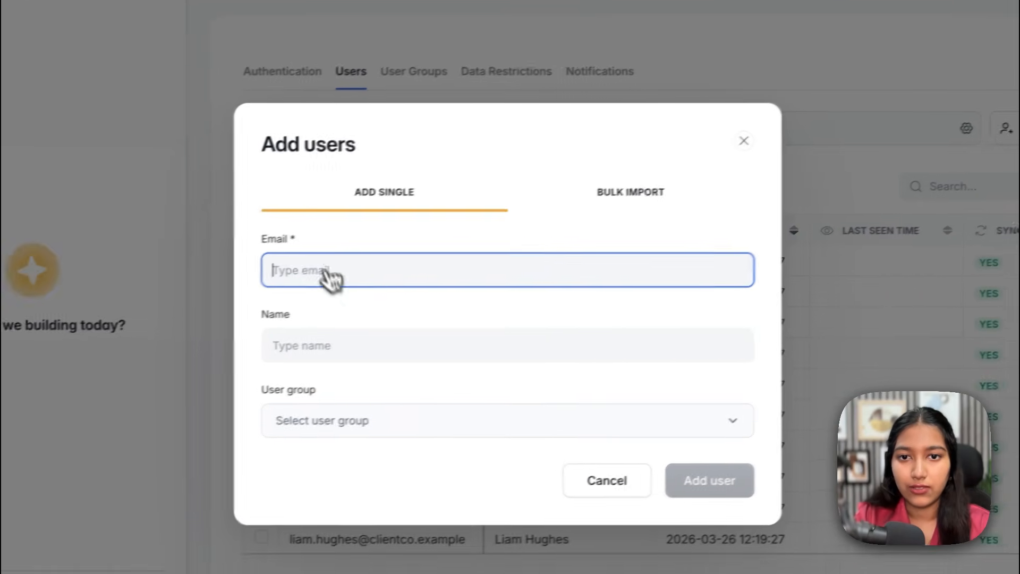
left_click(490, 227)
left_click(302, 226)
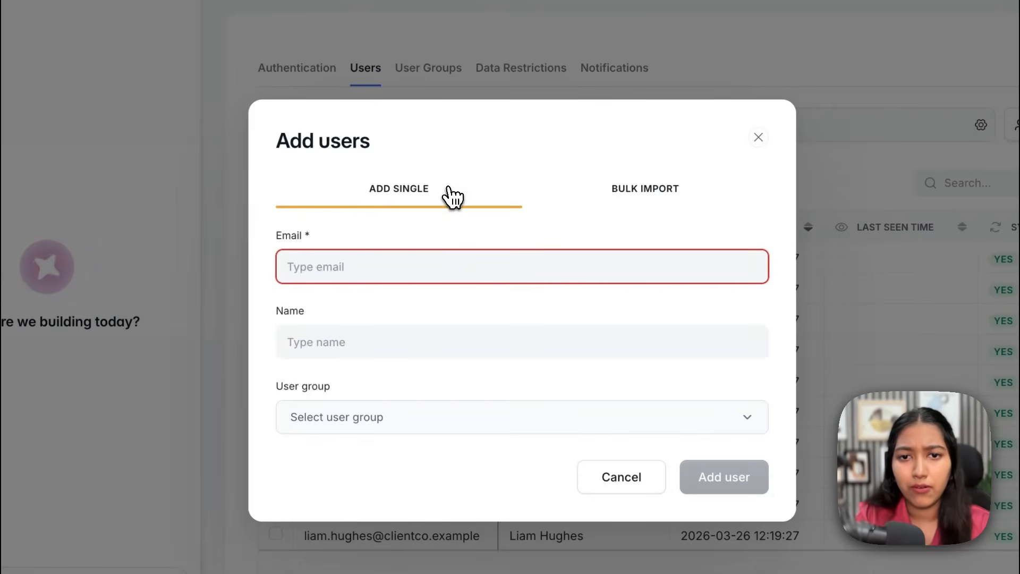
left_click(401, 268)
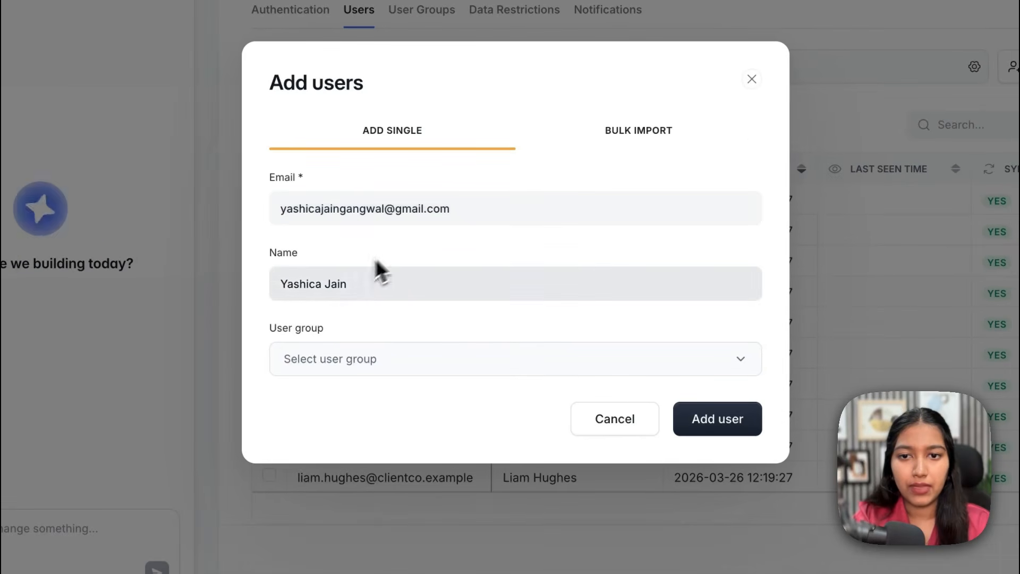
left_click(696, 422)
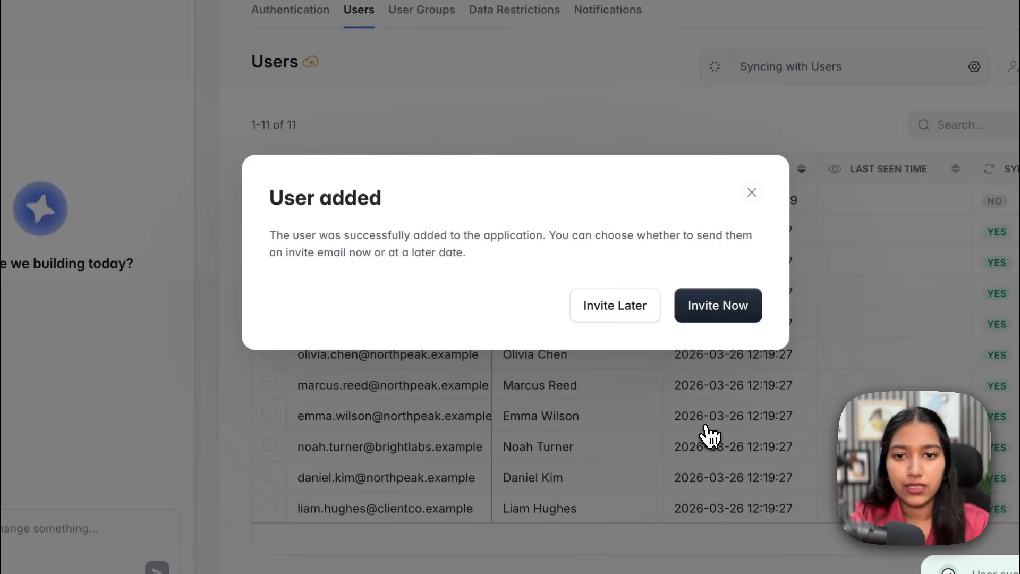
triple_click(313, 204)
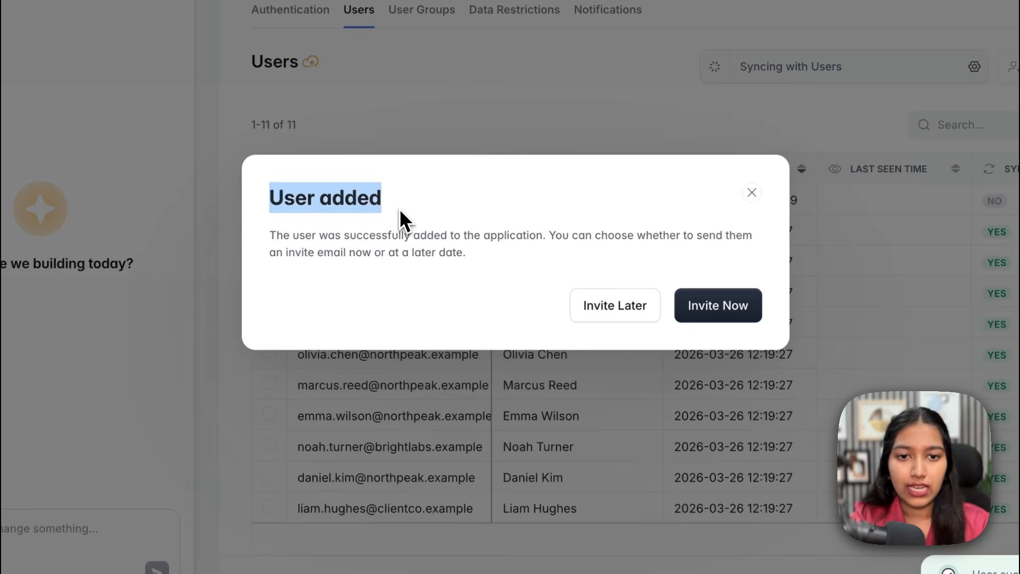
Step: Send the new user the default invitation email and open the received invitation in Gmail
left_click(712, 319)
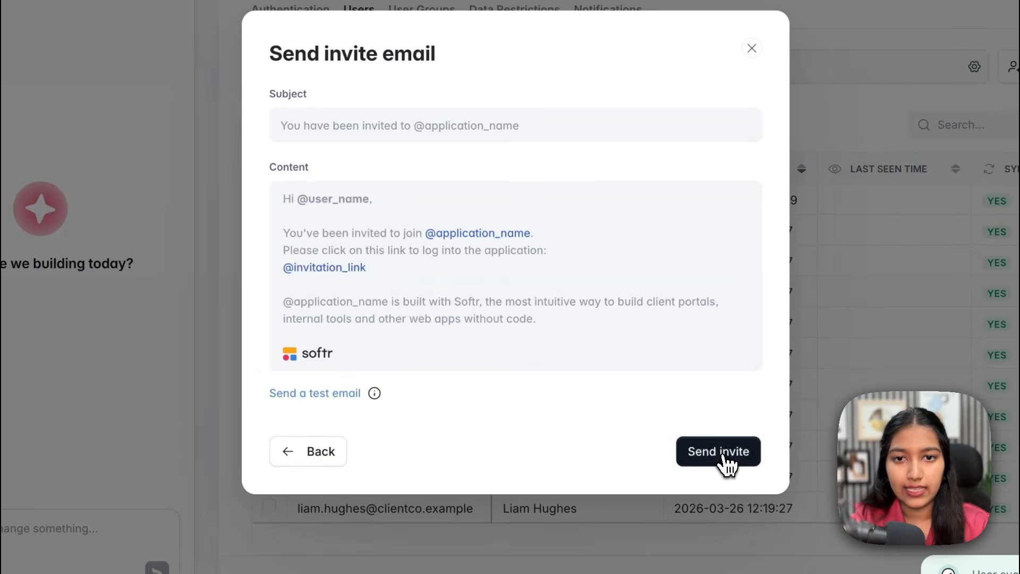
left_click(722, 455)
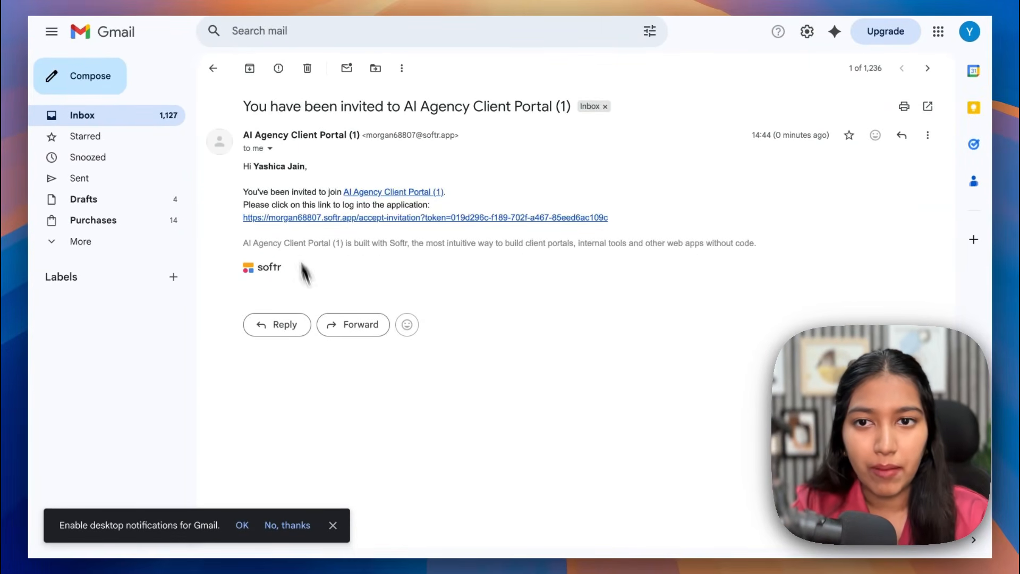
left_click_drag(249, 170, 363, 202)
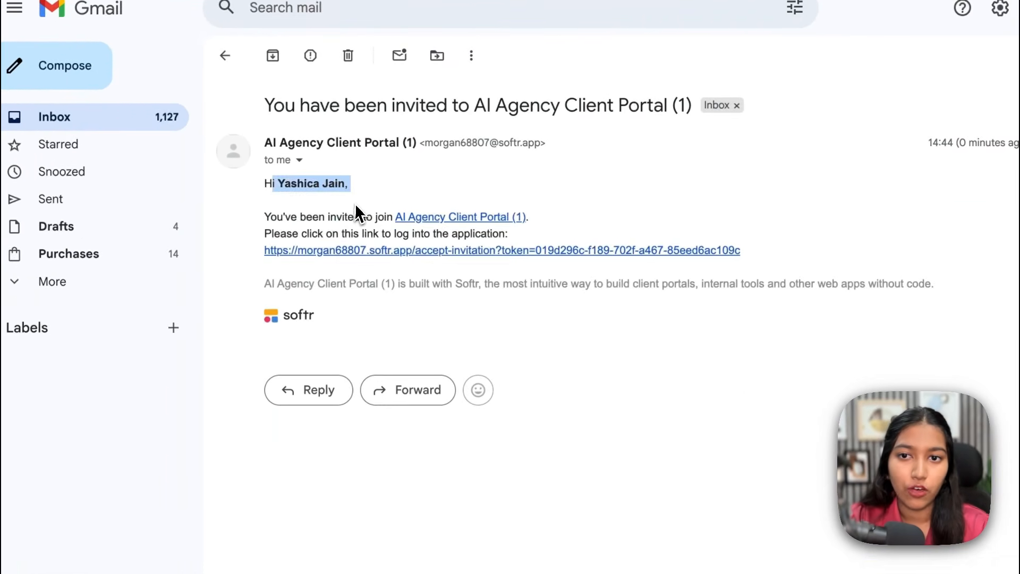
left_click(355, 204)
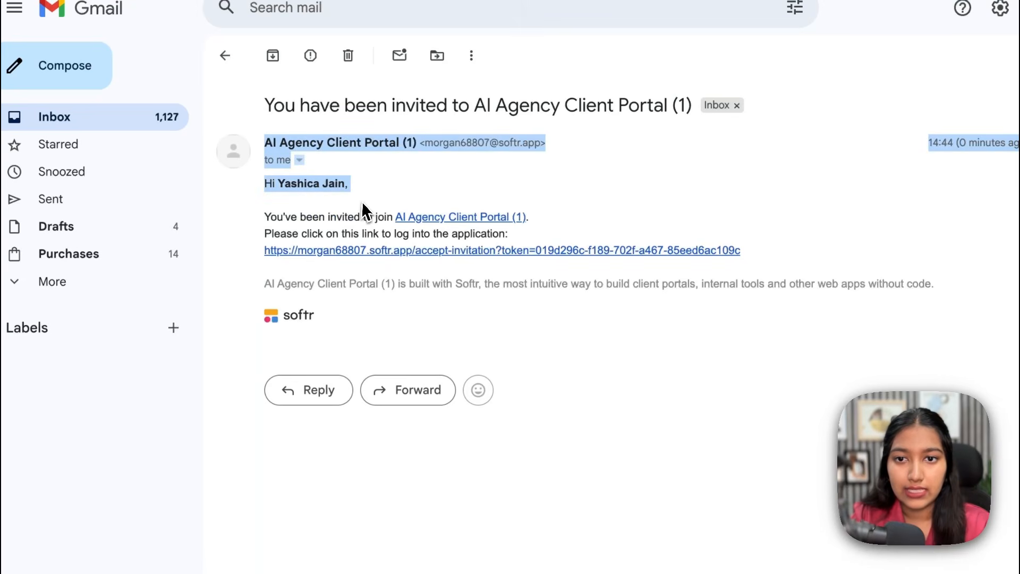
Step: Open the portal invitation link from the e-mail and submit the invited user's e-mail address to log in
left_click(316, 223)
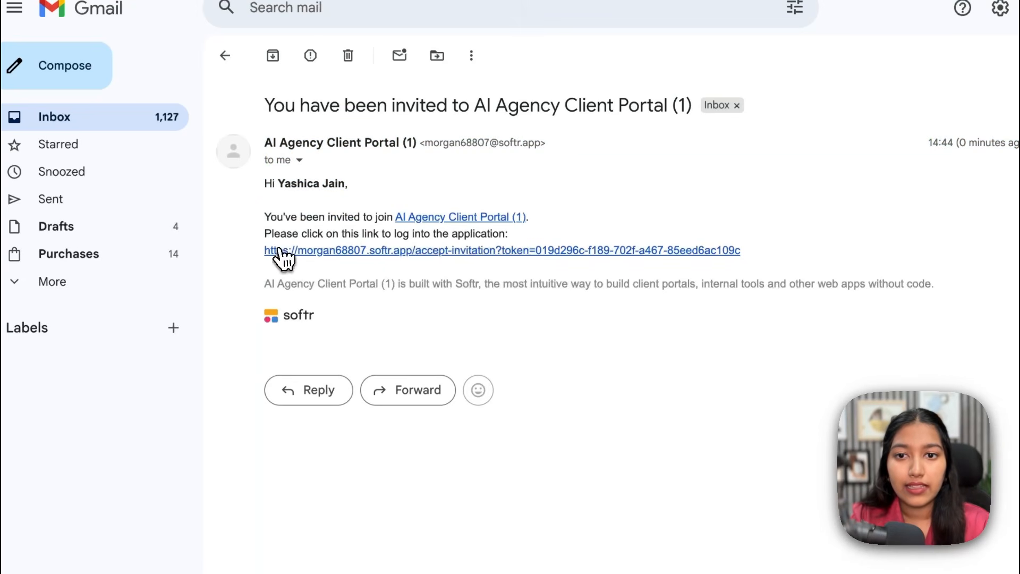
left_click(403, 253)
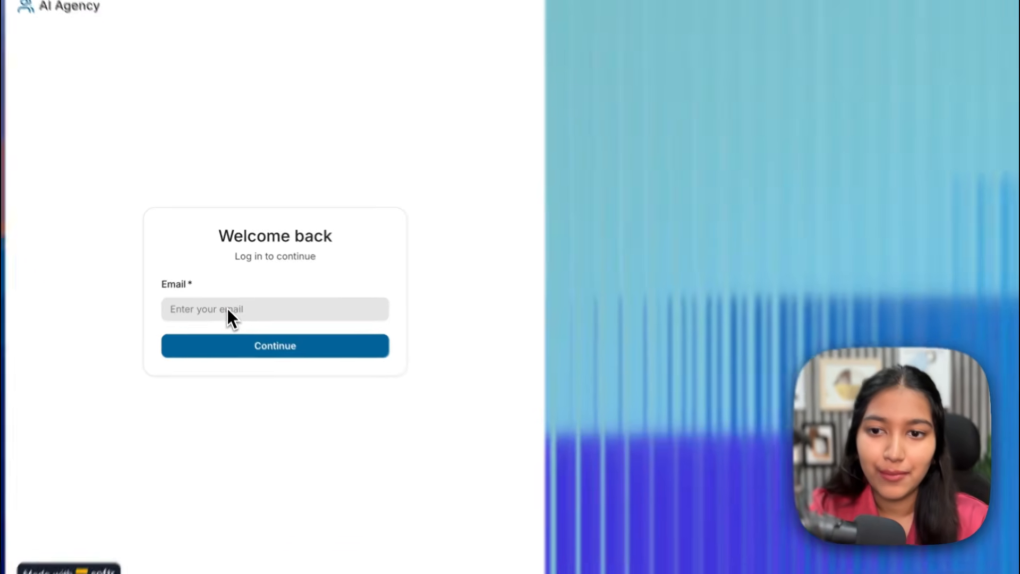
left_click(228, 301)
left_click(222, 323)
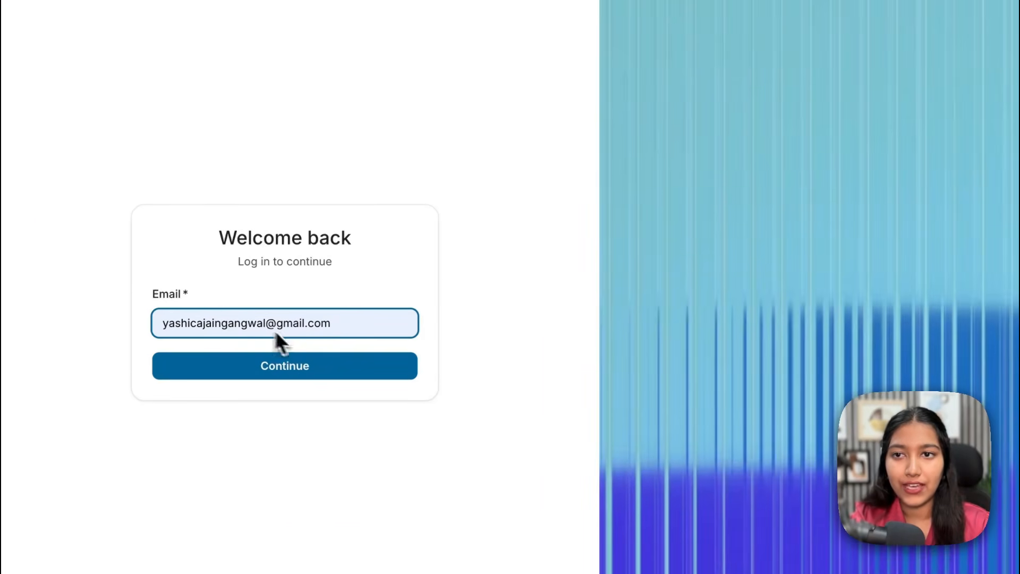
left_click(251, 370)
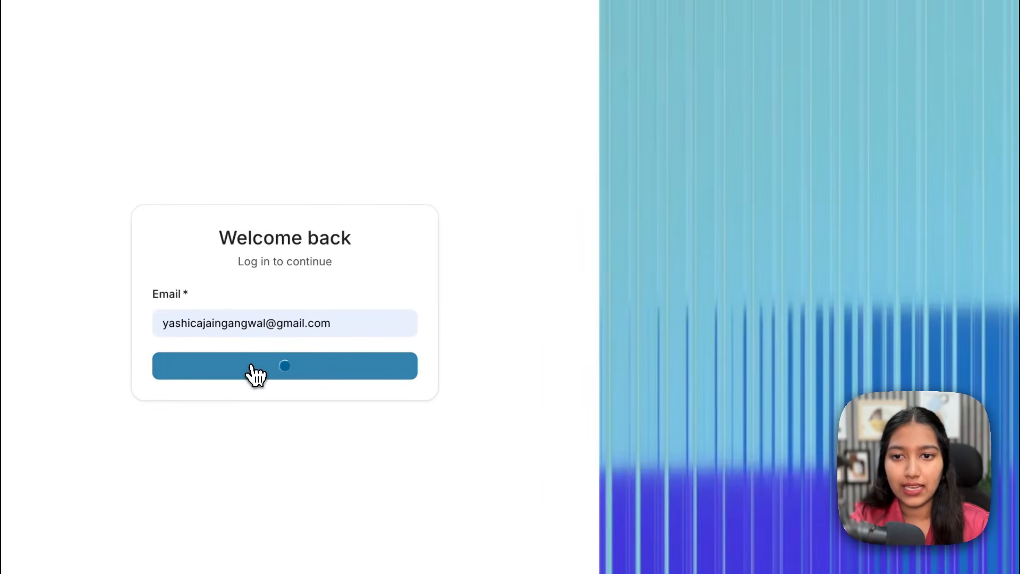
Step: Log in with the verification code received by e-mail and look through the client portal
left_click_drag(236, 318, 233, 316)
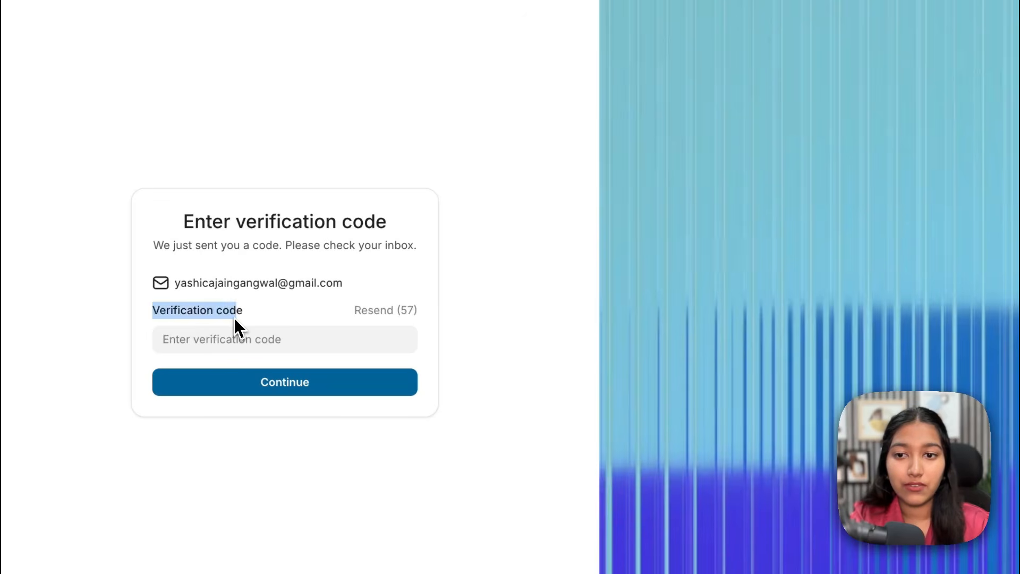
left_click(234, 318)
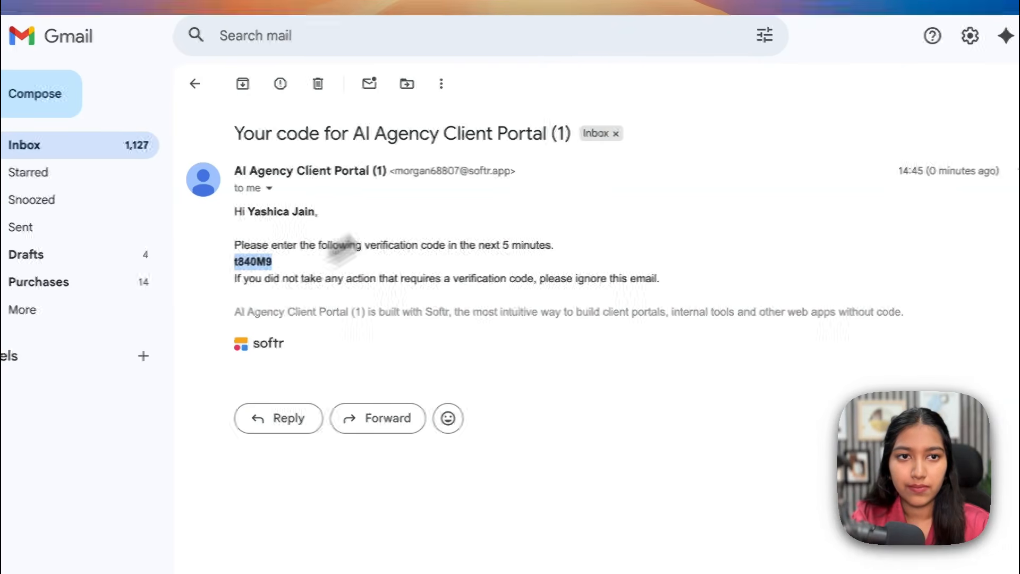
left_click(237, 360)
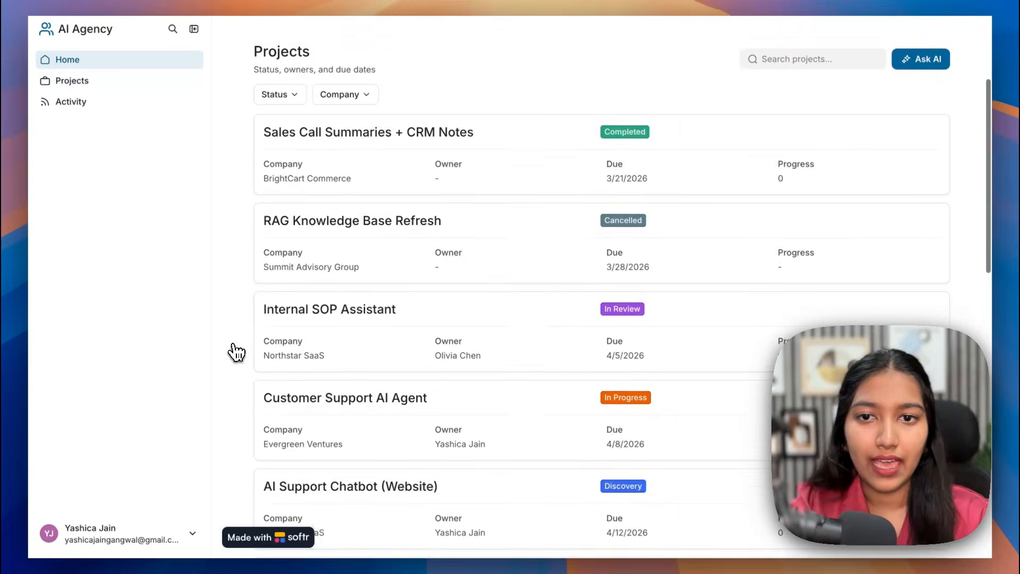
scroll(236, 352, "down", 5)
scroll(236, 352, "down", 2)
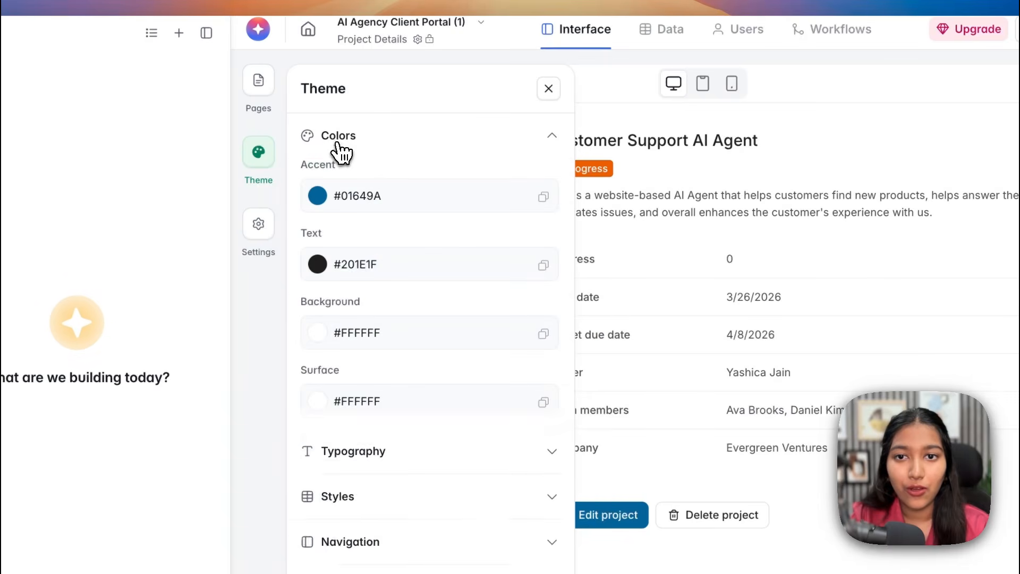
Step: Examine the Colors, Typography and Styles sections of the app's theme in the Softr editor
left_click(339, 140)
left_click(343, 184)
left_click(343, 191)
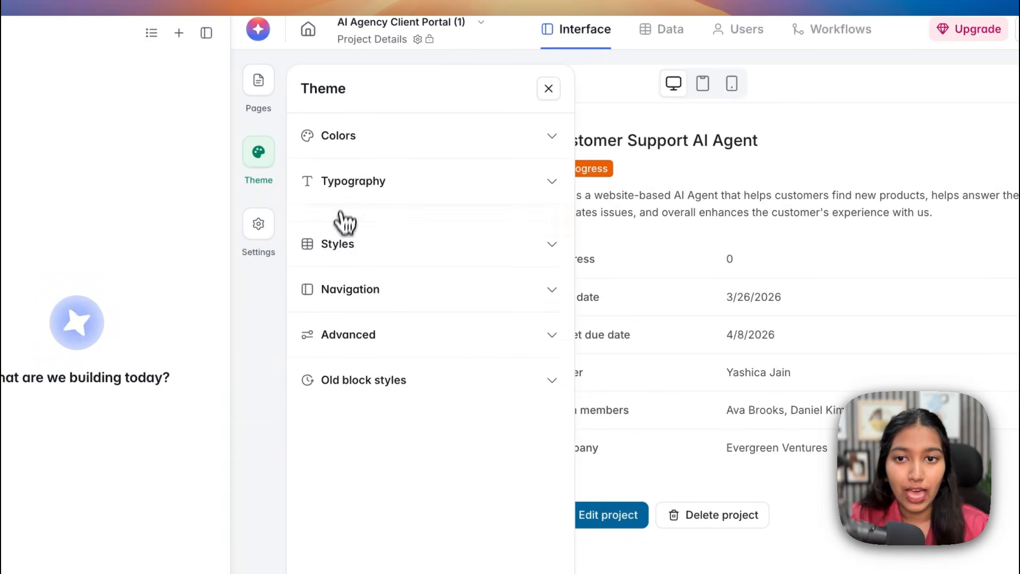
left_click(336, 228)
left_click(338, 227)
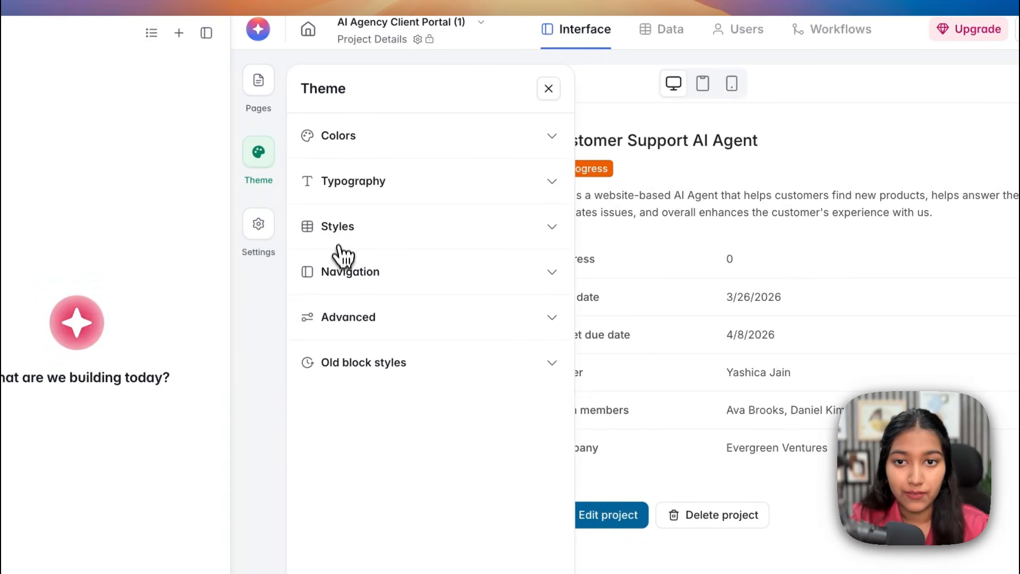
Step: Look through the app and utility pages, including Activity, Log in, Link expired and Page not found, and return to Home
left_click(258, 85)
left_click(345, 233)
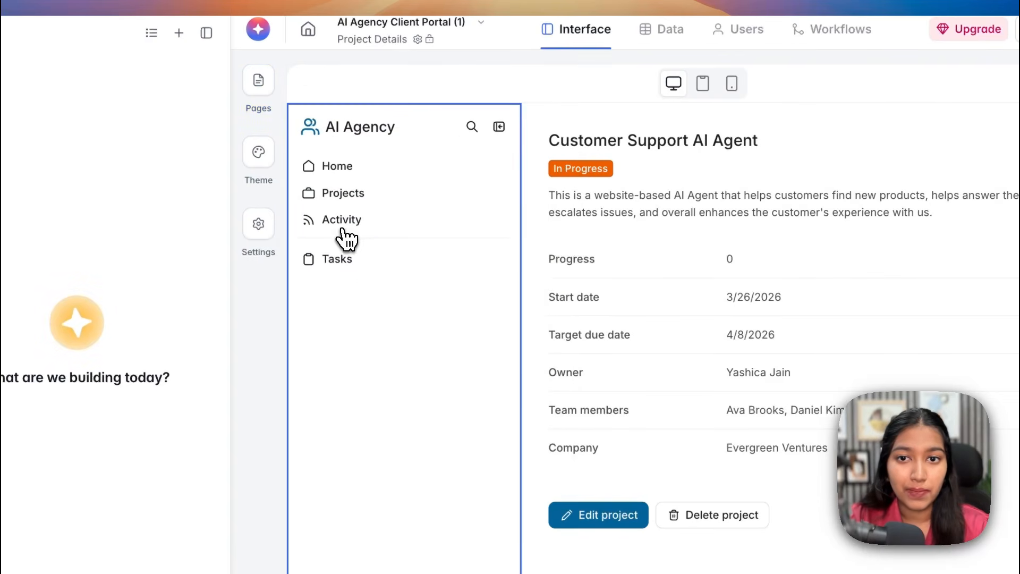
left_click(262, 106)
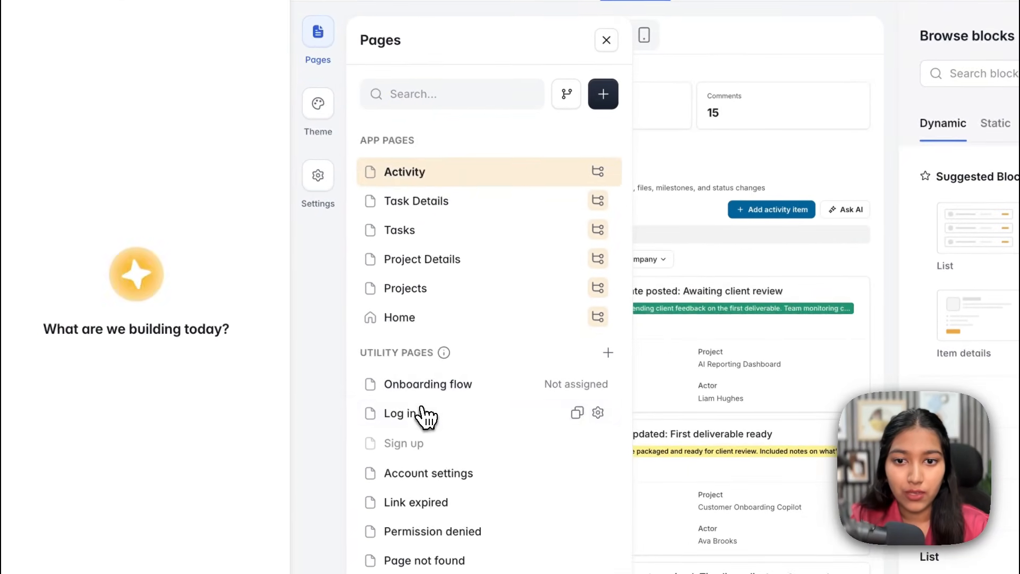
left_click(360, 464)
left_click(318, 37)
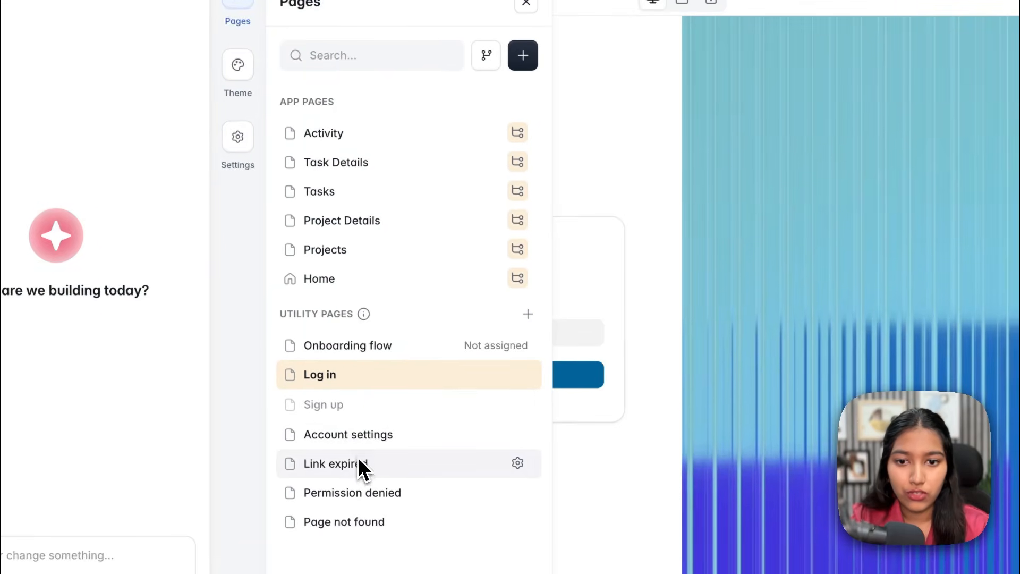
left_click(359, 462)
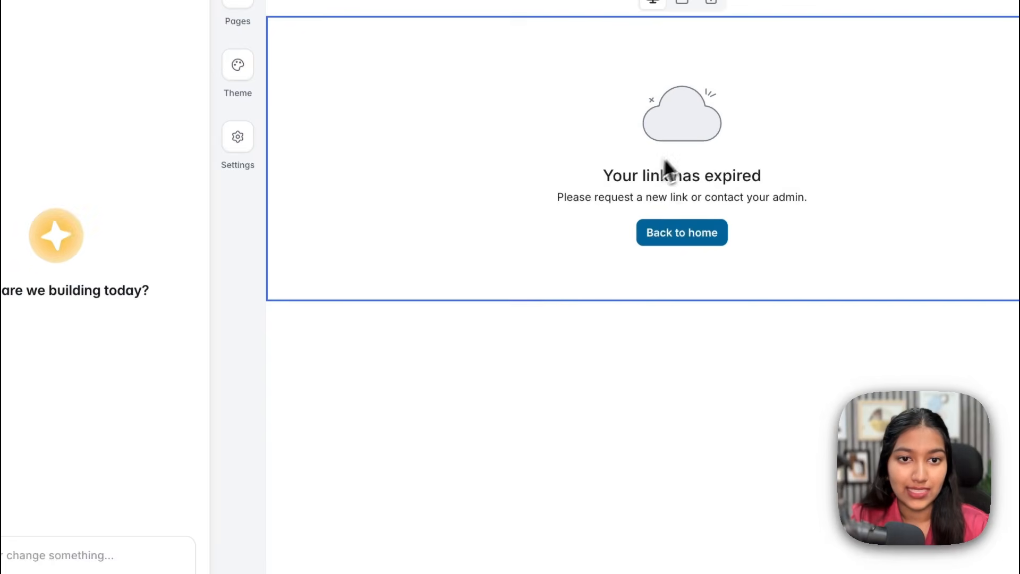
left_click(237, 7)
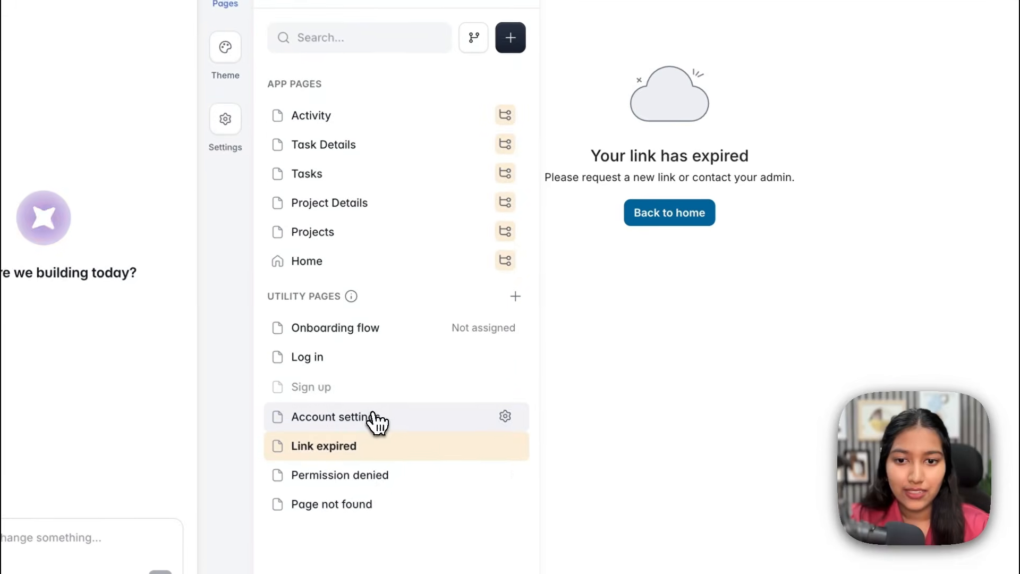
left_click(357, 497)
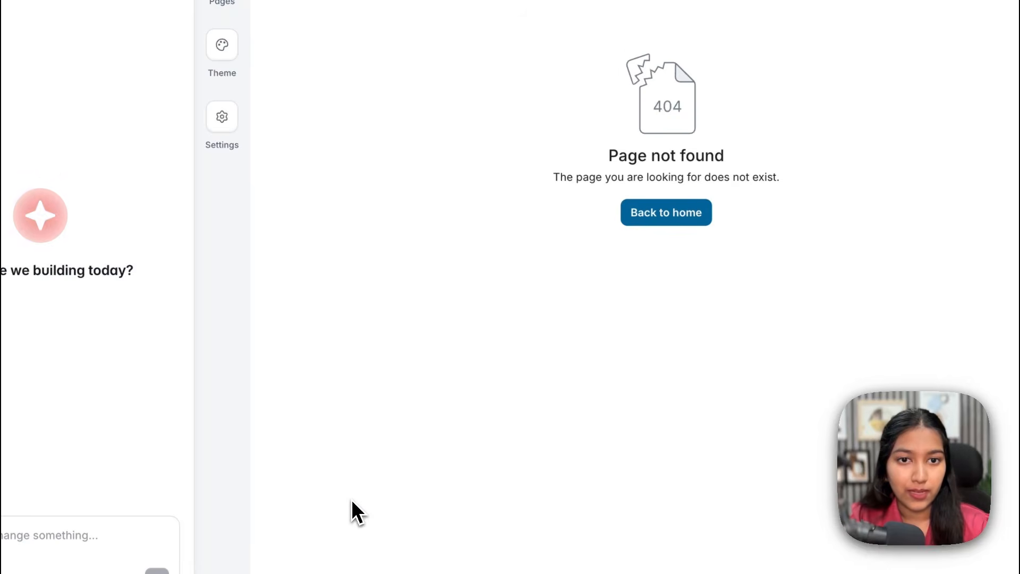
left_click(231, 56)
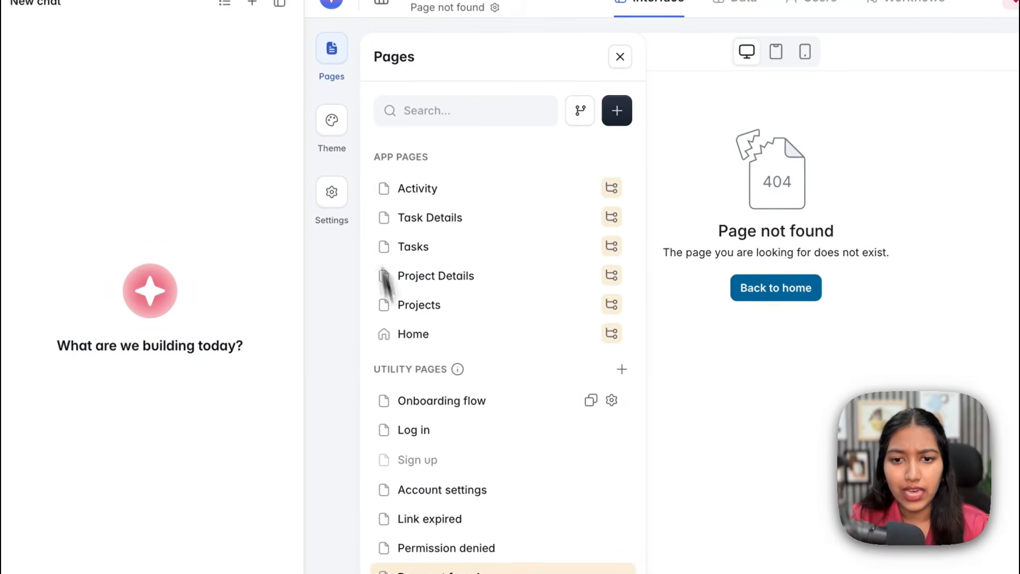
left_click(441, 324)
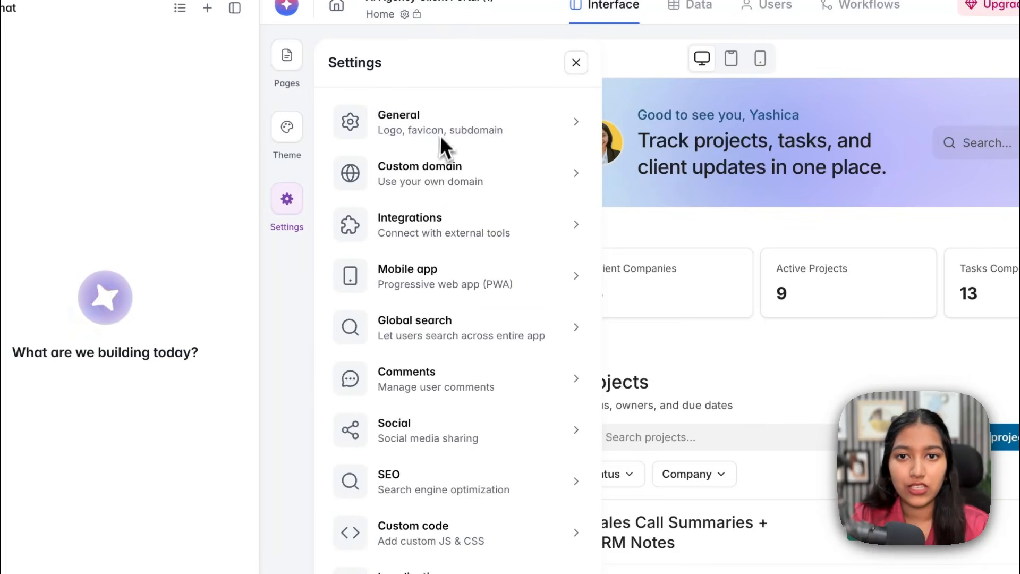
Step: Rename the application as "Automatez AI Client Portal" in the general settings and save the change
left_click(440, 136)
left_click_drag(502, 150, 338, 151)
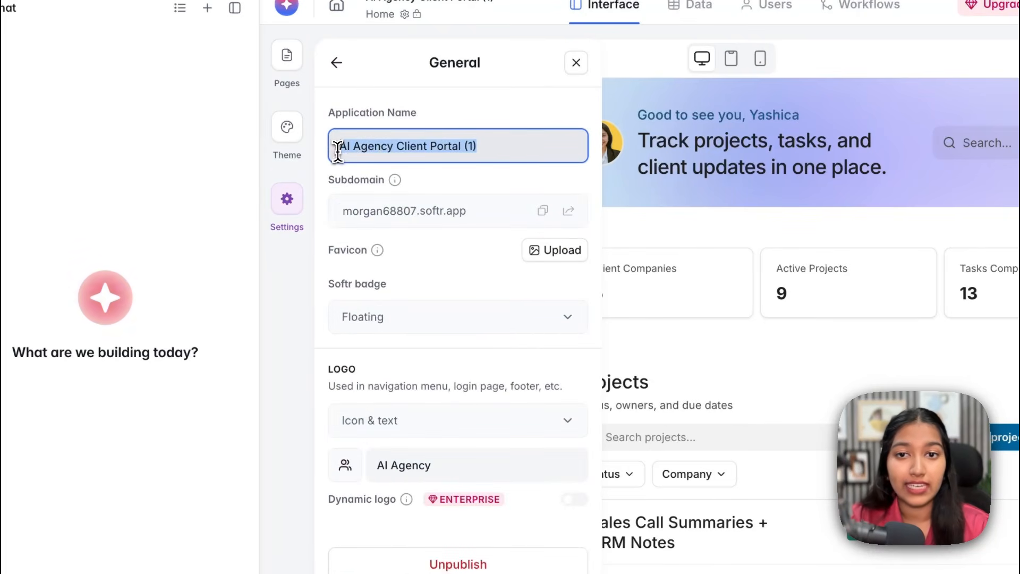
scroll(383, 353, "down", 1)
scroll(383, 352, "up", 1)
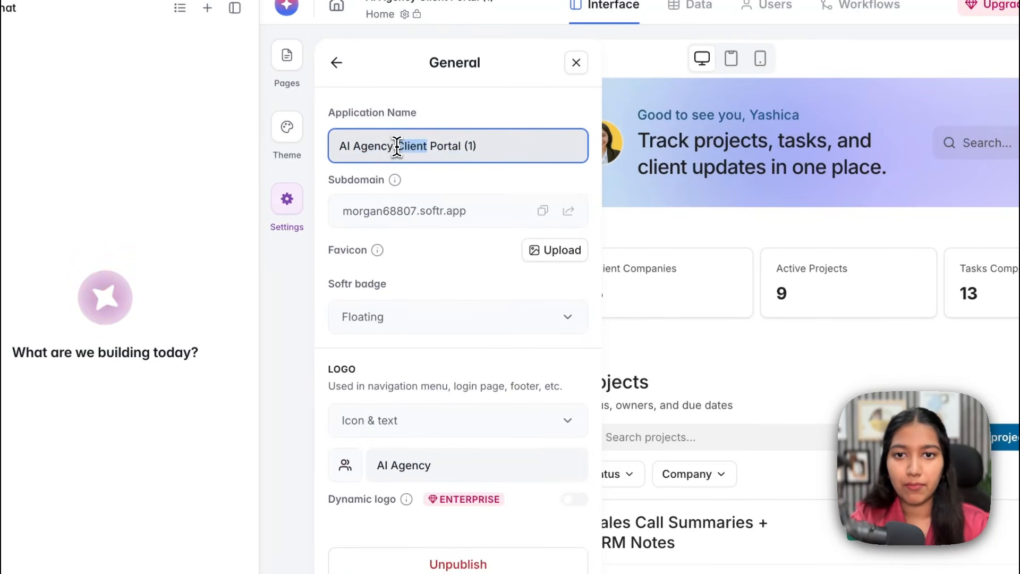
type("Automatez")
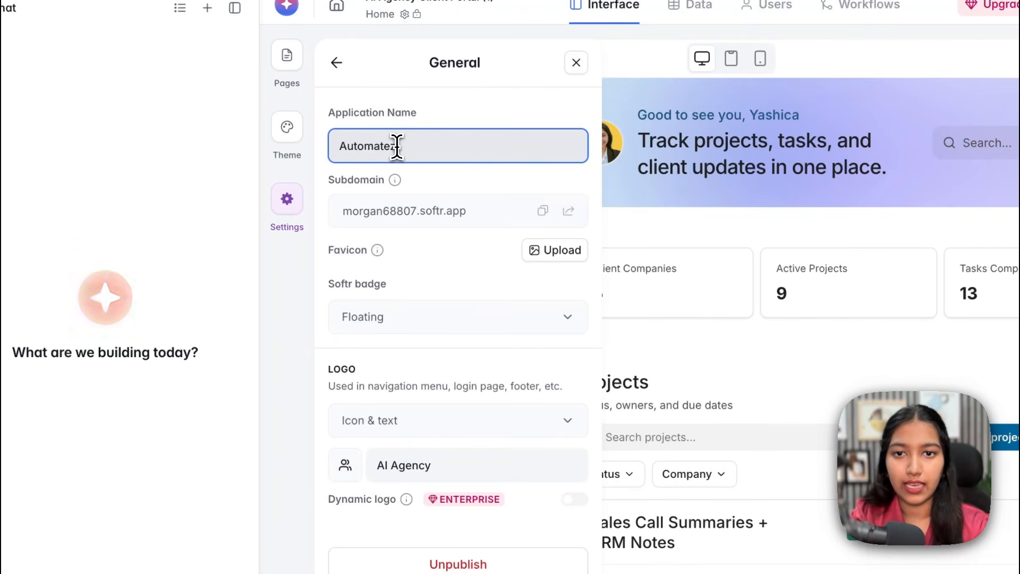
type("d AI Client P")
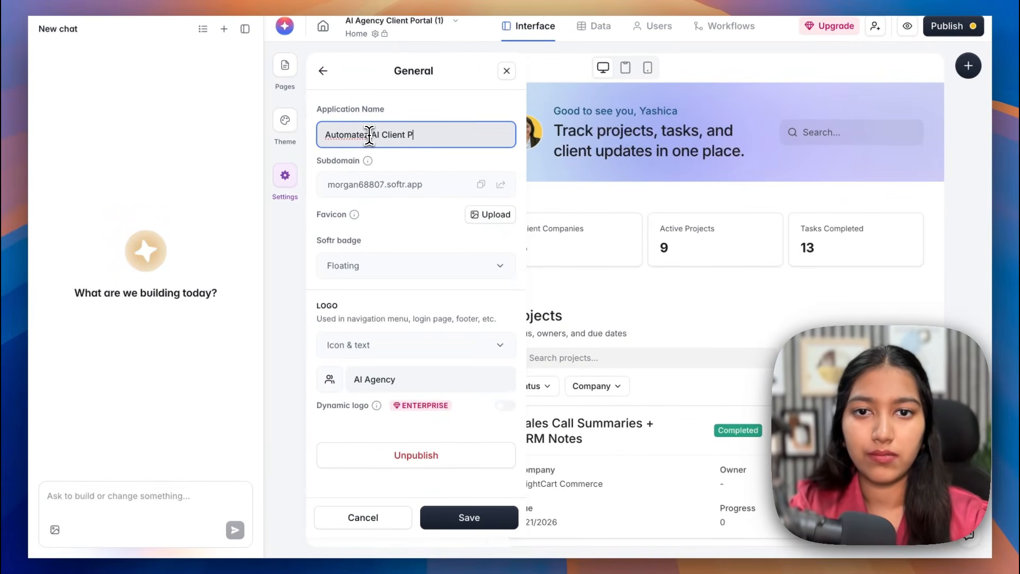
type("ortal")
left_click(469, 517)
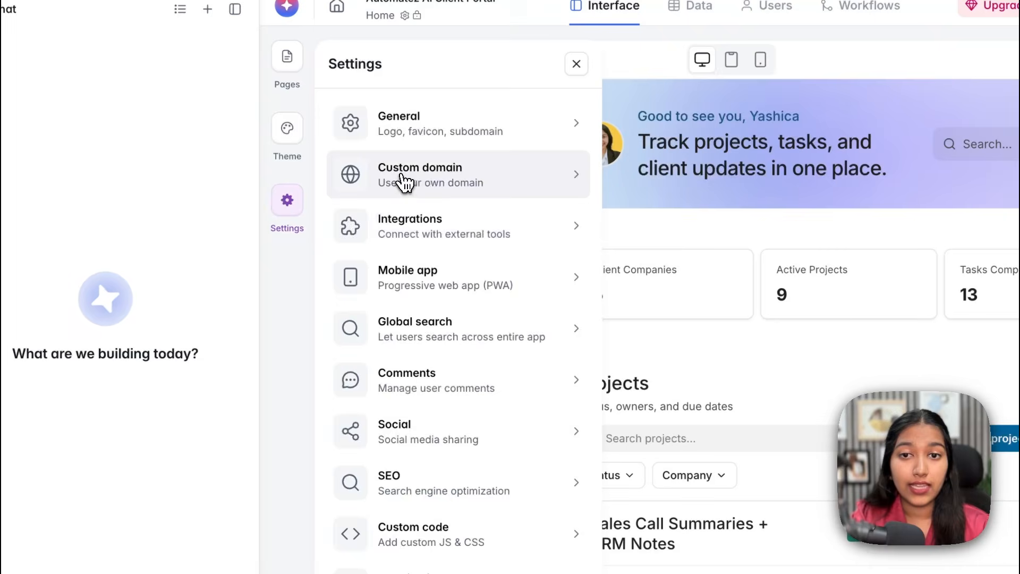
Step: Examine the custom domain settings and the remaining app settings categories
left_click(406, 183)
left_click(335, 65)
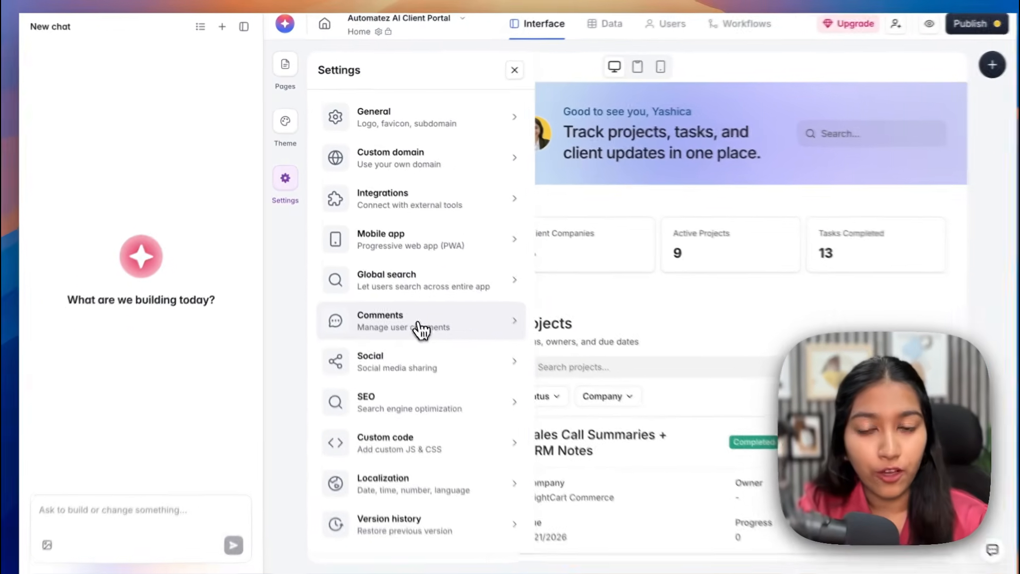
scroll(457, 392, "down", 2)
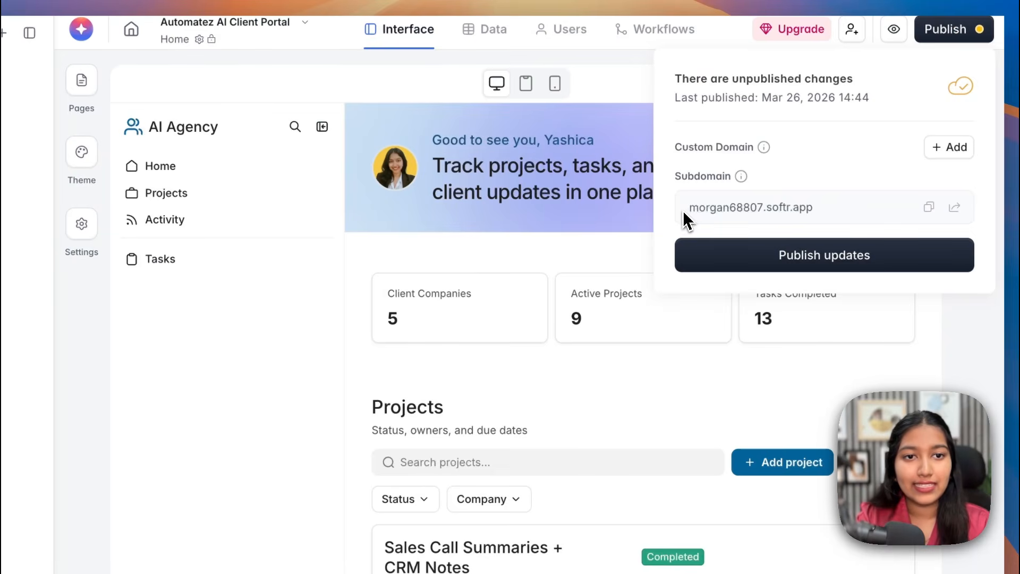
Step: Copy the app's subdomain link, open the live portal in a new browser tab and review its Home dashboard and projects
left_click_drag(685, 208, 830, 209)
left_click(831, 208)
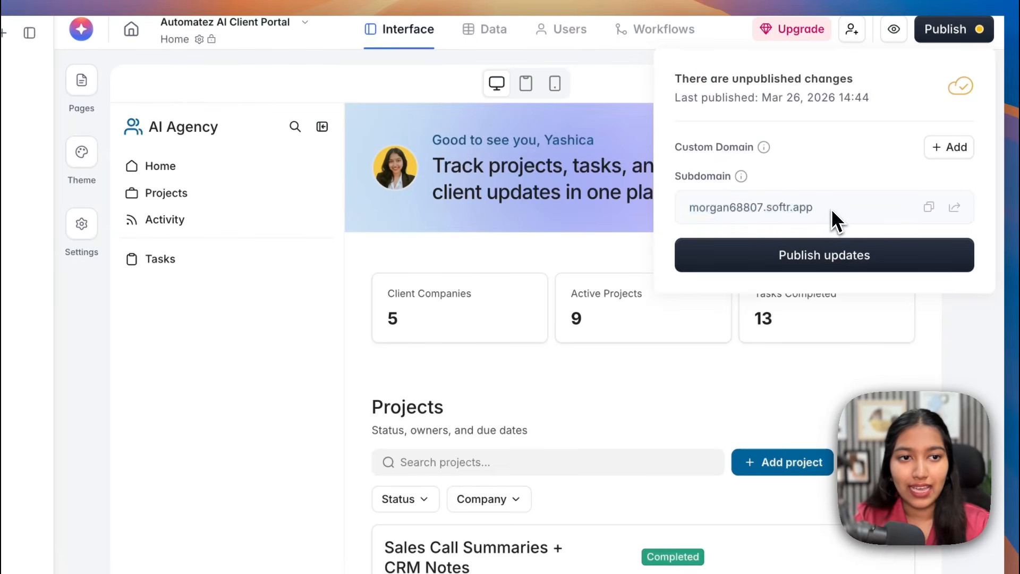
left_click(929, 208)
key("super+t")
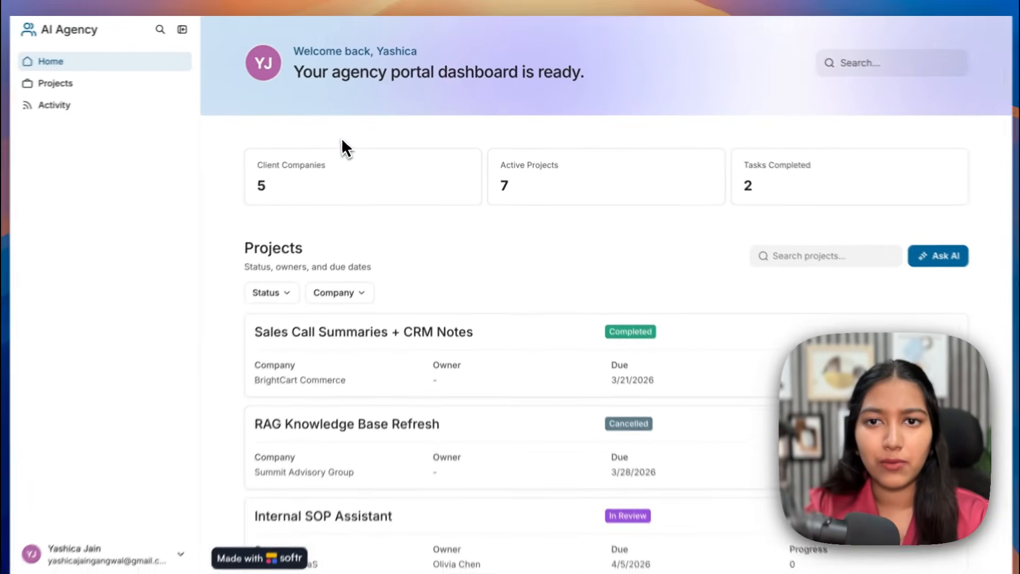
scroll(336, 140, "down", 10)
scroll(336, 139, "up", 9)
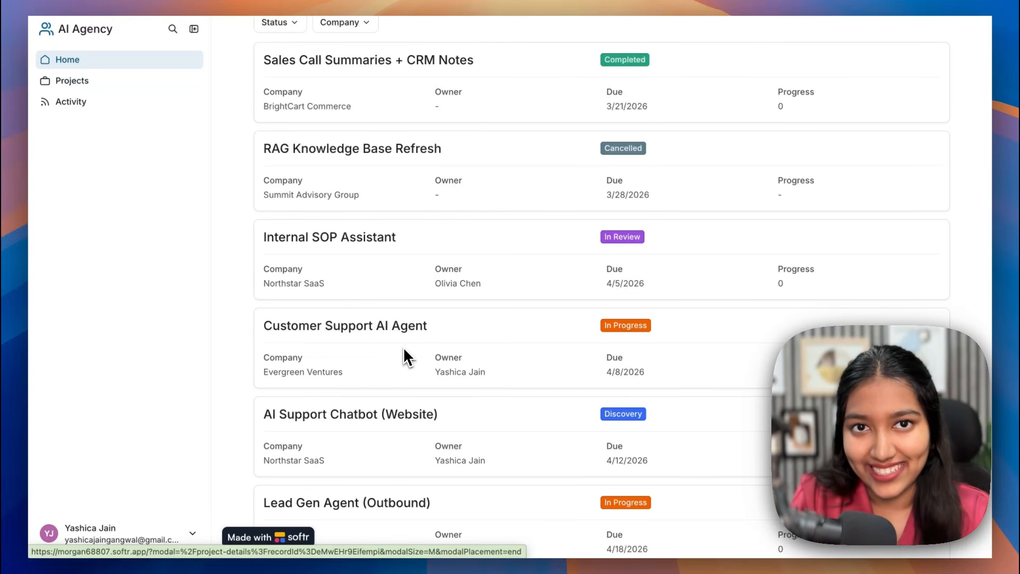
scroll(404, 351, "up", 5)
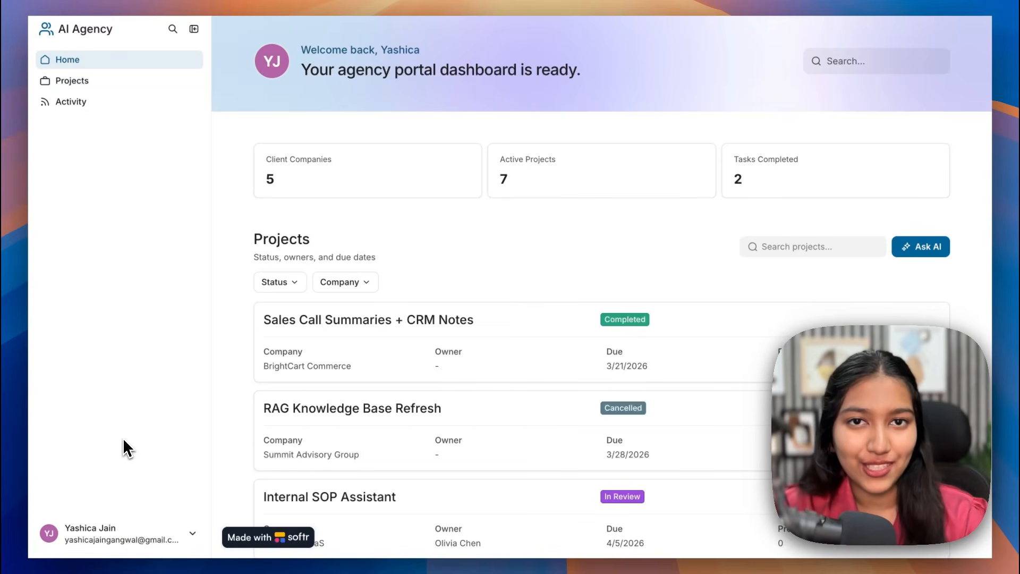